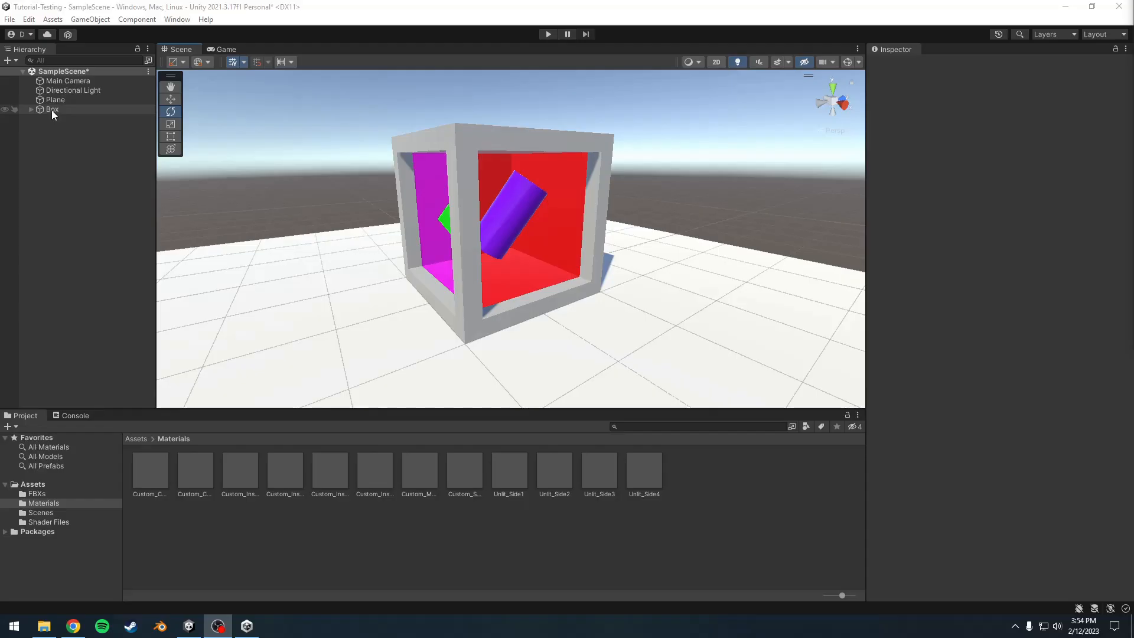
{"action": "left_click", "coordinate": [52, 110]}
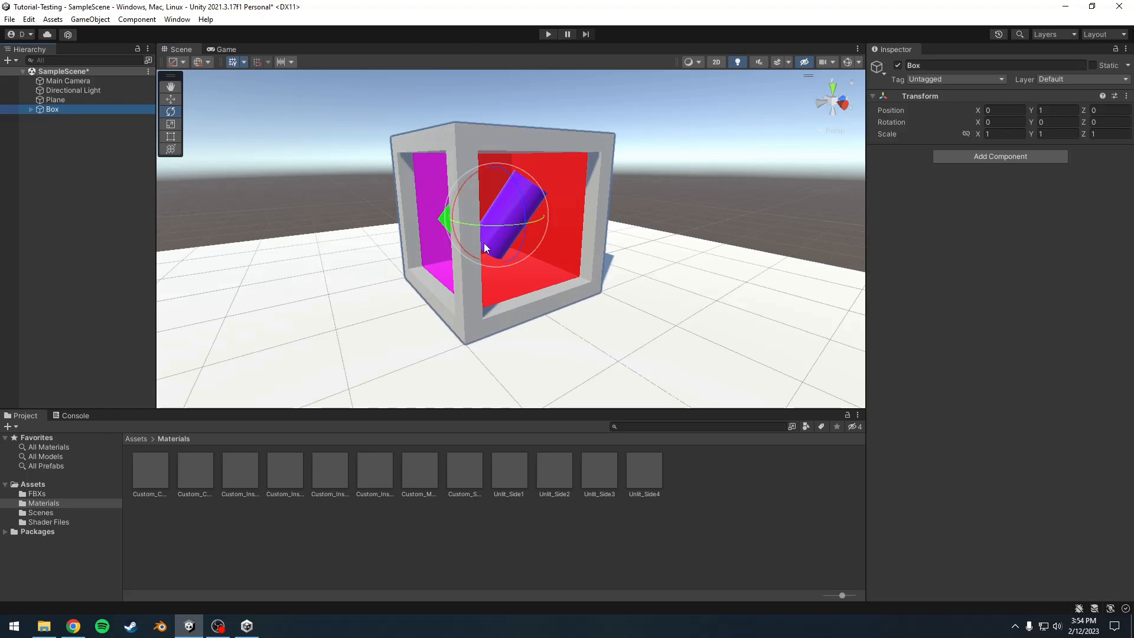
{"action": "left_click_drag", "start_coordinate": [511, 230], "coordinate": [430, 281]}
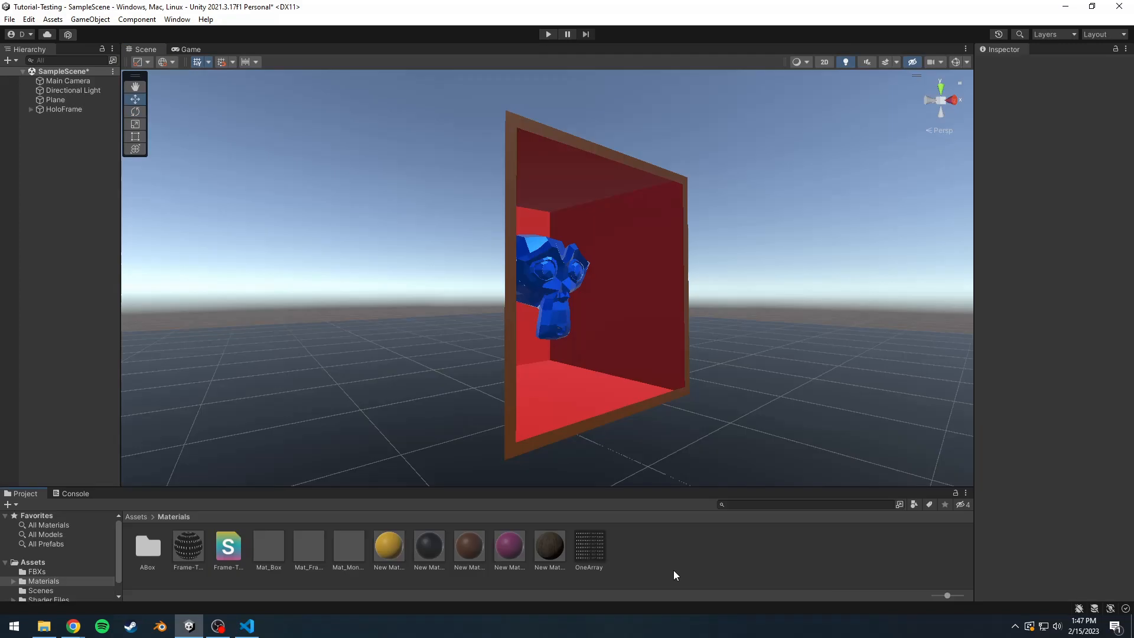
{"action": "mouse_move", "coordinate": [554, 320]}
{"action": "middle_mouse_down"}
{"action": "mouse_move", "coordinate": [468, 312]}
{"action": "mouse_move", "coordinate": [693, 309]}
{"action": "mouse_move", "coordinate": [620, 301]}
{"action": "mouse_move", "coordinate": [427, 313]}
{"action": "mouse_move", "coordinate": [571, 312]}
{"action": "middle_mouse_up"}
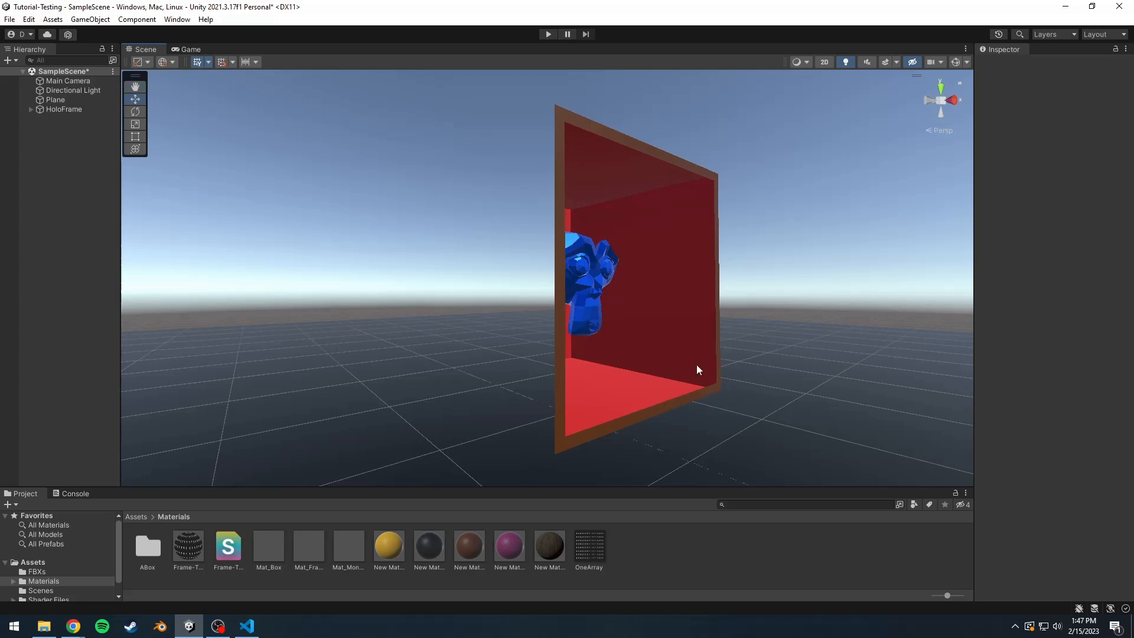
{"action": "middle_click_drag", "start_coordinate": [728, 314], "coordinate": [710, 314]}
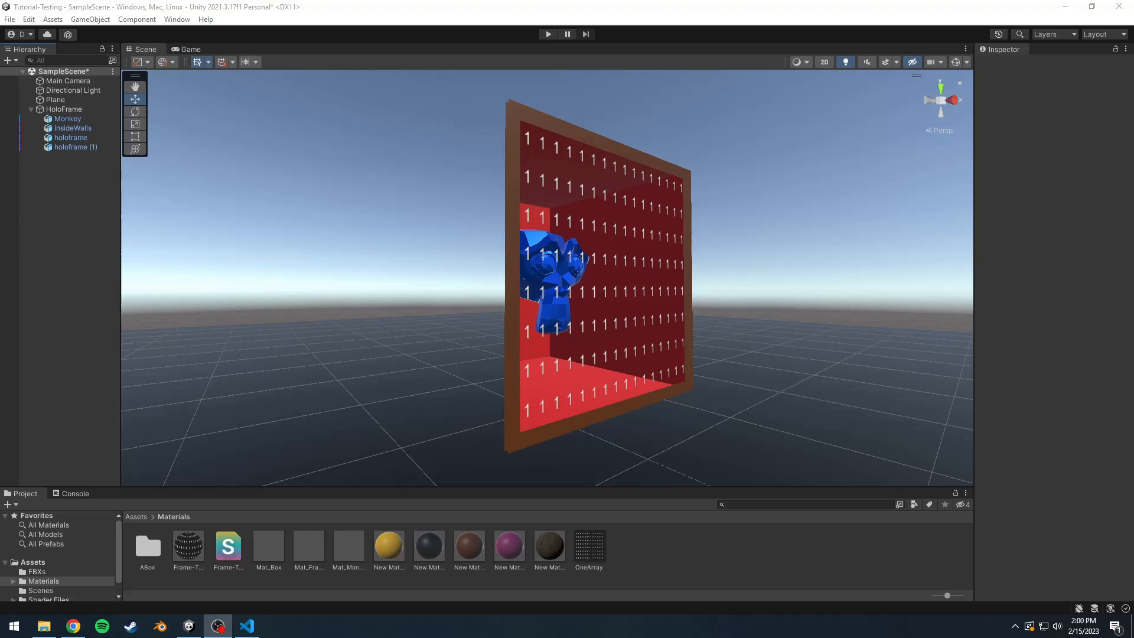
{"action": "left_click", "coordinate": [68, 118]}
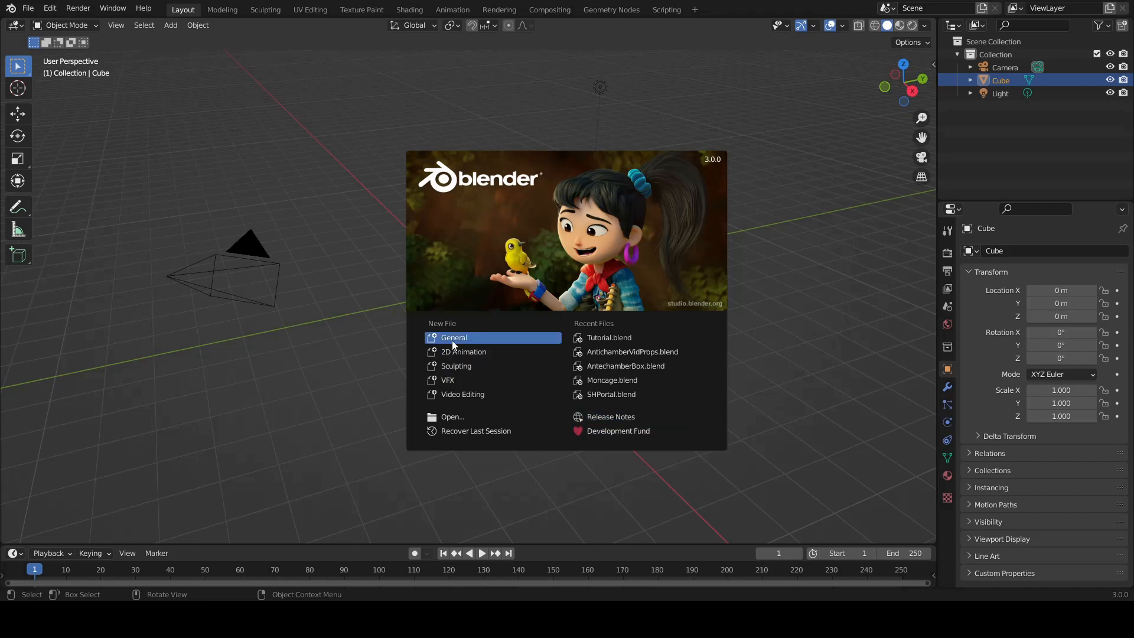
Step: Switch to Blender, start a new General file, and delete the default camera, light and cube
{"action": "left_click", "coordinate": [450, 341]}
{"action": "left_click", "coordinate": [240, 266]}
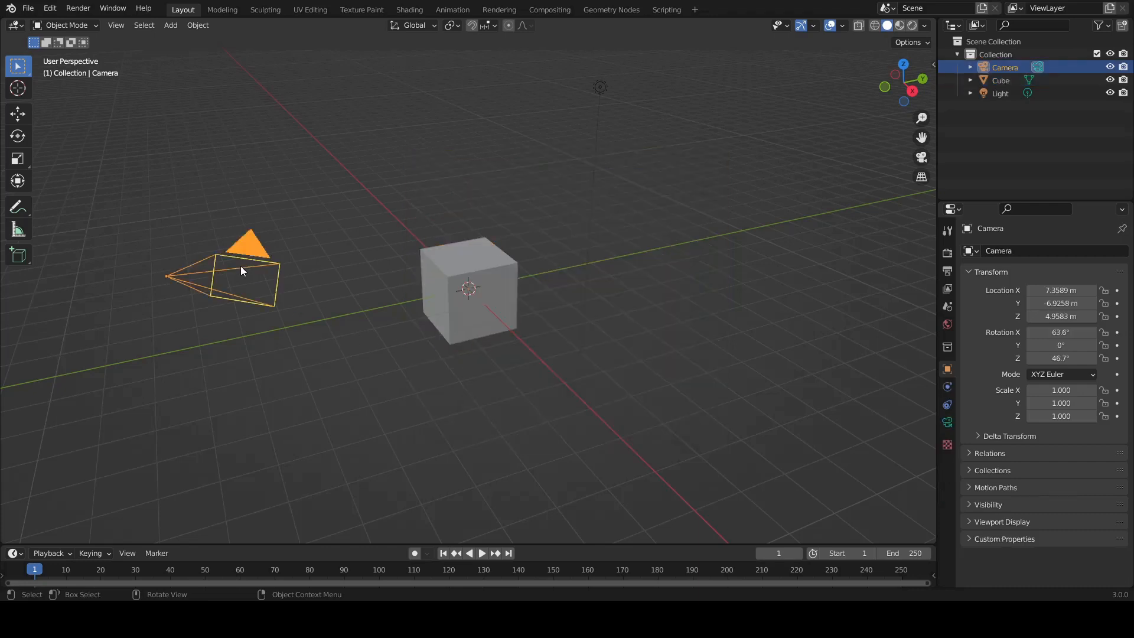
{"action": "key", "text": "Delete"}
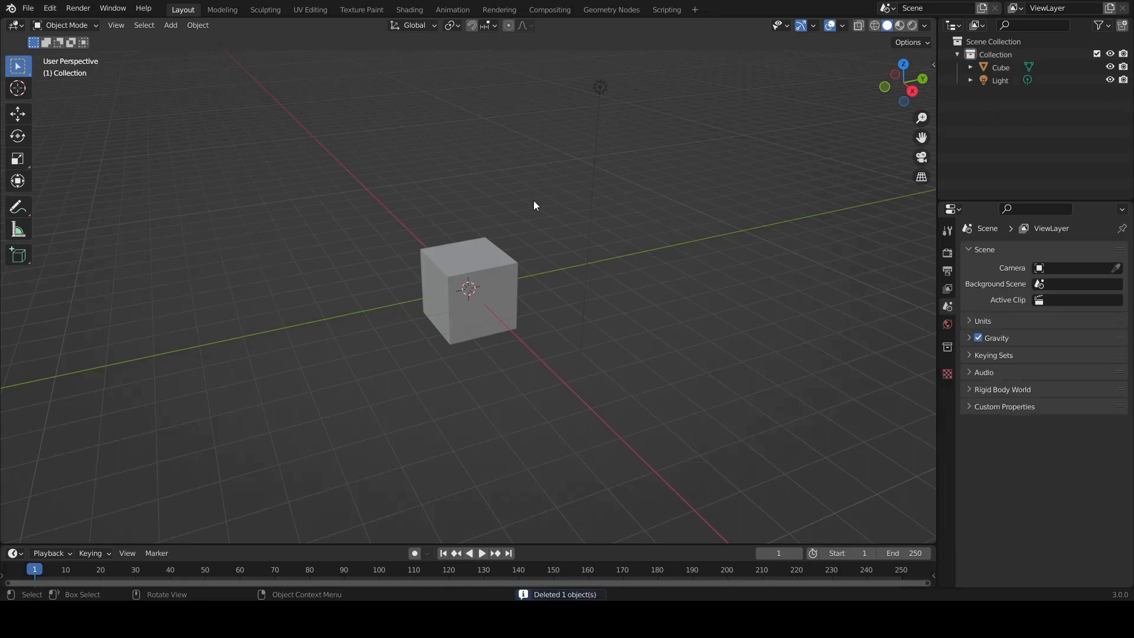
{"action": "left_click", "coordinate": [597, 96]}
{"action": "key", "text": "Delete"}
{"action": "left_click", "coordinate": [511, 264]}
{"action": "key", "text": "Delete"}
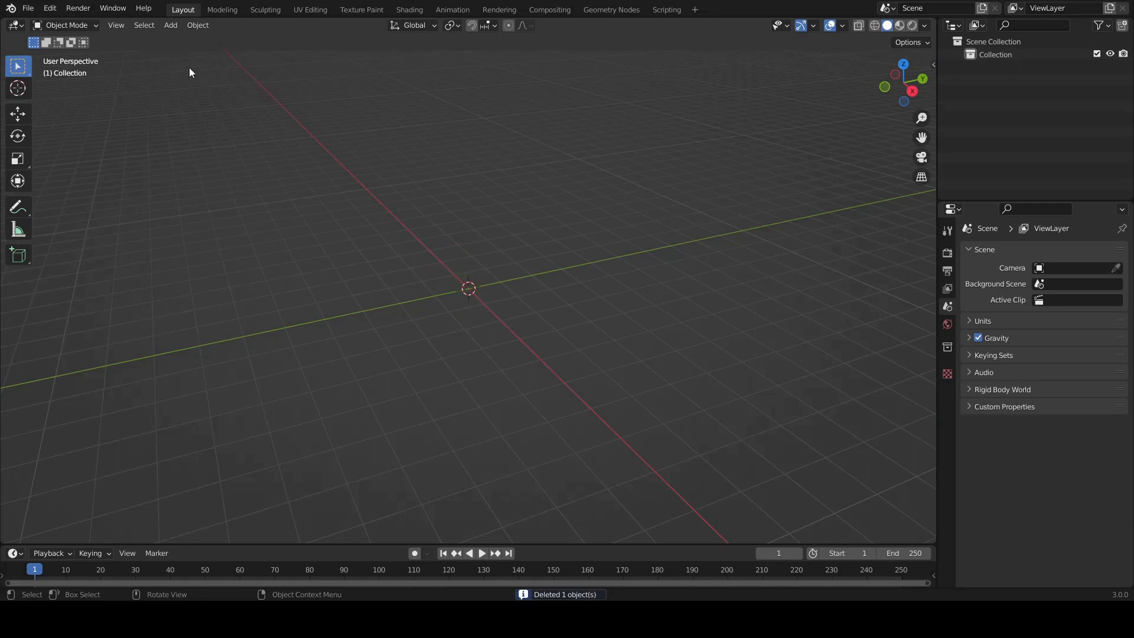
Step: Add a cube mesh at the world origin with a size of 1 m and deselect it
{"action": "left_click", "coordinate": [172, 26]}
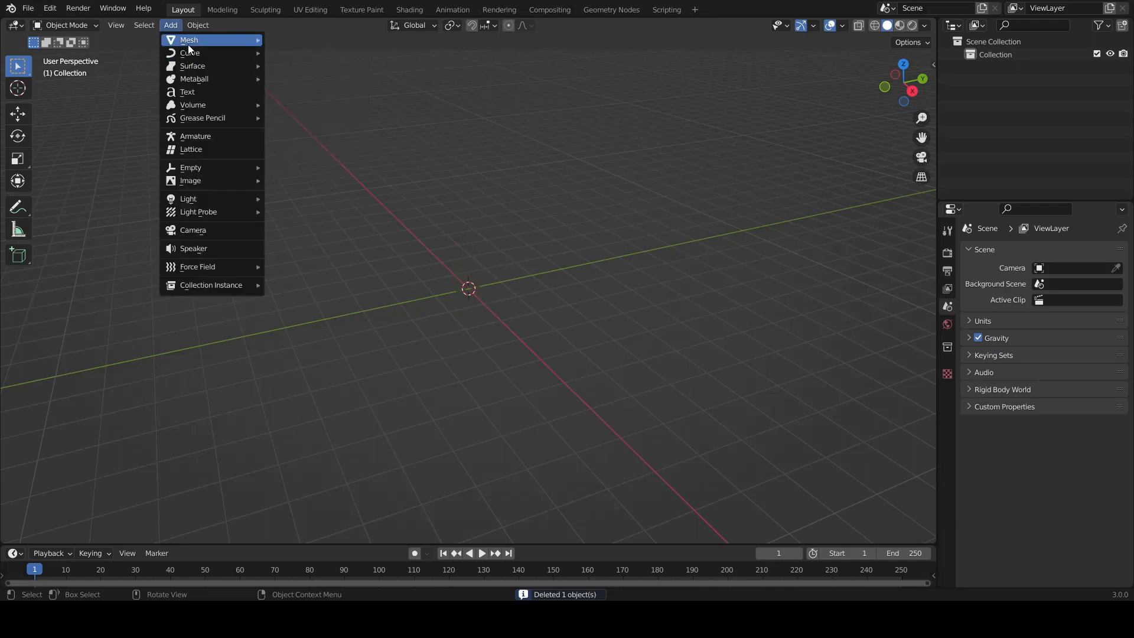
{"action": "mouse_move", "coordinate": [238, 44]}
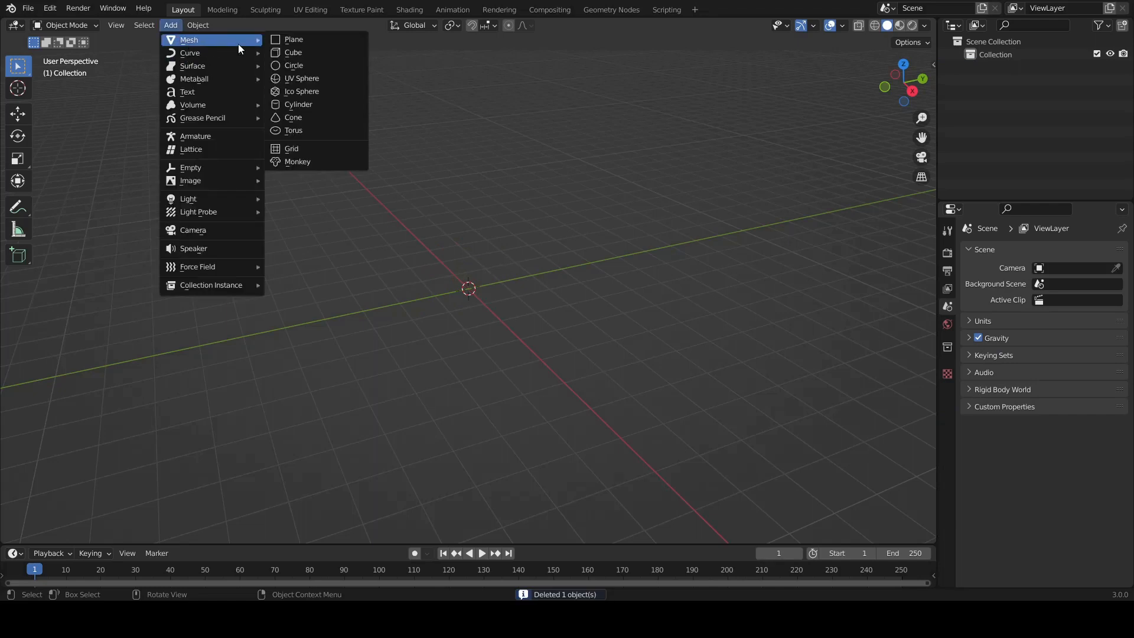
{"action": "left_click", "coordinate": [279, 54]}
{"action": "left_click", "coordinate": [121, 531]}
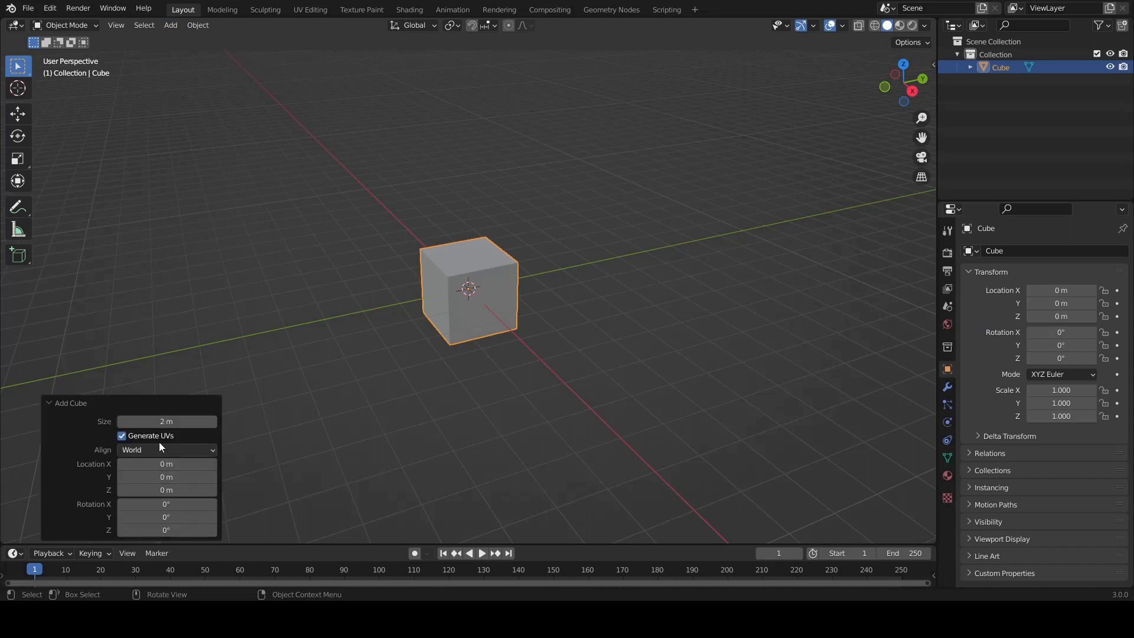
{"action": "left_click", "coordinate": [166, 423]}
{"action": "type", "text": "1"}
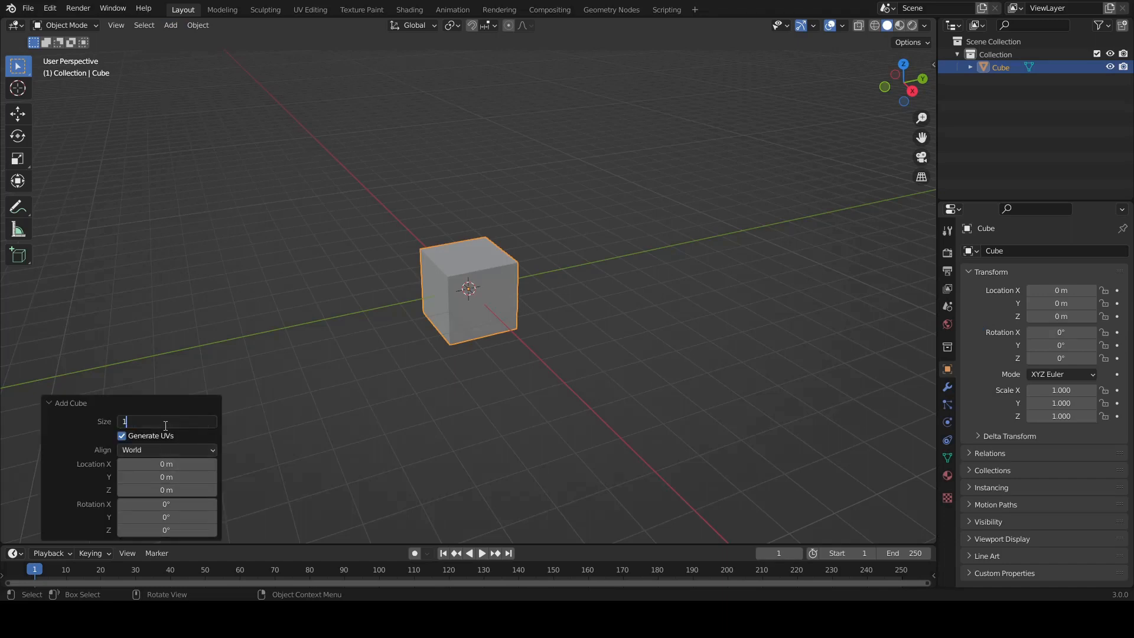
{"action": "key", "text": "Return"}
{"action": "left_click", "coordinate": [412, 392]}
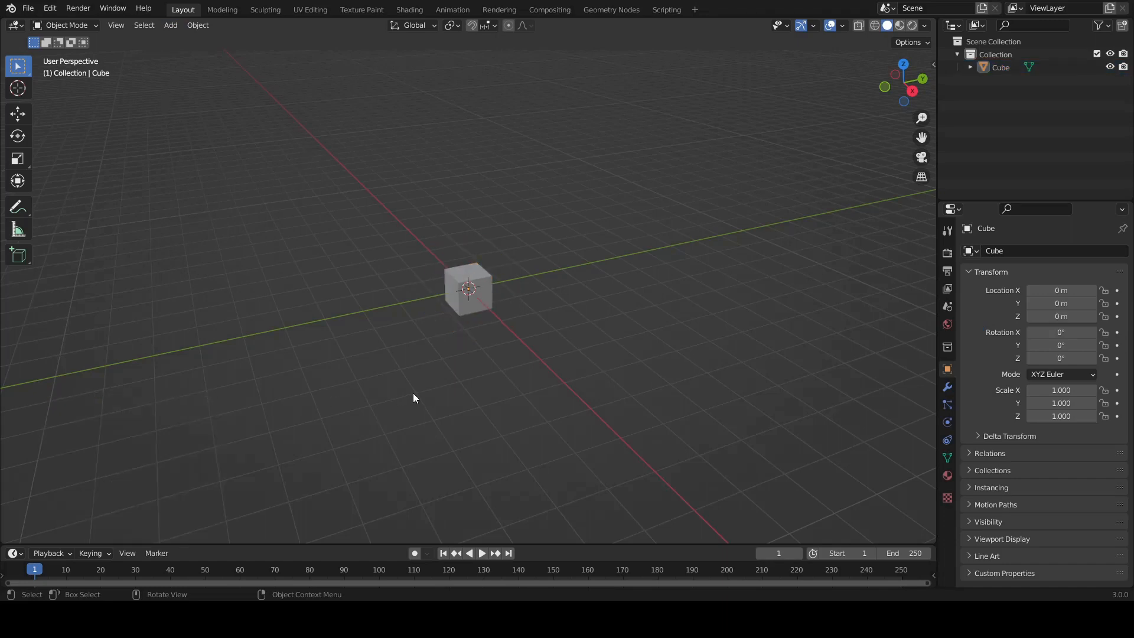
Step: In the top view, move the cube 0.5 m along X and -0.5 m along Y so its corner meets the origin
{"action": "scroll", "coordinate": [452, 334], "scroll_direction": "up", "scroll_amount": 5}
{"action": "scroll", "coordinate": [453, 338], "scroll_direction": "up", "scroll_amount": 2}
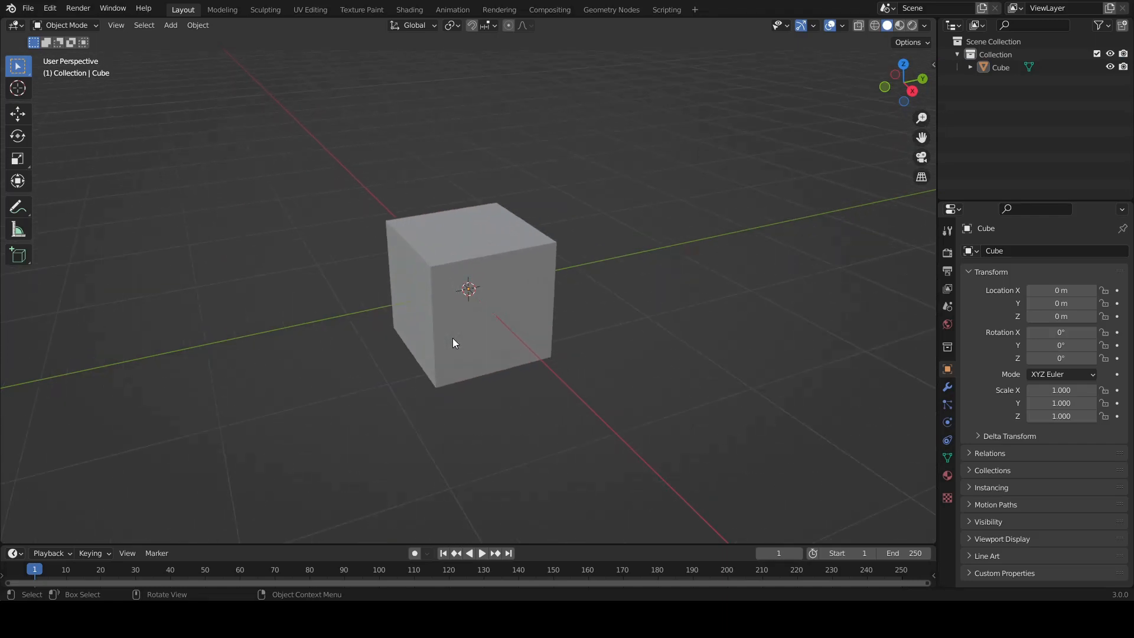
{"action": "left_click", "coordinate": [472, 275]}
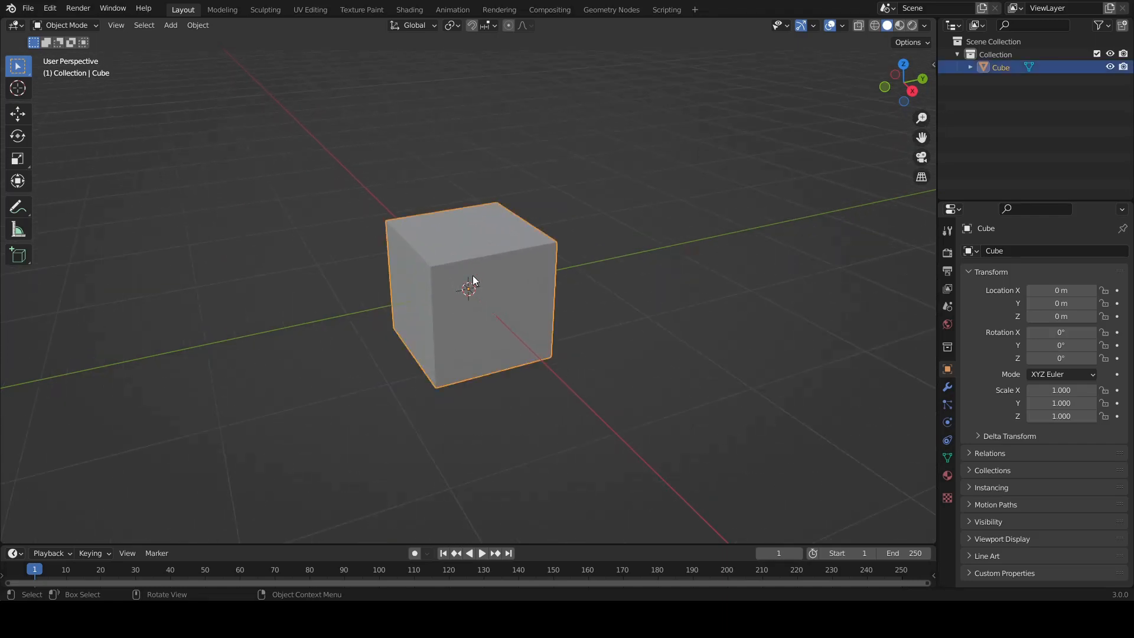
{"action": "left_click", "coordinate": [904, 65]}
{"action": "key", "text": "g"}
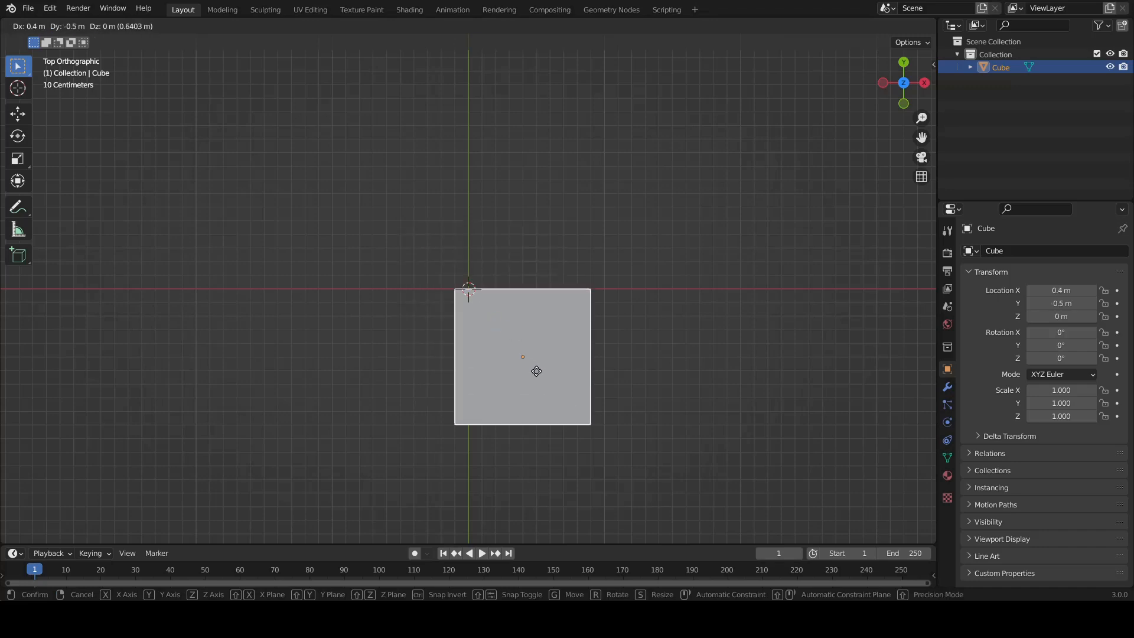
{"action": "left_click", "coordinate": [541, 374]}
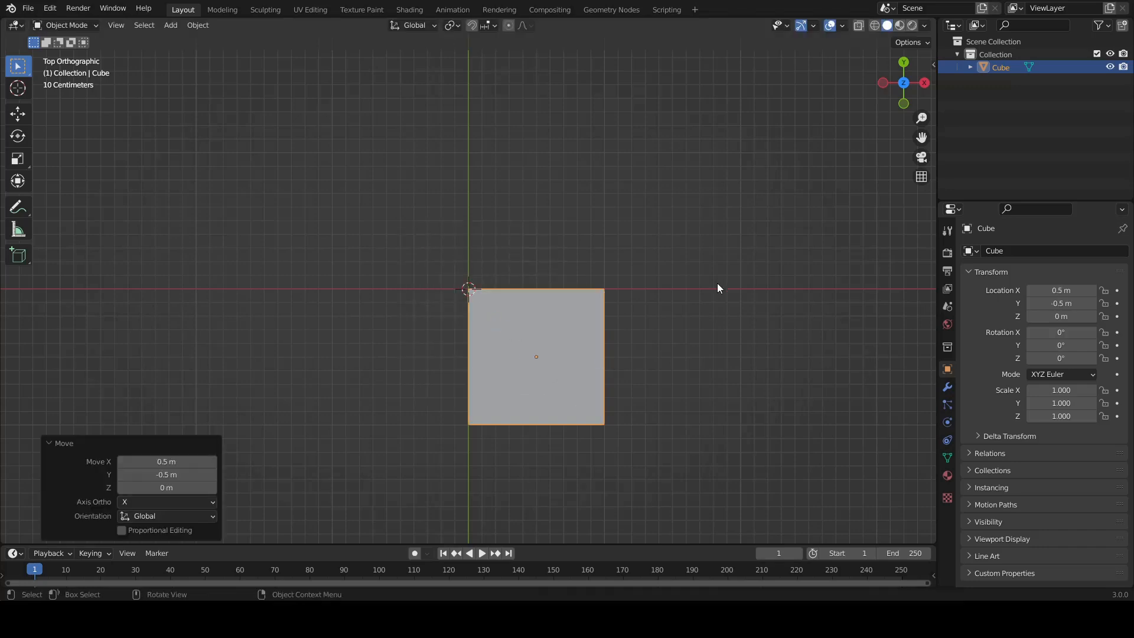
Step: Enable the Screencast Keys display for the viewport and deselect the cube
{"action": "key", "text": "n"}
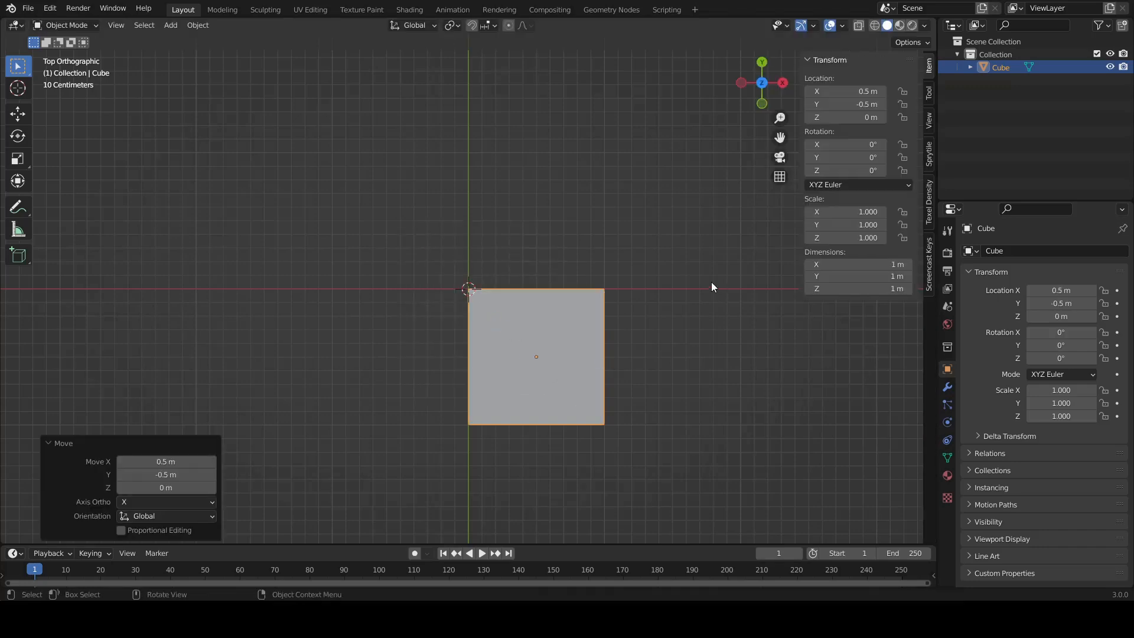
{"action": "left_click", "coordinate": [928, 247]}
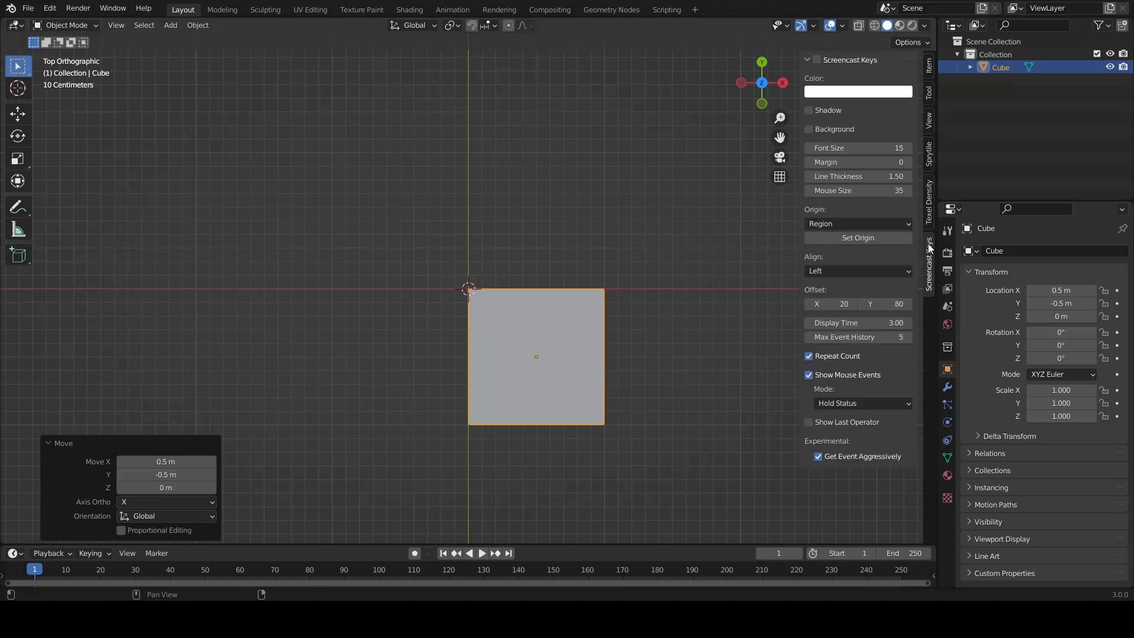
{"action": "left_click", "coordinate": [926, 66]}
{"action": "key", "text": "n"}
{"action": "left_click", "coordinate": [696, 354]}
Step: In the right view, move the cube -0.5 m along Z so its top lies level with the origin
{"action": "middle_click_drag", "start_coordinate": [700, 353], "coordinate": [626, 300]}
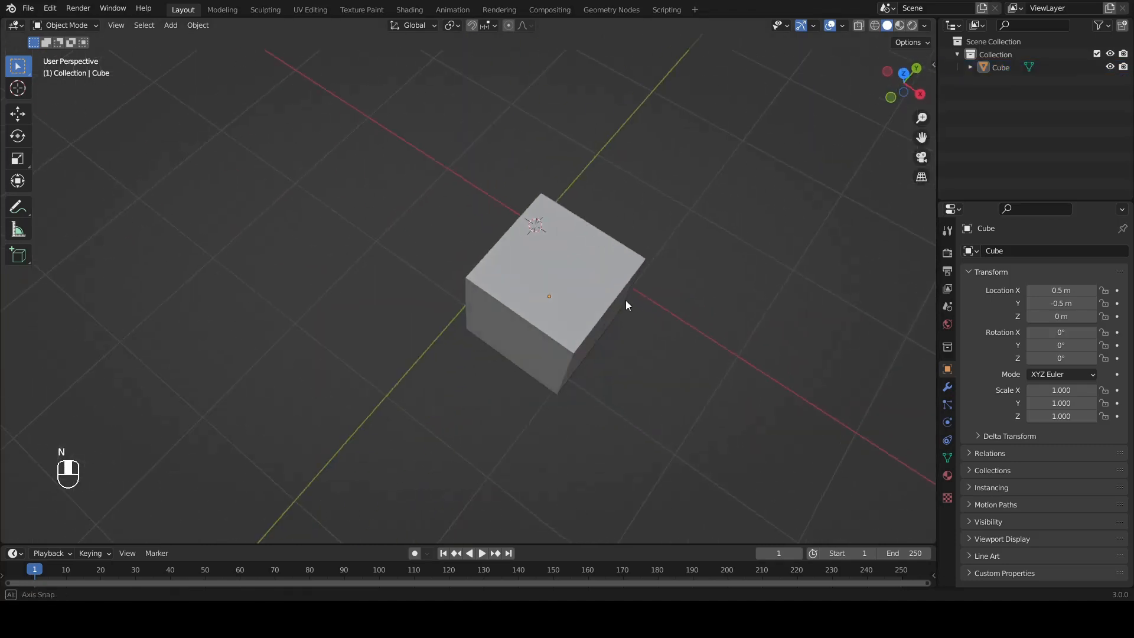
{"action": "left_click", "coordinate": [919, 95]}
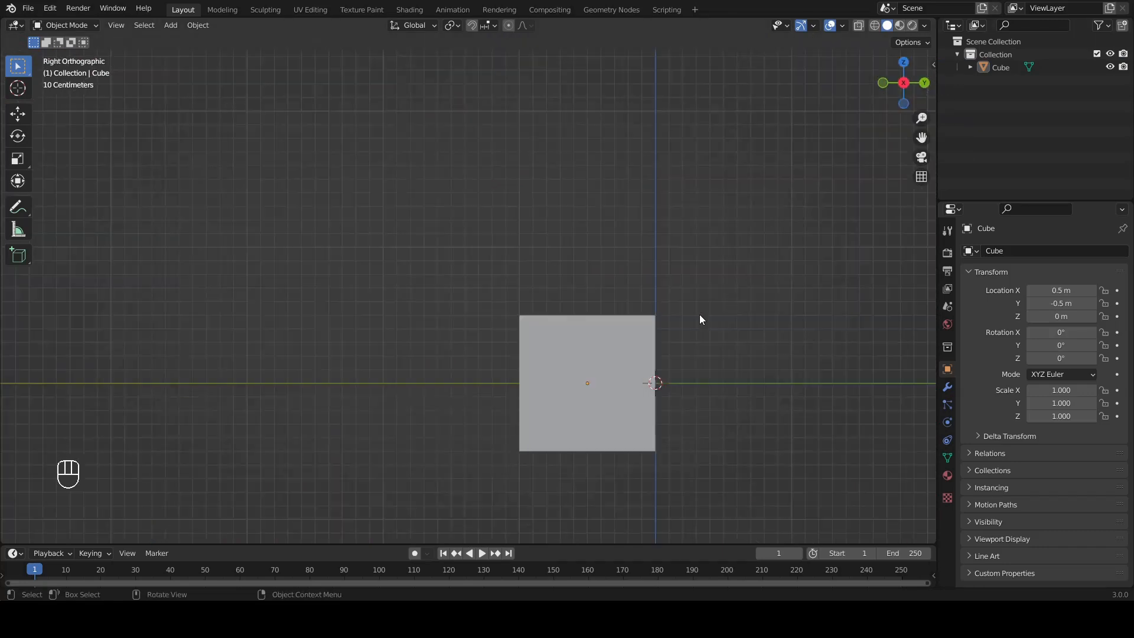
{"action": "left_click", "coordinate": [615, 355]}
{"action": "middle_click_drag", "start_coordinate": [735, 375], "coordinate": [616, 228], "text": "shift"}
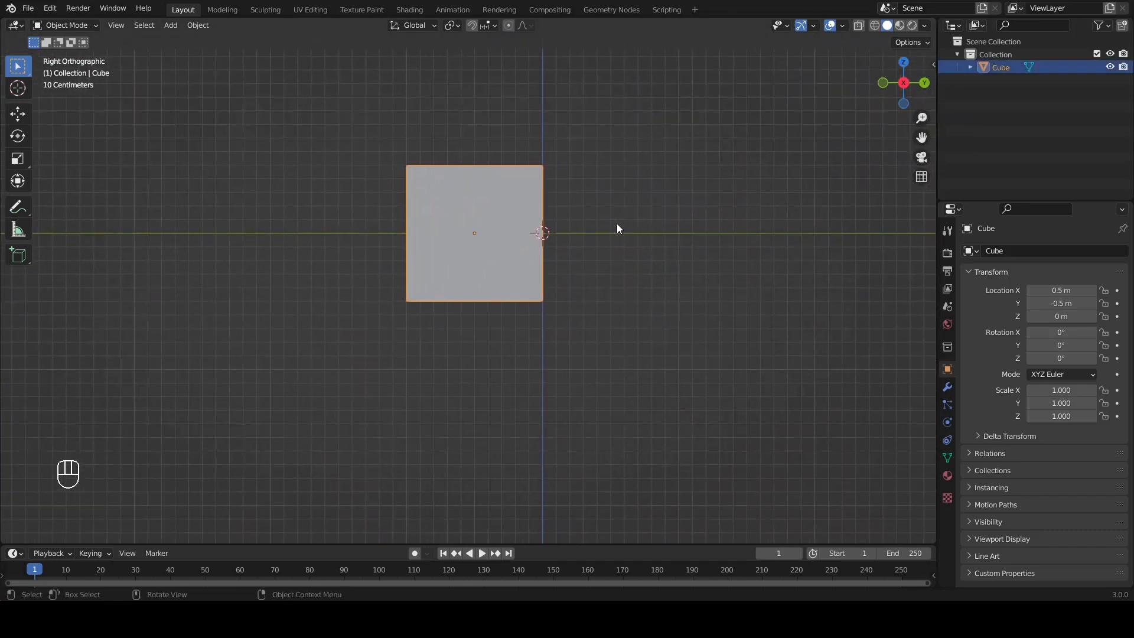
{"action": "key", "text": "g"}
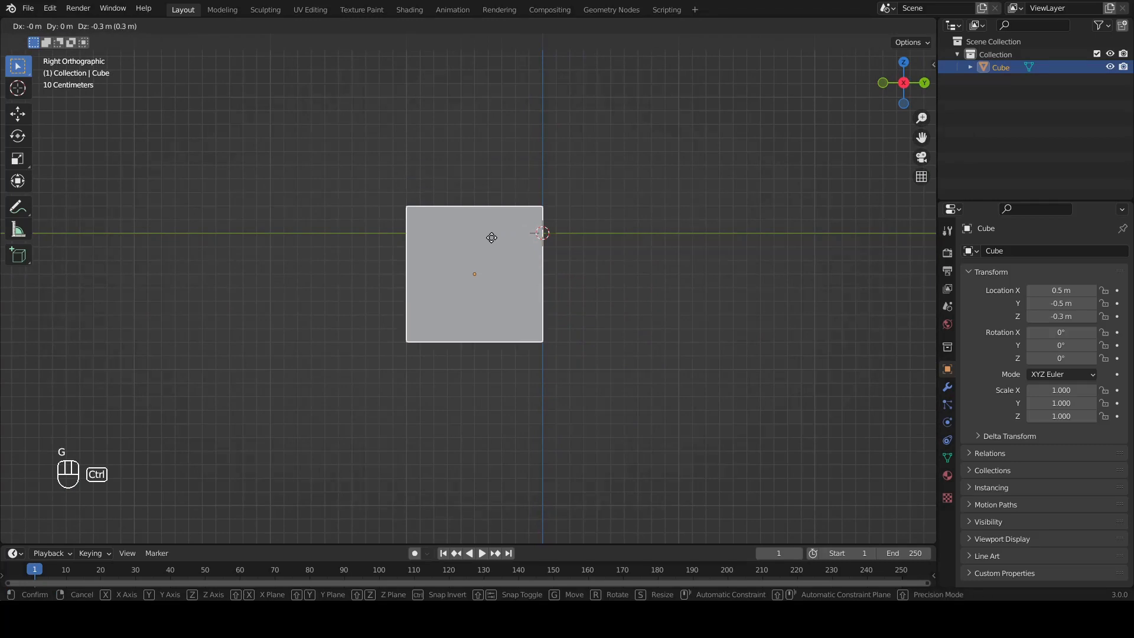
{"action": "left_click", "coordinate": [494, 263]}
Step: In Edit Mode, select the cube's top face and move it -0.9 m along Z to form a thin slab
{"action": "middle_click_drag", "start_coordinate": [534, 263], "coordinate": [615, 300]}
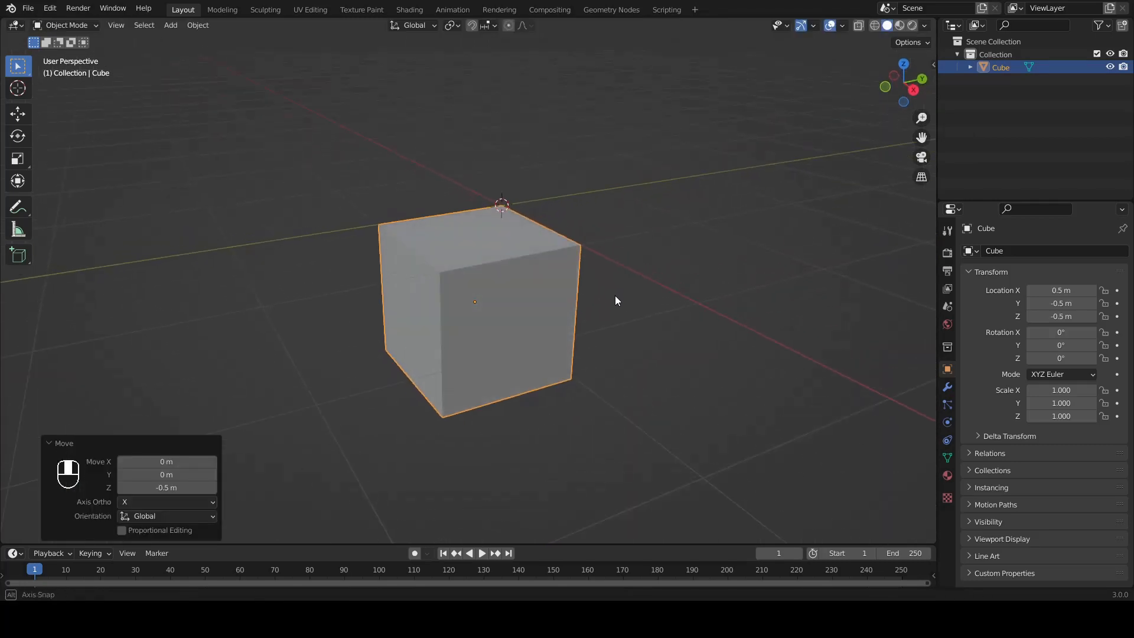
{"action": "key", "text": "Tab"}
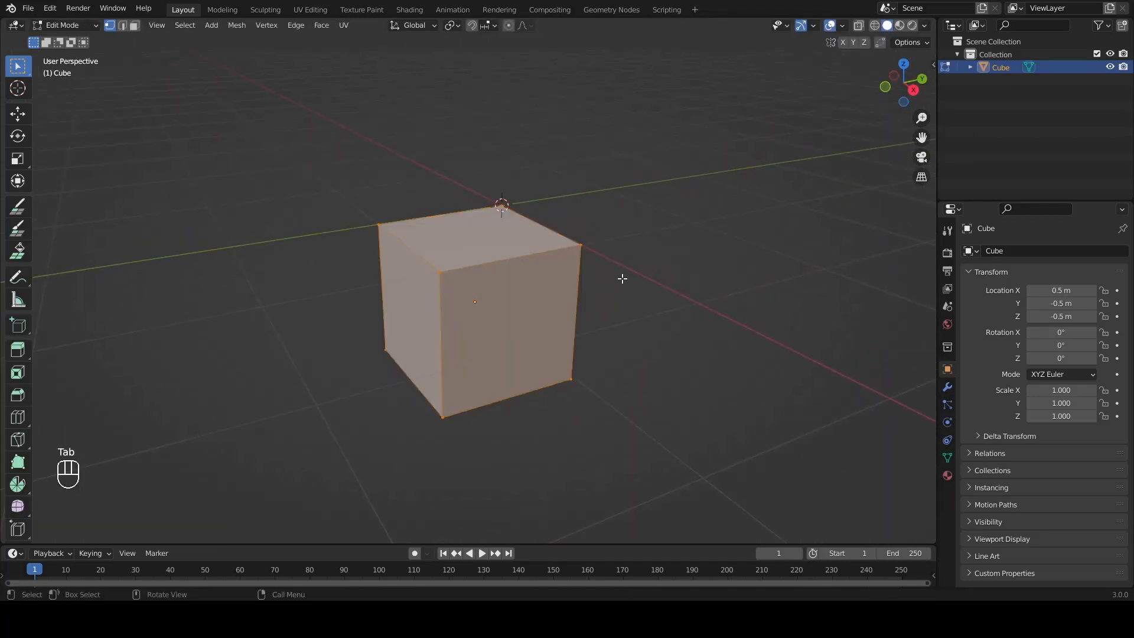
{"action": "left_click", "coordinate": [134, 27]}
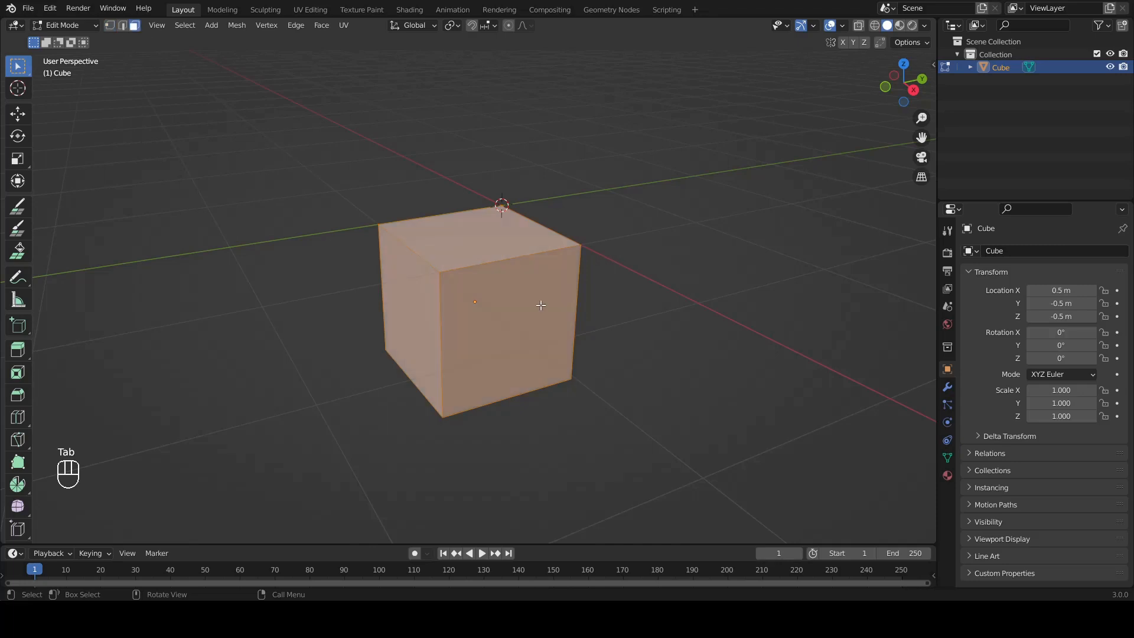
{"action": "left_click", "coordinate": [466, 233]}
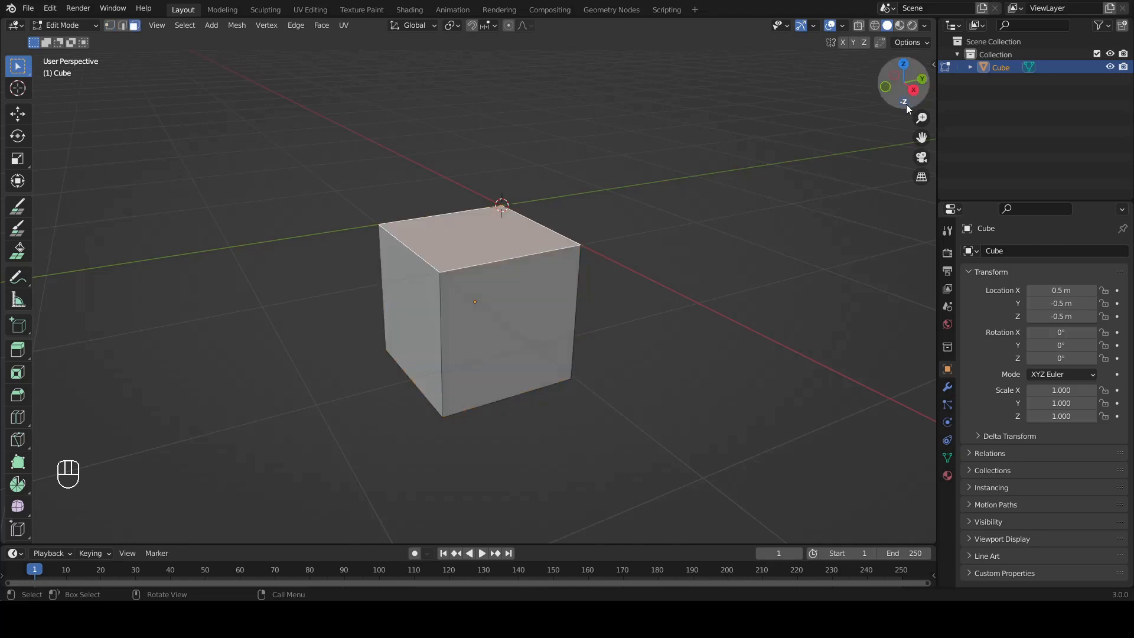
{"action": "left_click", "coordinate": [914, 92]}
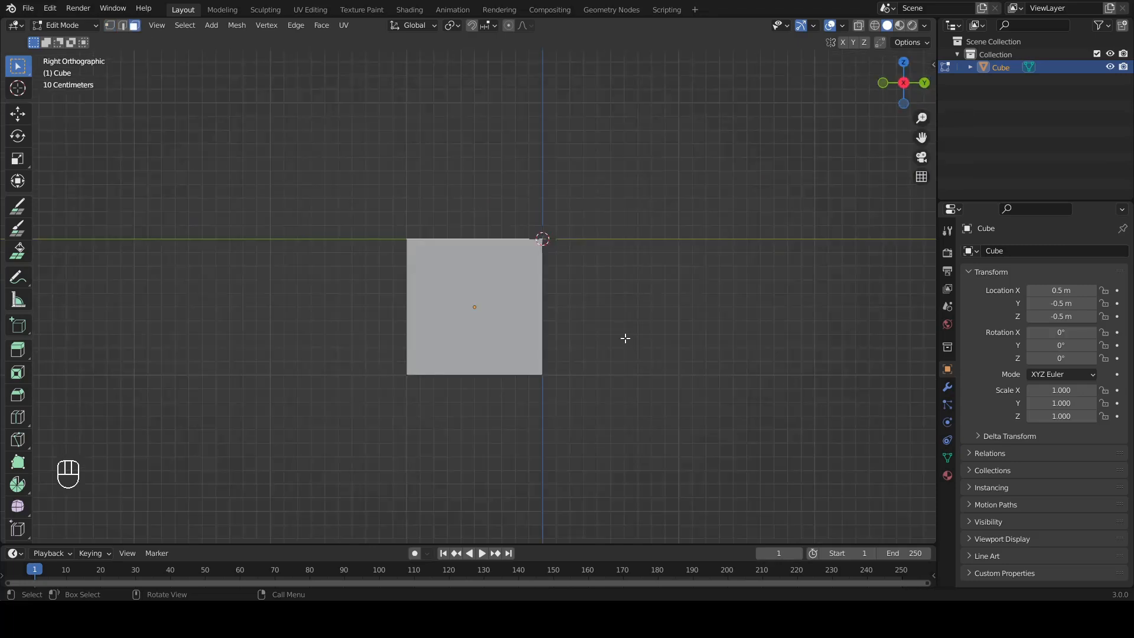
{"action": "key", "text": "g"}
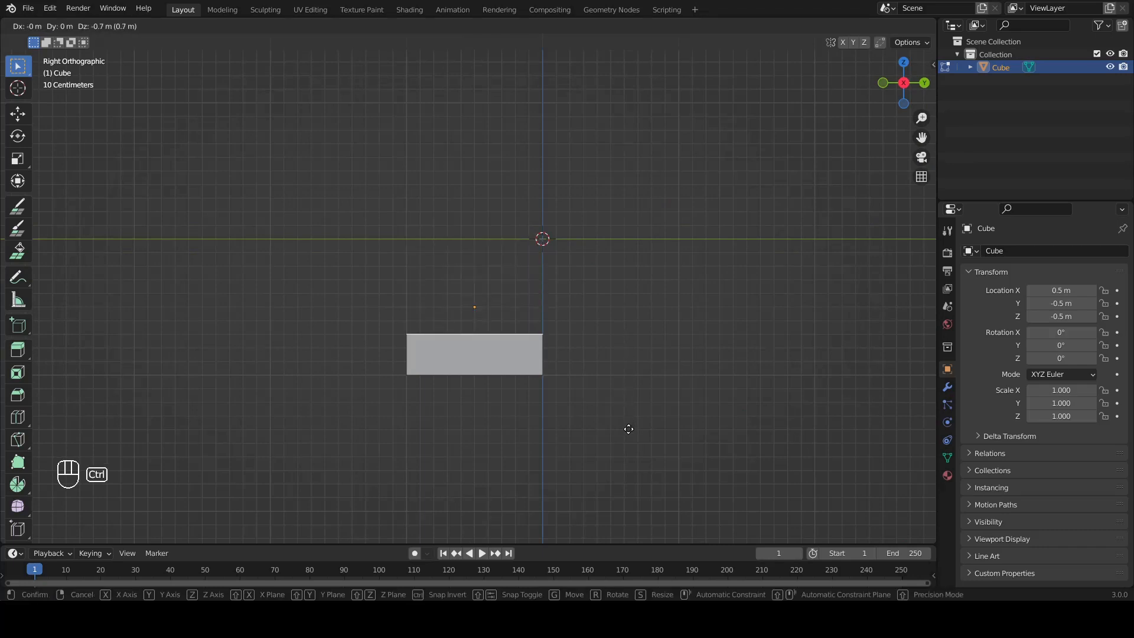
{"action": "left_click", "coordinate": [629, 460], "text": "ctrl"}
Step: Add one loop cut across the slab parallel to the Y axis, slid toward positive X with a factor of -0.6
{"action": "middle_click_drag", "start_coordinate": [627, 459], "coordinate": [753, 225]}
{"action": "left_click", "coordinate": [903, 63]}
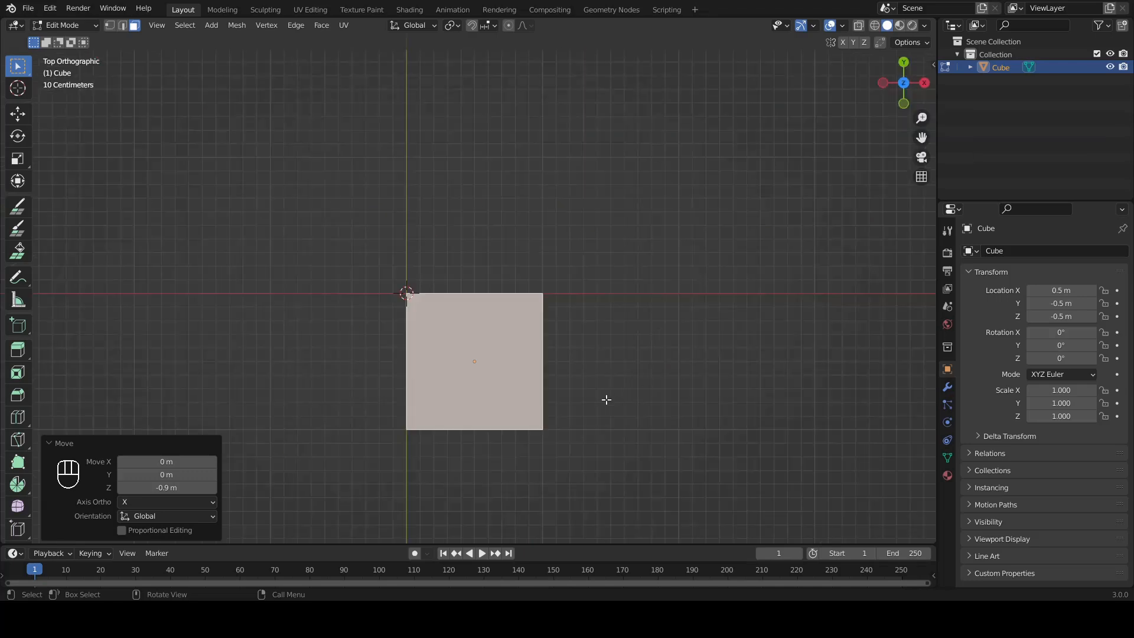
{"action": "middle_click_drag", "start_coordinate": [592, 455], "coordinate": [594, 339], "text": "shift"}
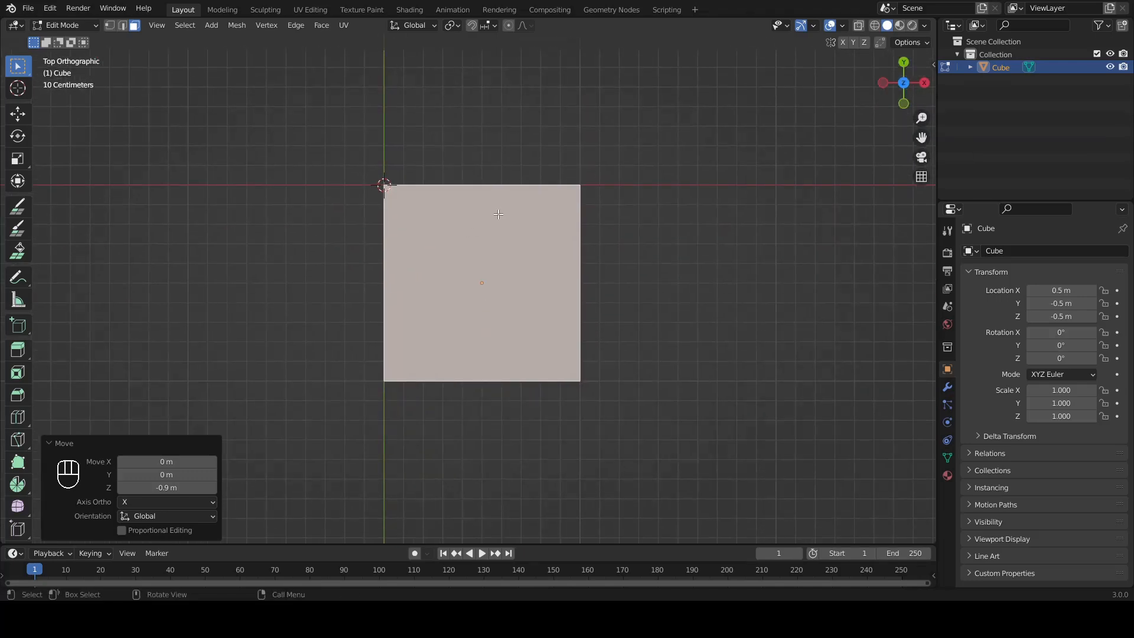
{"action": "key", "text": "ctrl+r"}
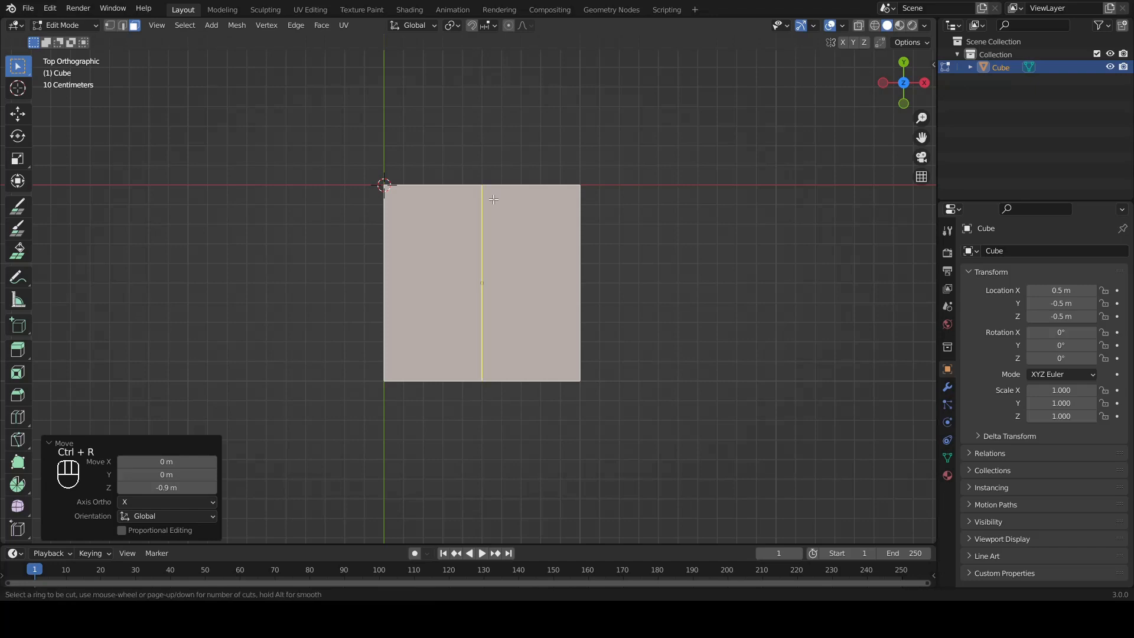
{"action": "left_click", "coordinate": [493, 196]}
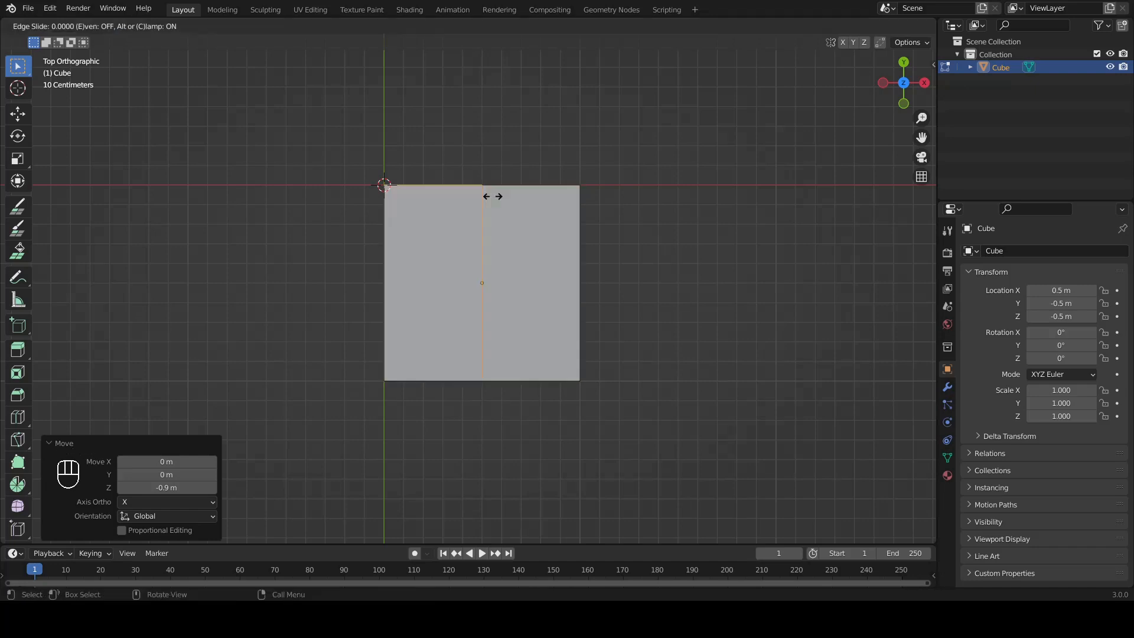
{"action": "key", "text": "ctrl"}
{"action": "mouse_move", "coordinate": [510, 199]}
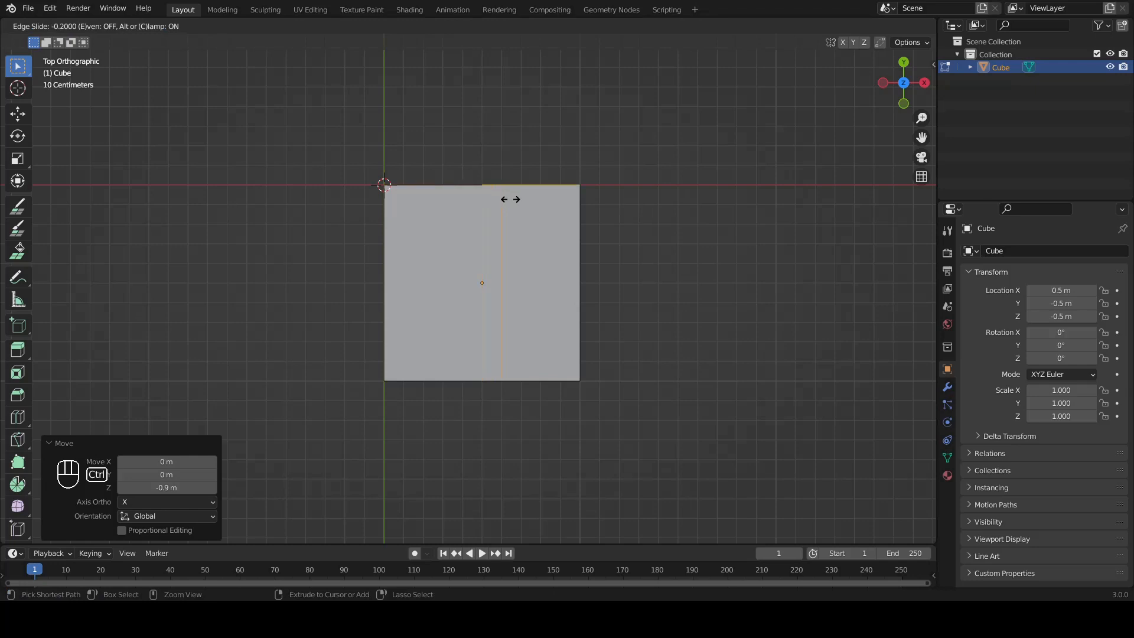
{"action": "left_click", "coordinate": [548, 203]}
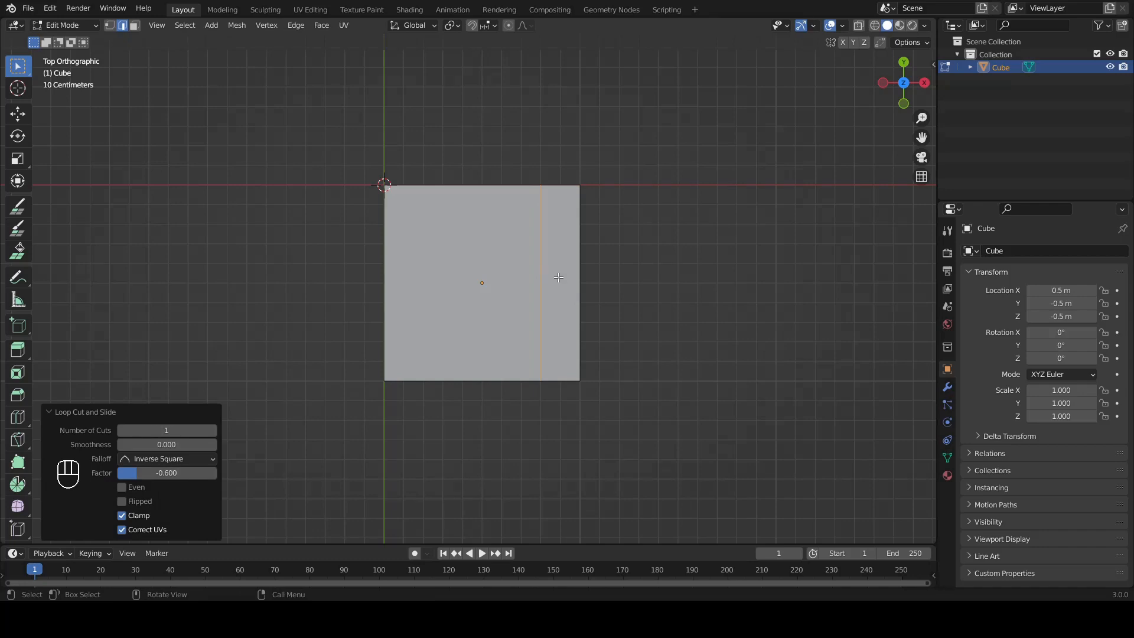
Step: Add one loop cut across the slab parallel to the X axis, slid toward negative Y with a factor of 0.6
{"action": "key", "text": "ctrl+r"}
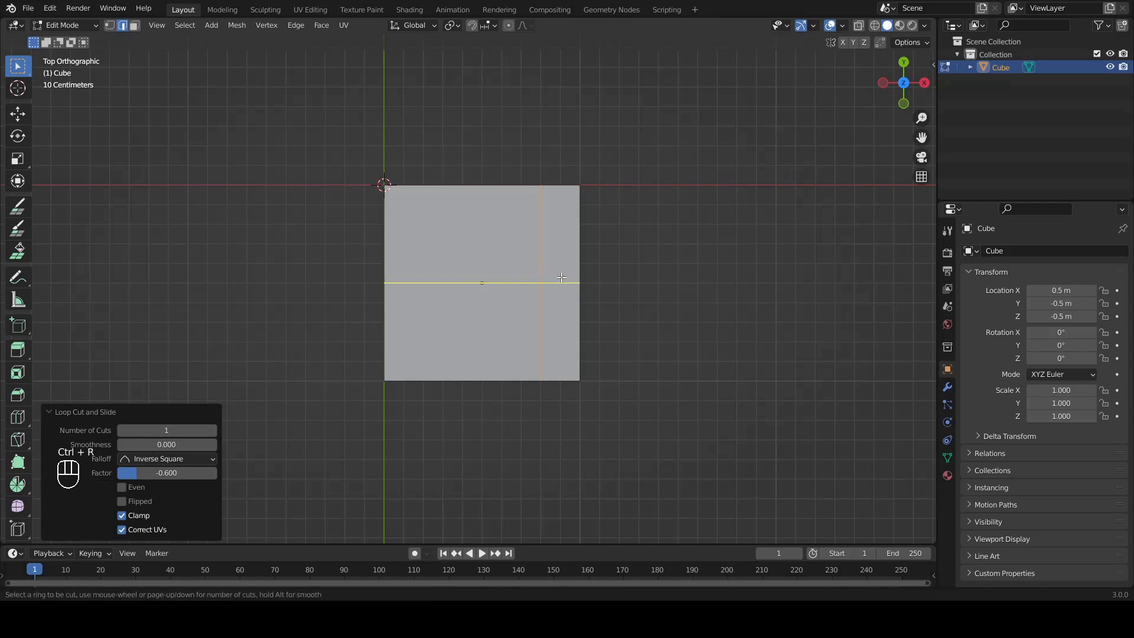
{"action": "left_click", "coordinate": [563, 269]}
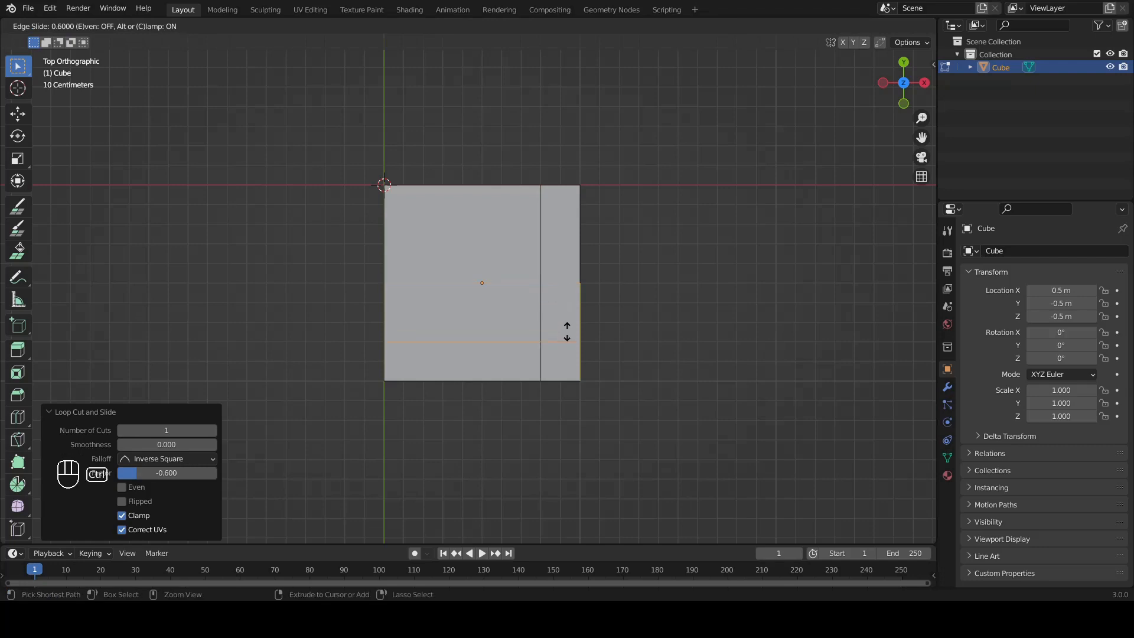
{"action": "left_click", "coordinate": [564, 302]}
Step: Select the three narrow top faces forming the slab's L-shaped border and extrude them 0.1 m upward
{"action": "middle_click_drag", "start_coordinate": [610, 334], "coordinate": [553, 377]}
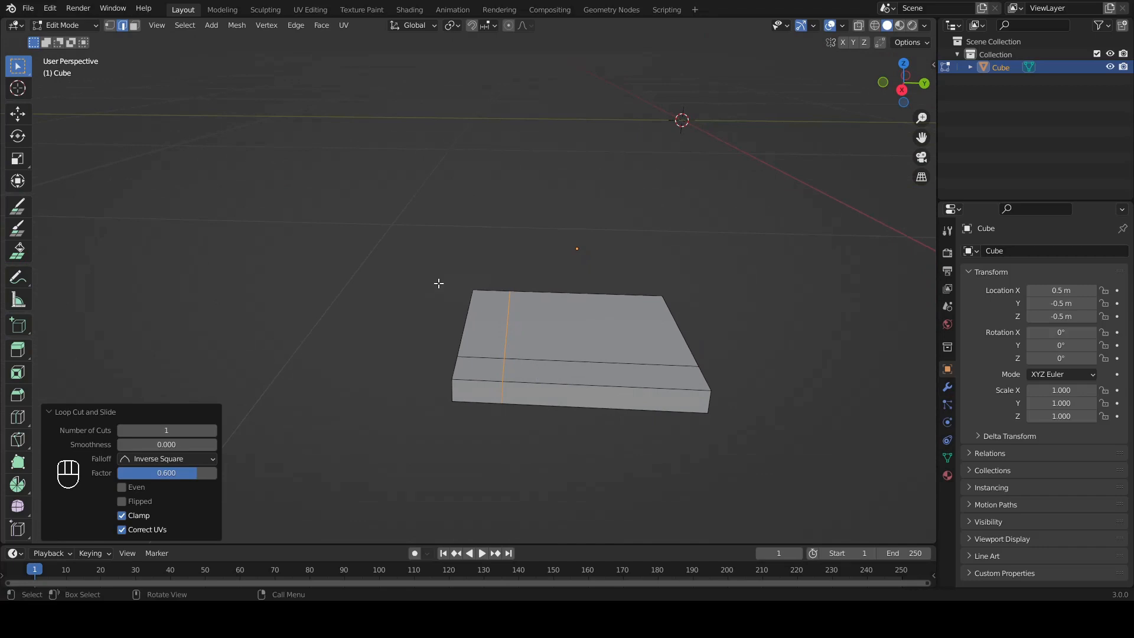
{"action": "left_click", "coordinate": [134, 26]}
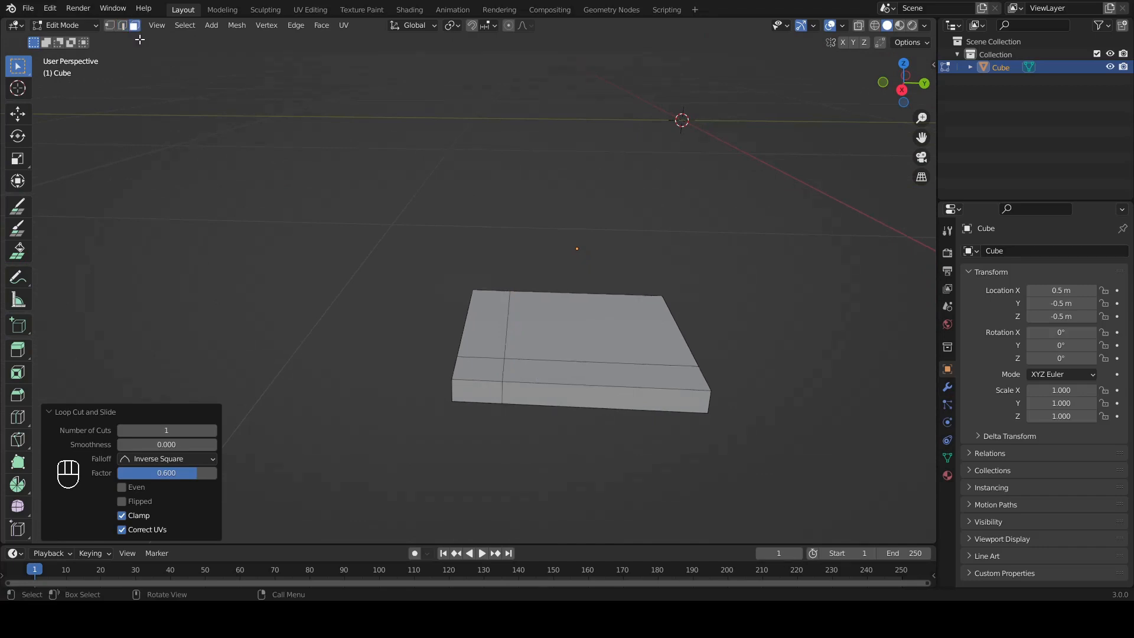
{"action": "left_click", "coordinate": [490, 334]}
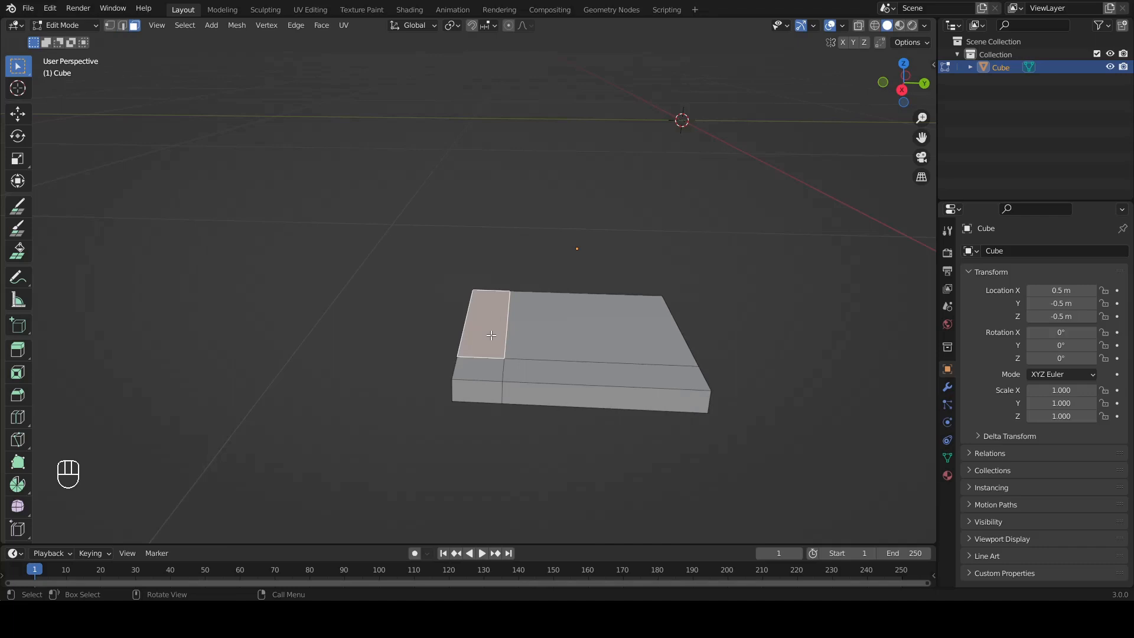
{"action": "left_click", "coordinate": [492, 369], "text": "shift"}
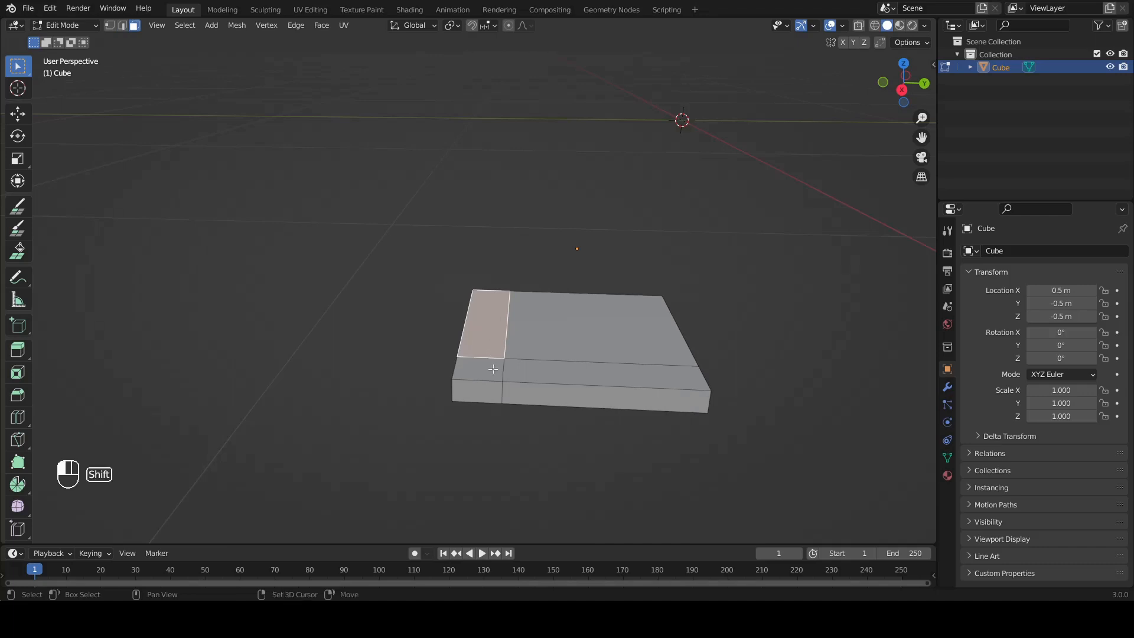
{"action": "left_click", "coordinate": [561, 376], "text": "shift"}
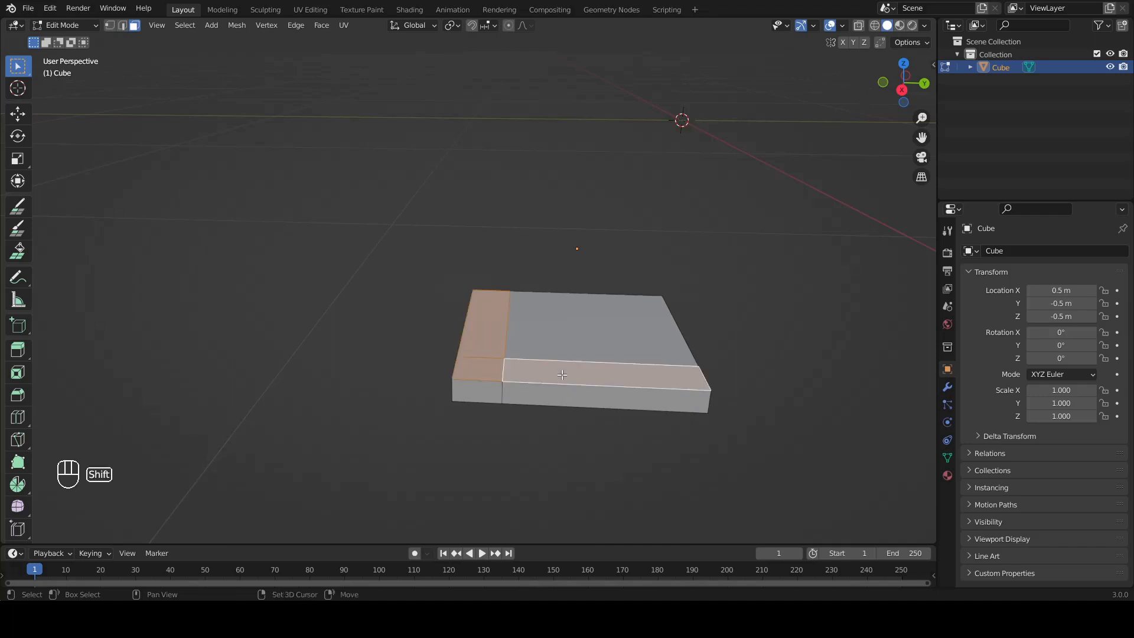
{"action": "left_click", "coordinate": [902, 90]}
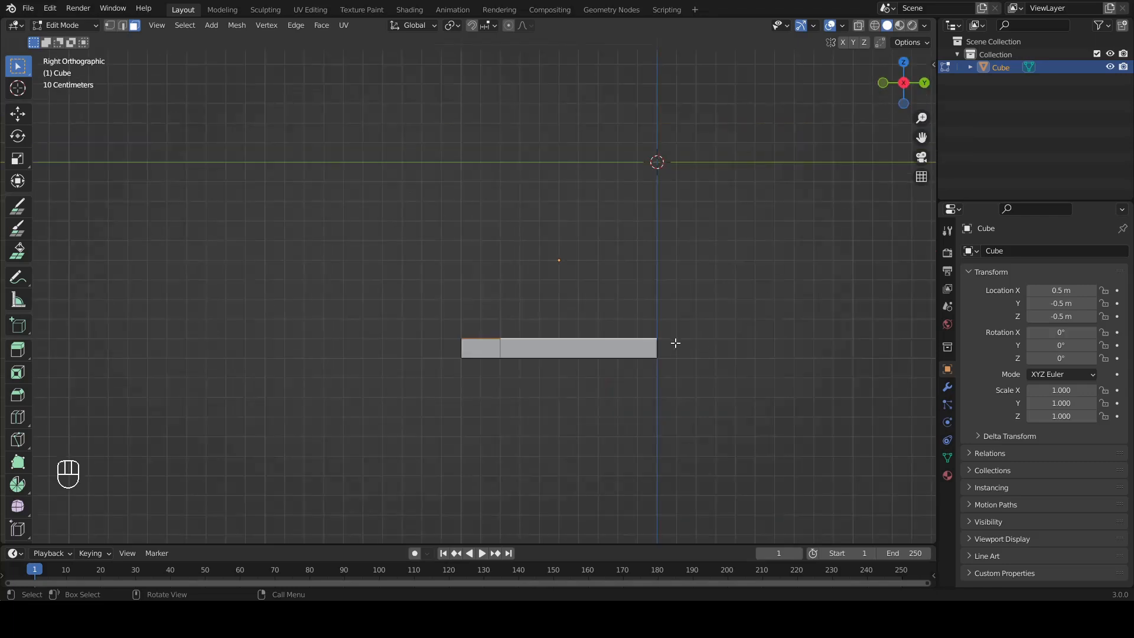
{"action": "key", "text": "e"}
{"action": "key", "text": "ctrl"}
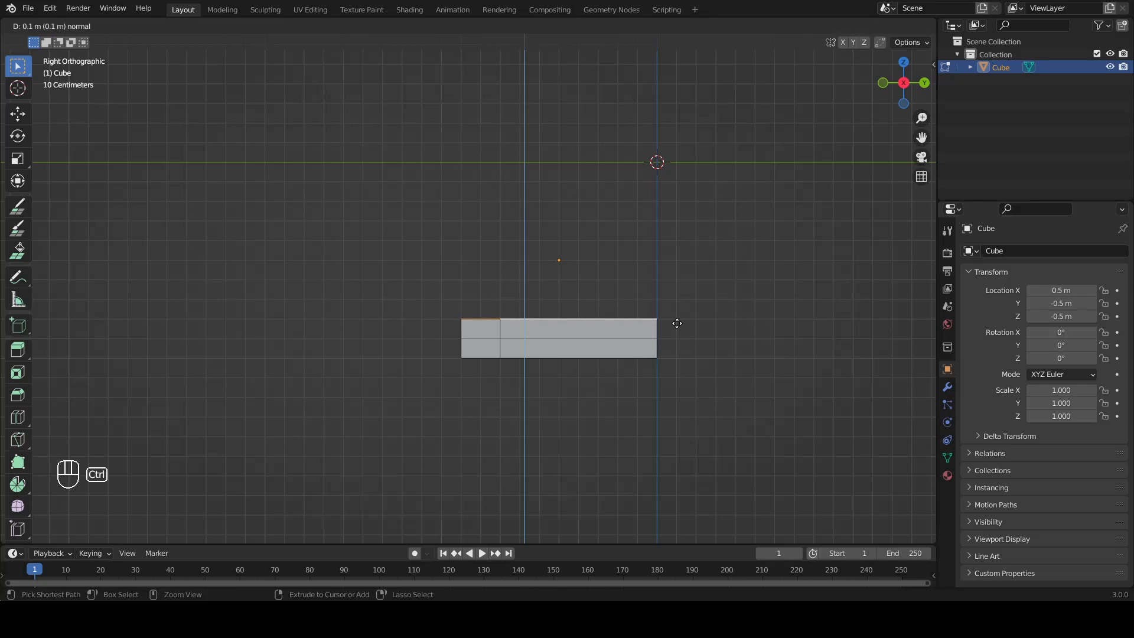
{"action": "left_click", "coordinate": [677, 323]}
Step: Select only the square top face at the raised border's corner and extrude it 0.8 m upward as a post
{"action": "middle_click_drag", "start_coordinate": [737, 297], "coordinate": [393, 342]}
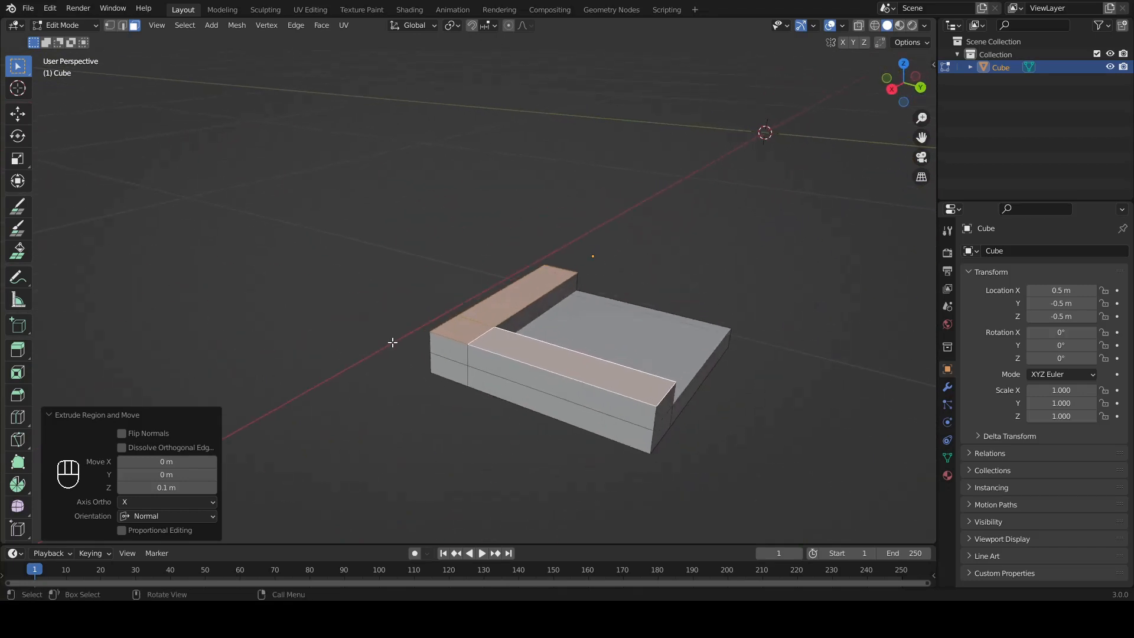
{"action": "left_click", "coordinate": [454, 328]}
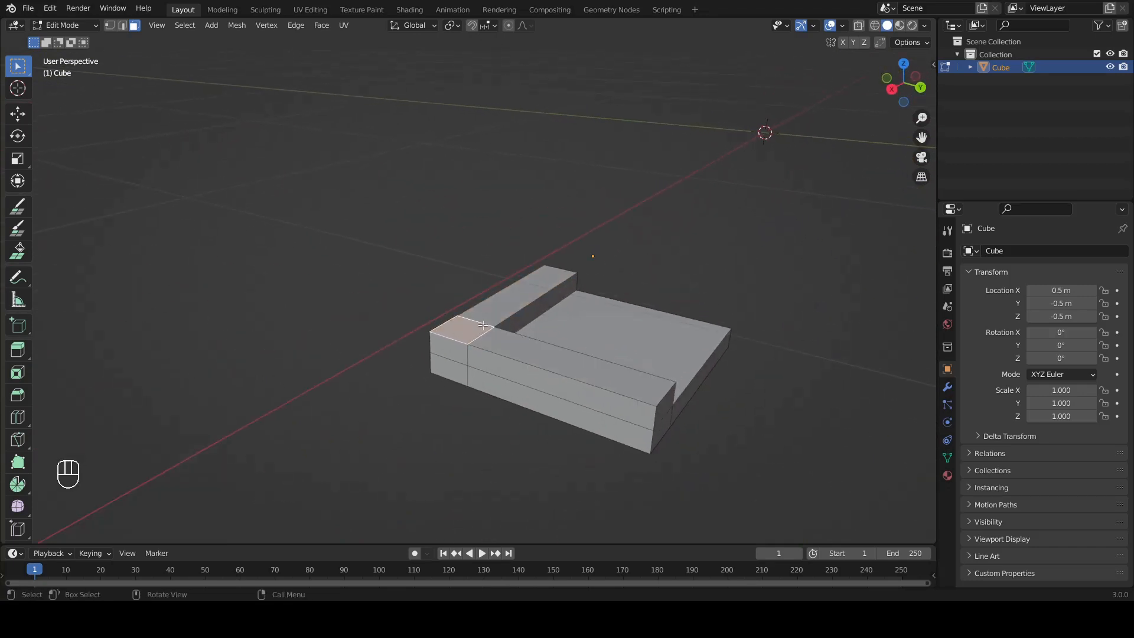
{"action": "left_click", "coordinate": [892, 90]}
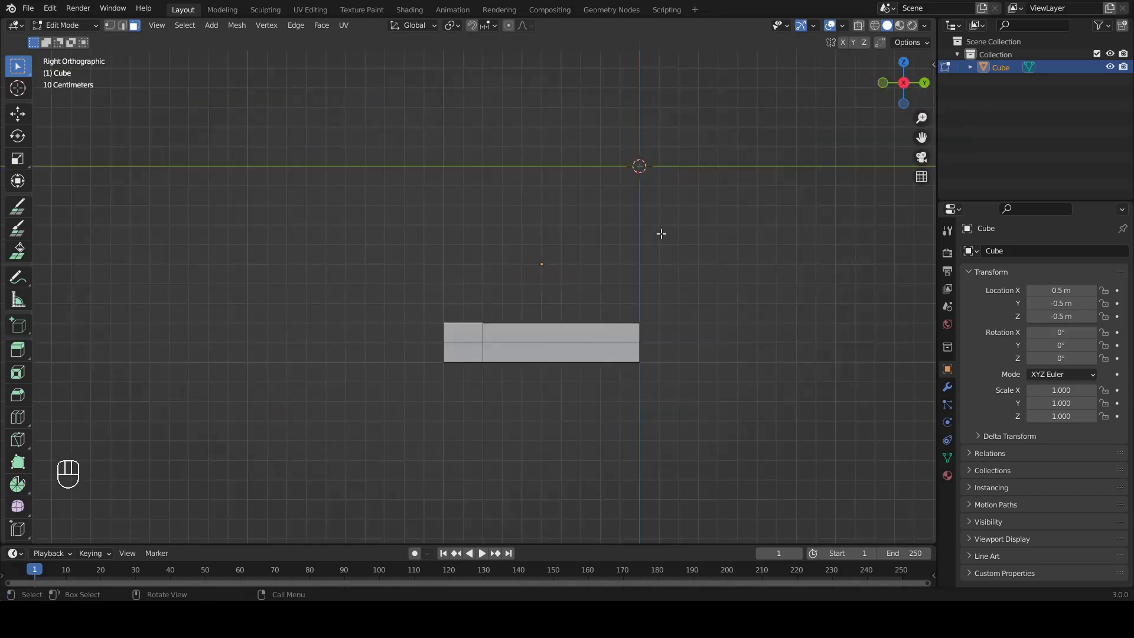
{"action": "key", "text": "e"}
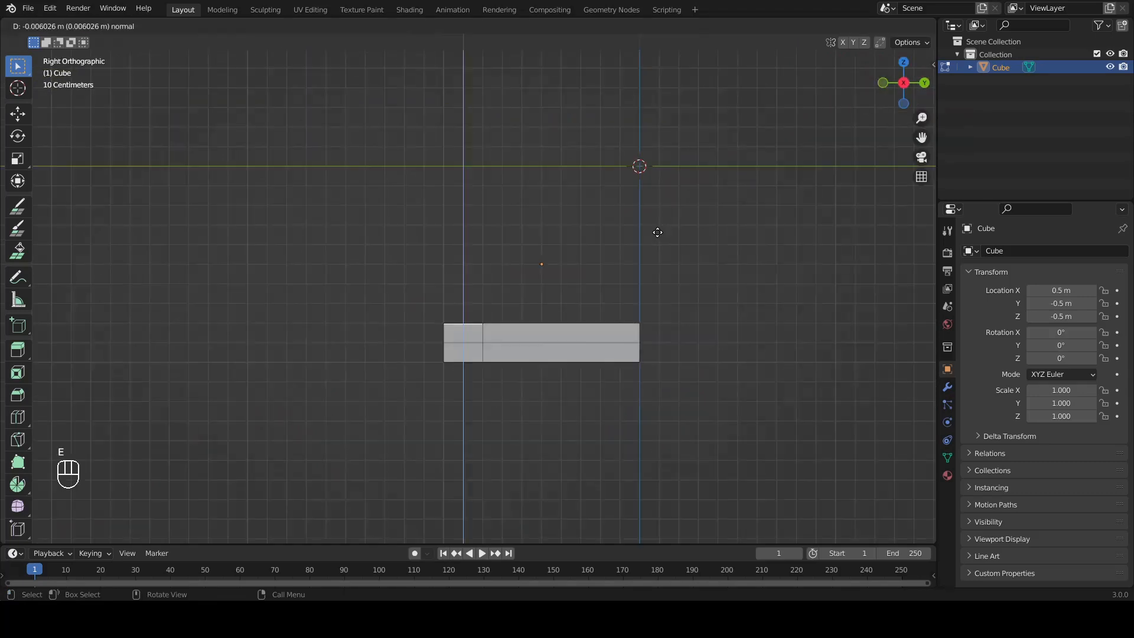
{"action": "key", "text": "ctrl"}
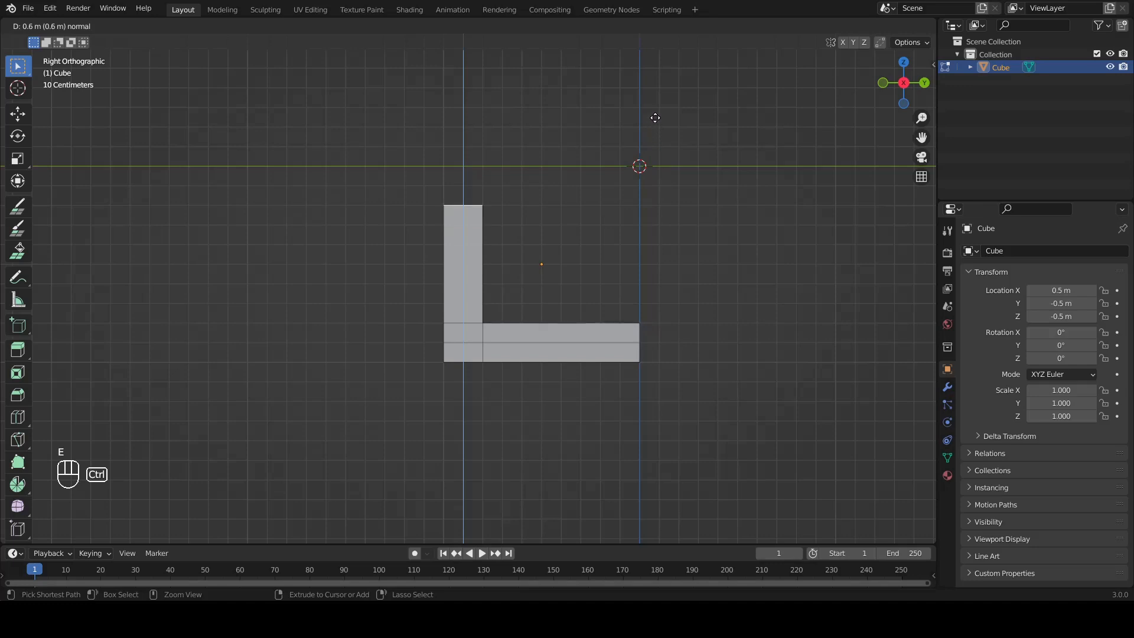
{"action": "left_click", "coordinate": [653, 73]}
{"action": "middle_click_drag", "start_coordinate": [693, 175], "coordinate": [585, 250]}
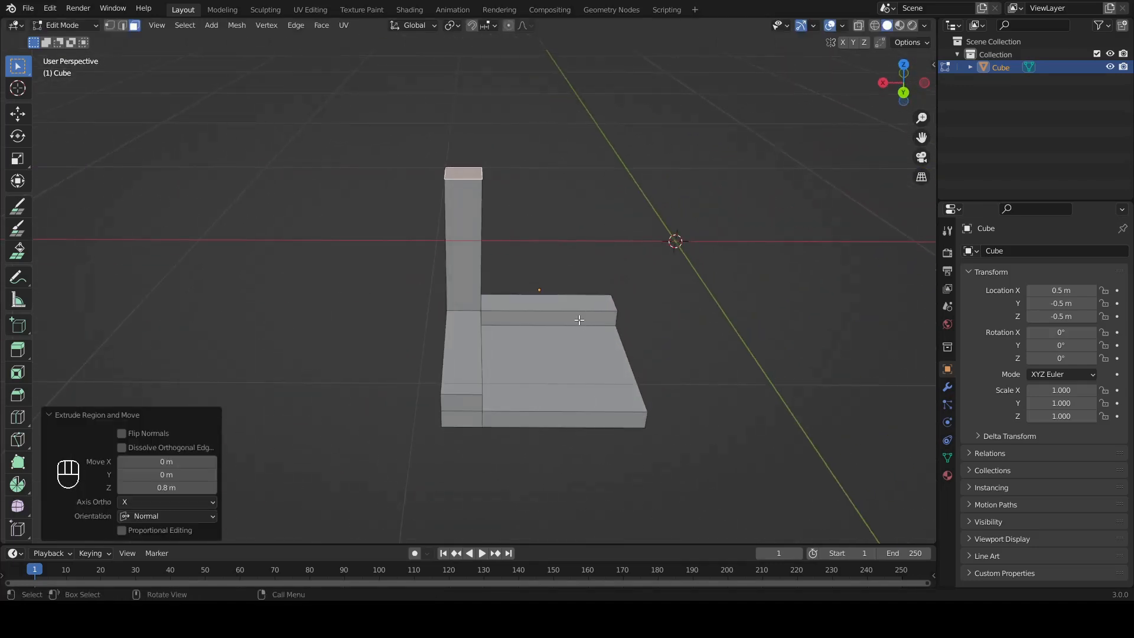
{"action": "middle_click_drag", "start_coordinate": [581, 323], "coordinate": [597, 305]}
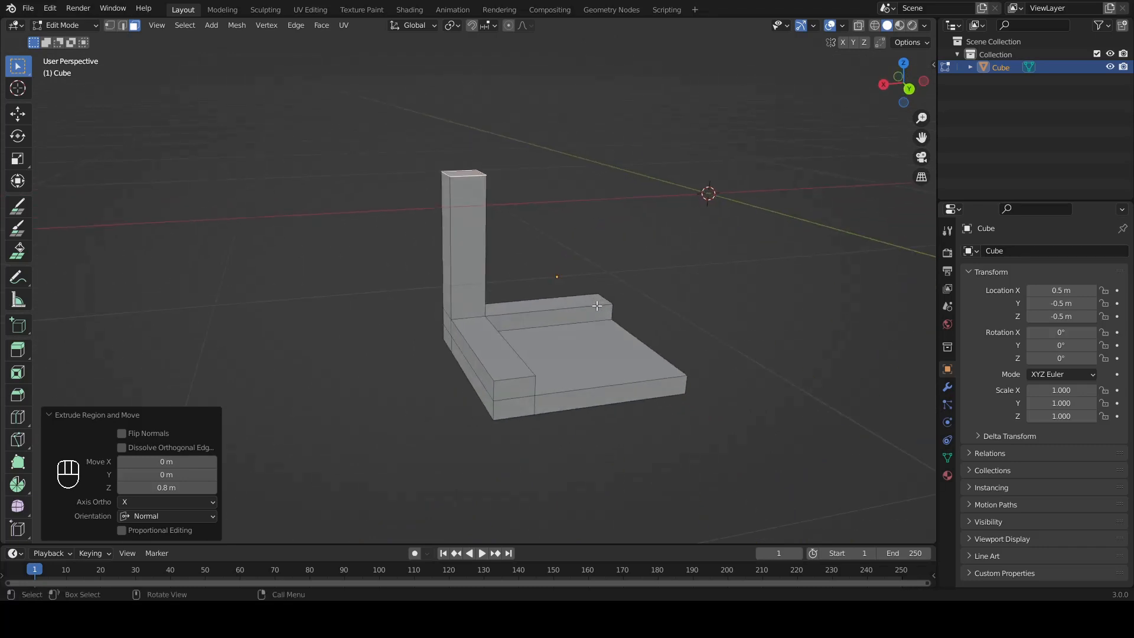
Step: Return to Object Mode and apply the object's location to put its origin at the world origin
{"action": "key", "text": "Tab"}
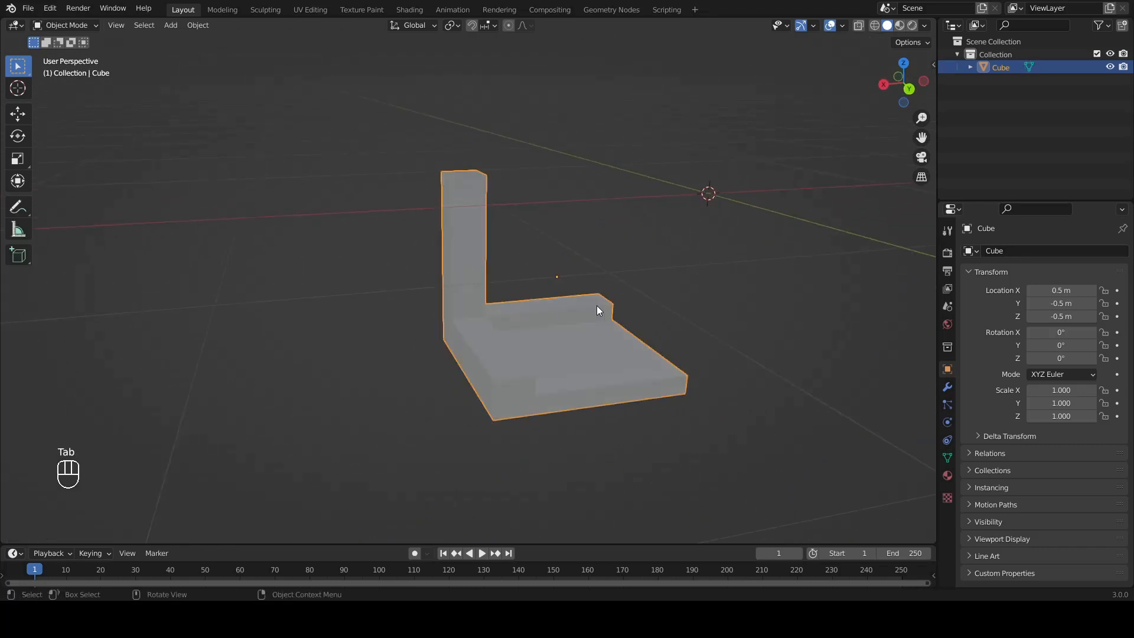
{"action": "middle_click_drag", "start_coordinate": [657, 331], "coordinate": [630, 349]}
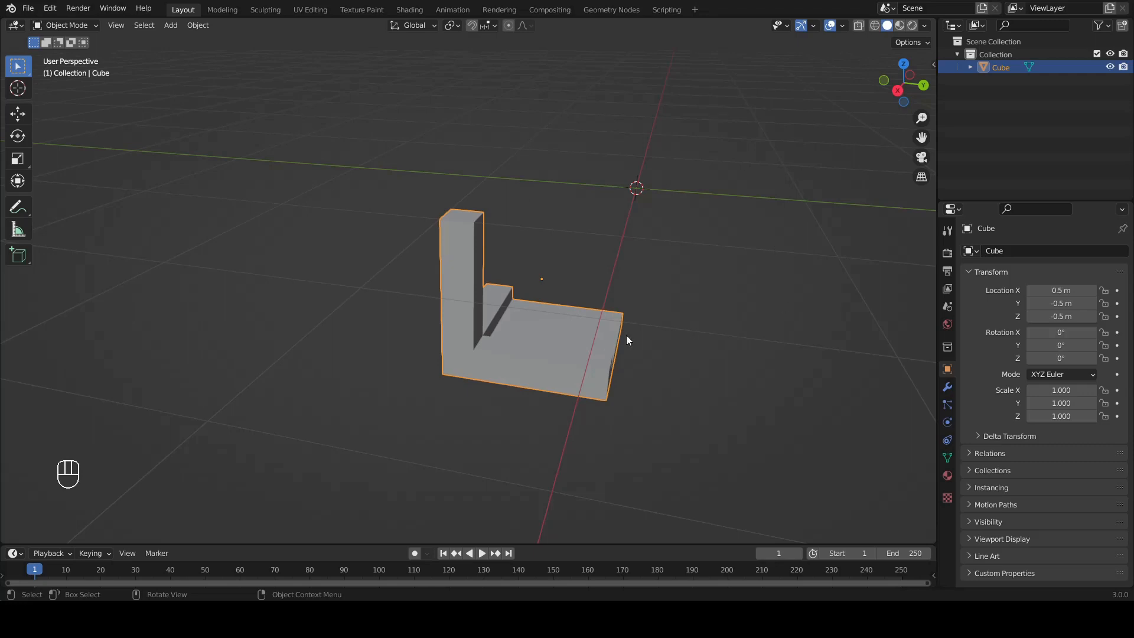
{"action": "middle_click_drag", "start_coordinate": [695, 253], "coordinate": [604, 288]}
{"action": "key", "text": "ctrl+a"}
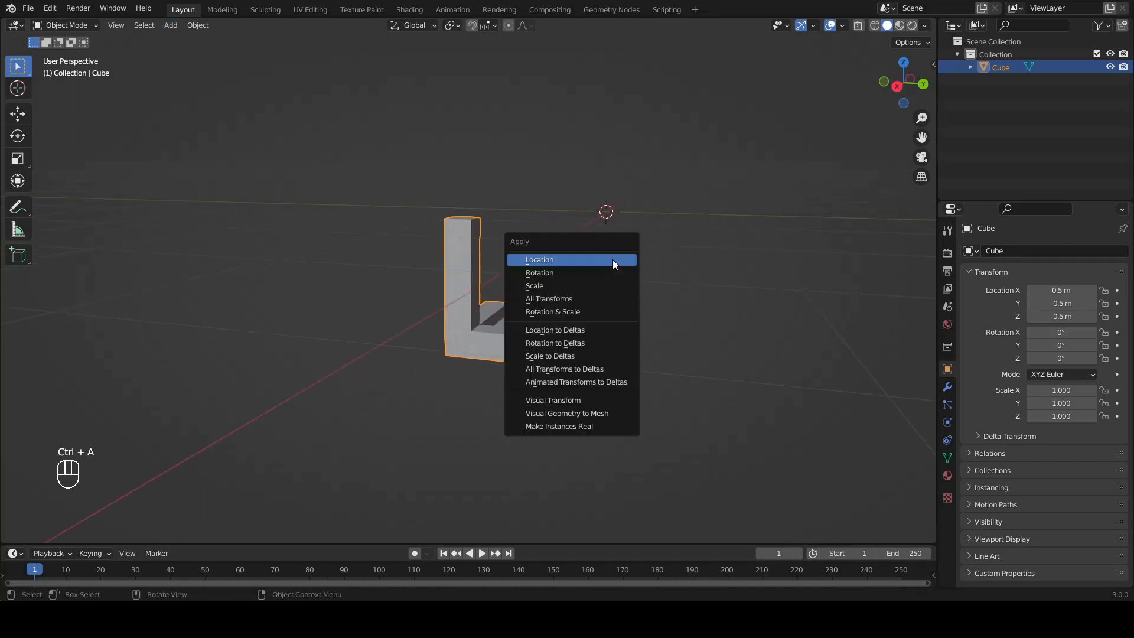
{"action": "left_click", "coordinate": [615, 264]}
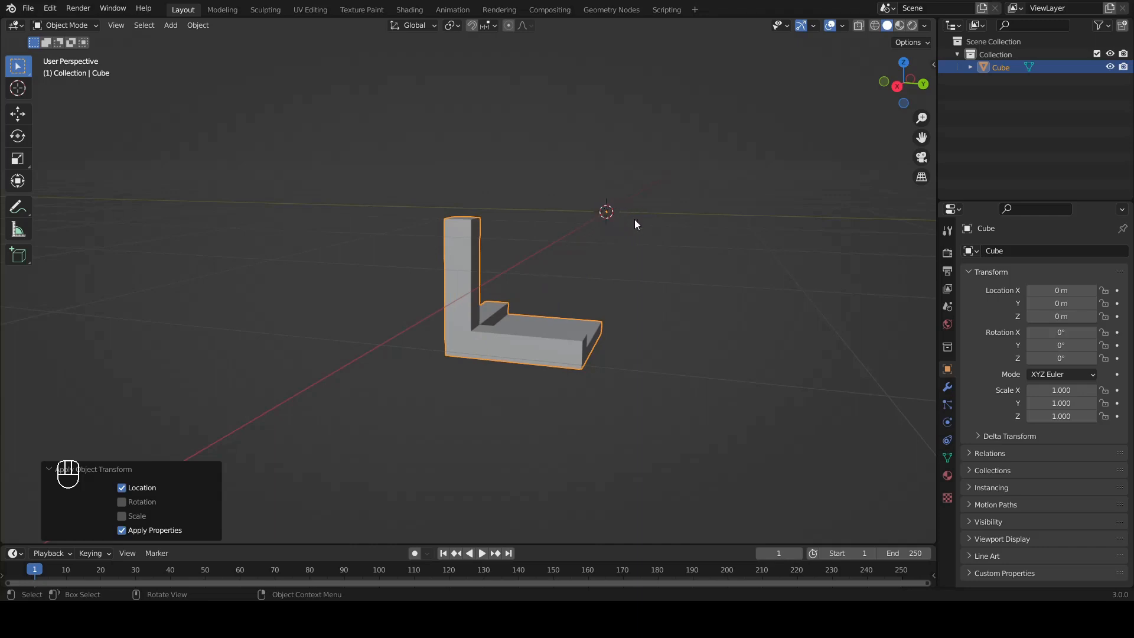
Step: Add a Mirror modifier to the corner piece and mirror it across the X, Y and Z axes
{"action": "left_click", "coordinate": [944, 388]}
{"action": "left_click", "coordinate": [1012, 254]}
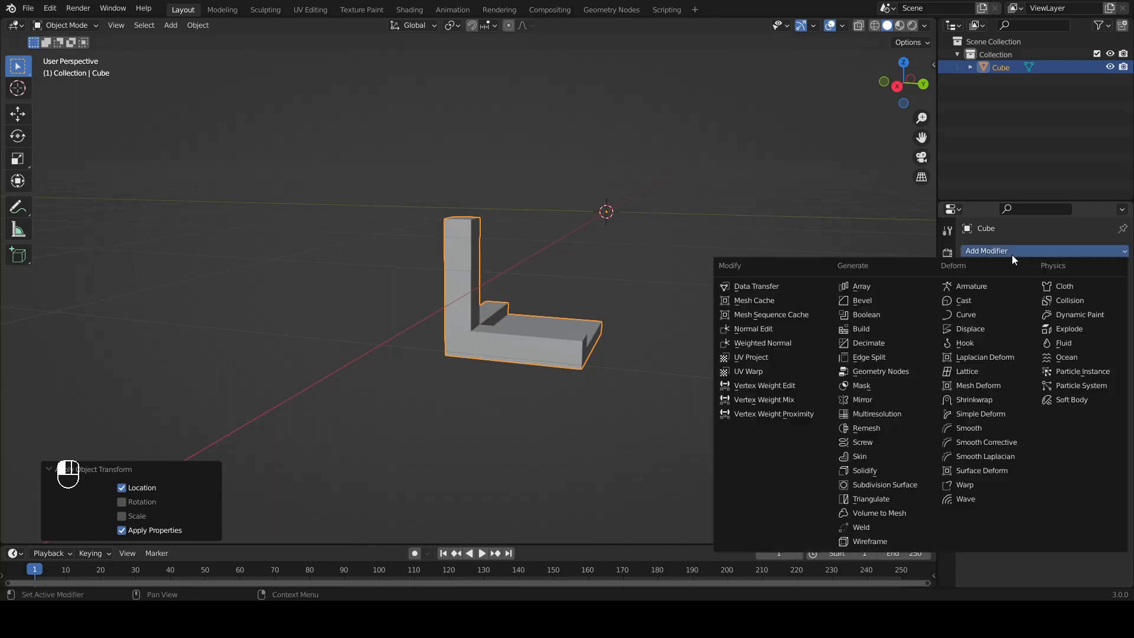
{"action": "left_click", "coordinate": [879, 401]}
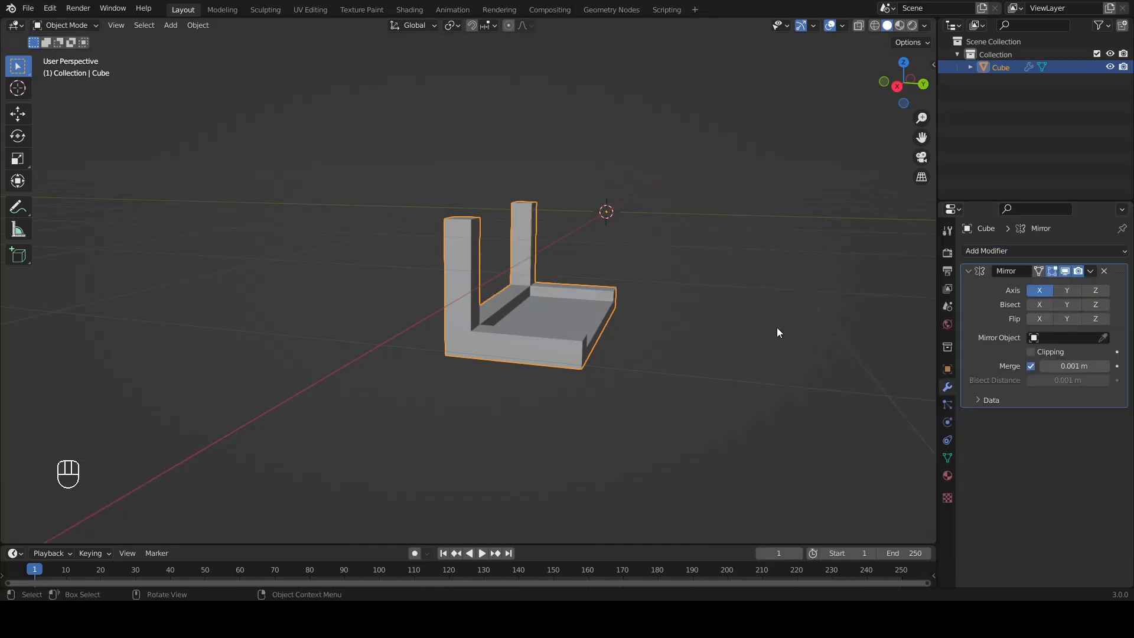
{"action": "middle_click_drag", "start_coordinate": [777, 333], "coordinate": [608, 298]}
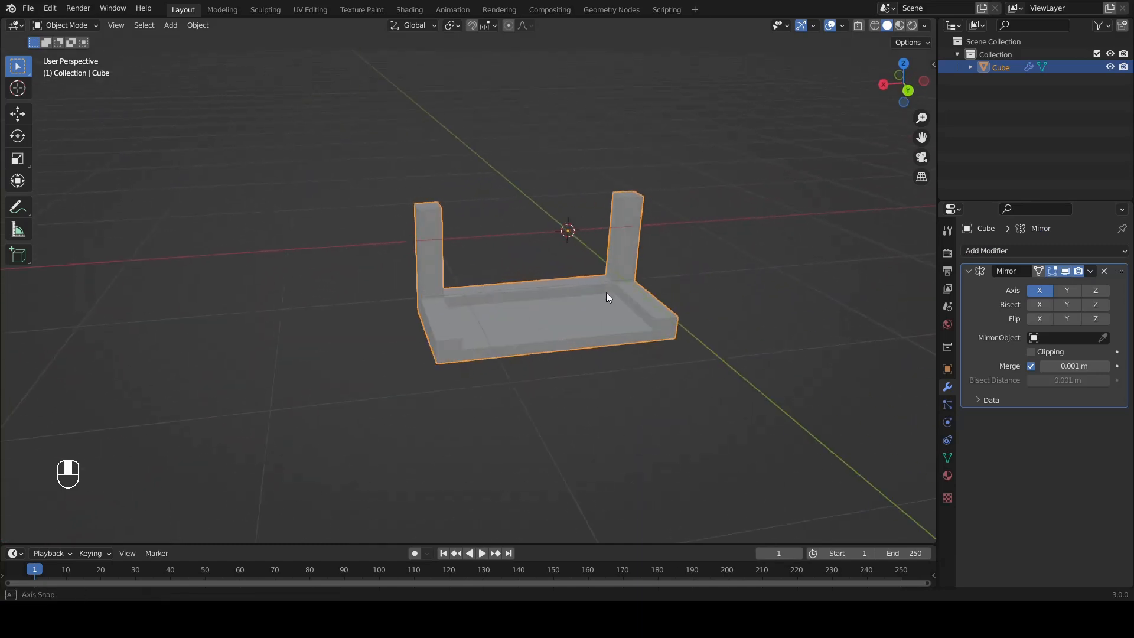
{"action": "left_click", "coordinate": [1060, 292]}
{"action": "middle_click_drag", "start_coordinate": [468, 338], "coordinate": [933, 311]}
{"action": "left_click", "coordinate": [1097, 290]}
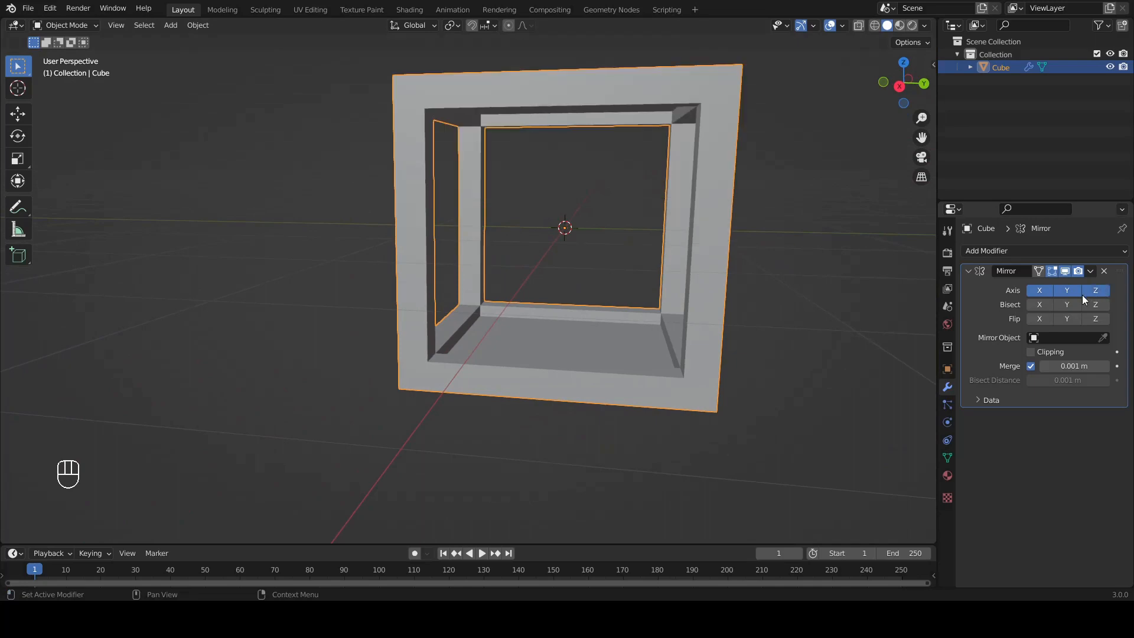
{"action": "middle_click_drag", "start_coordinate": [736, 319], "coordinate": [699, 335]}
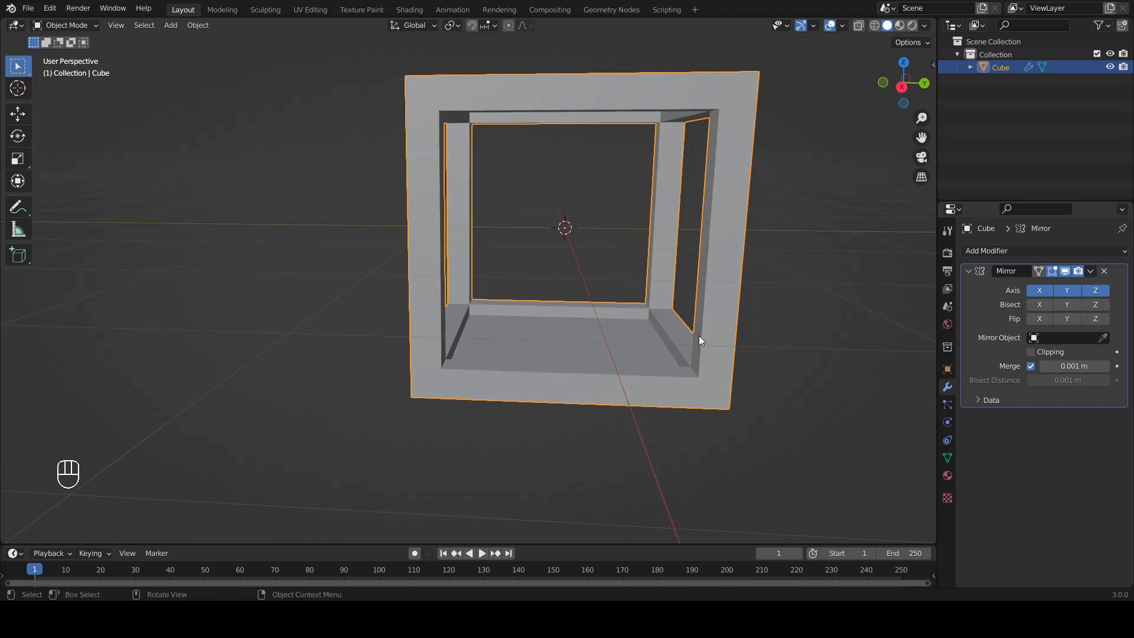
Step: Apply the Mirror modifier to make the box frame real geometry
{"action": "left_click", "coordinate": [1091, 271]}
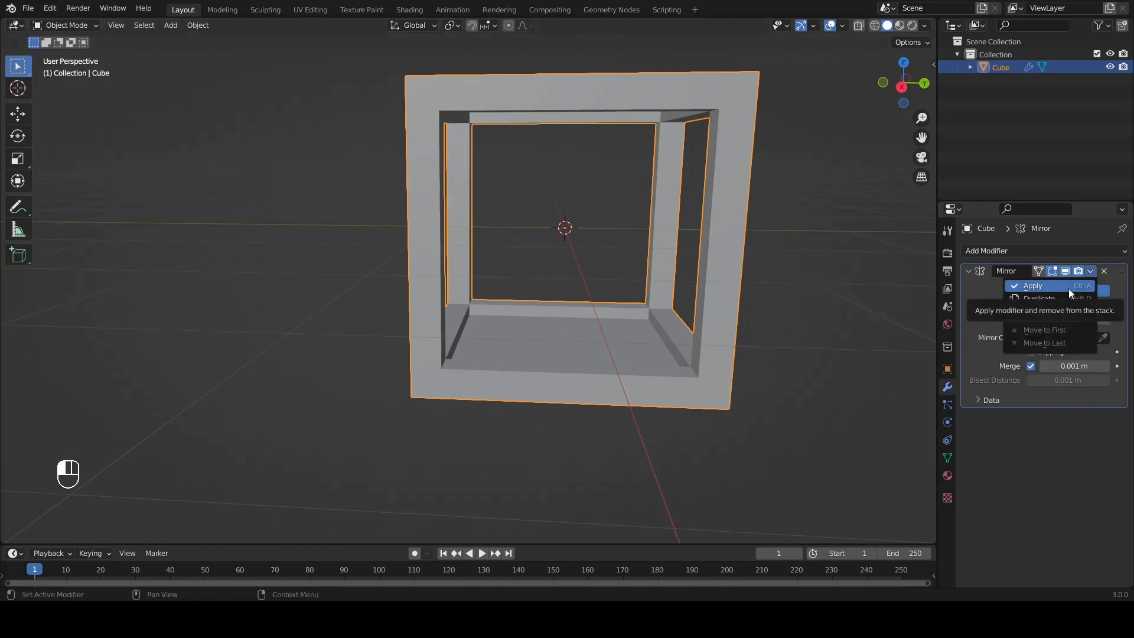
{"action": "left_click", "coordinate": [1069, 287]}
{"action": "middle_click_drag", "start_coordinate": [697, 392], "coordinate": [647, 371]}
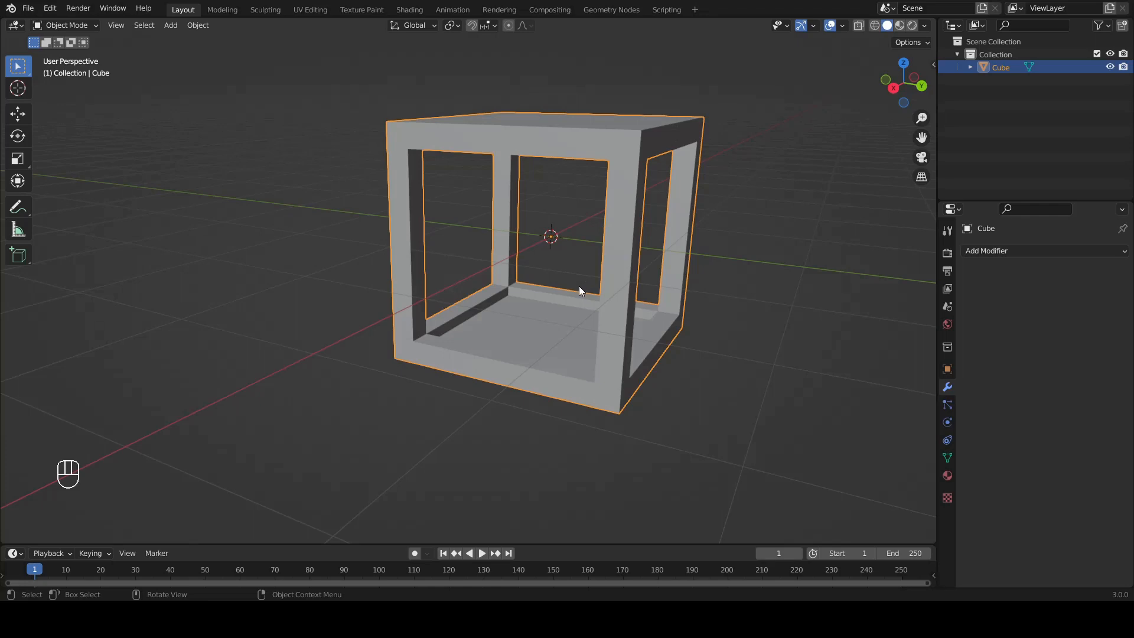
{"action": "middle_click_drag", "start_coordinate": [486, 273], "coordinate": [532, 262]}
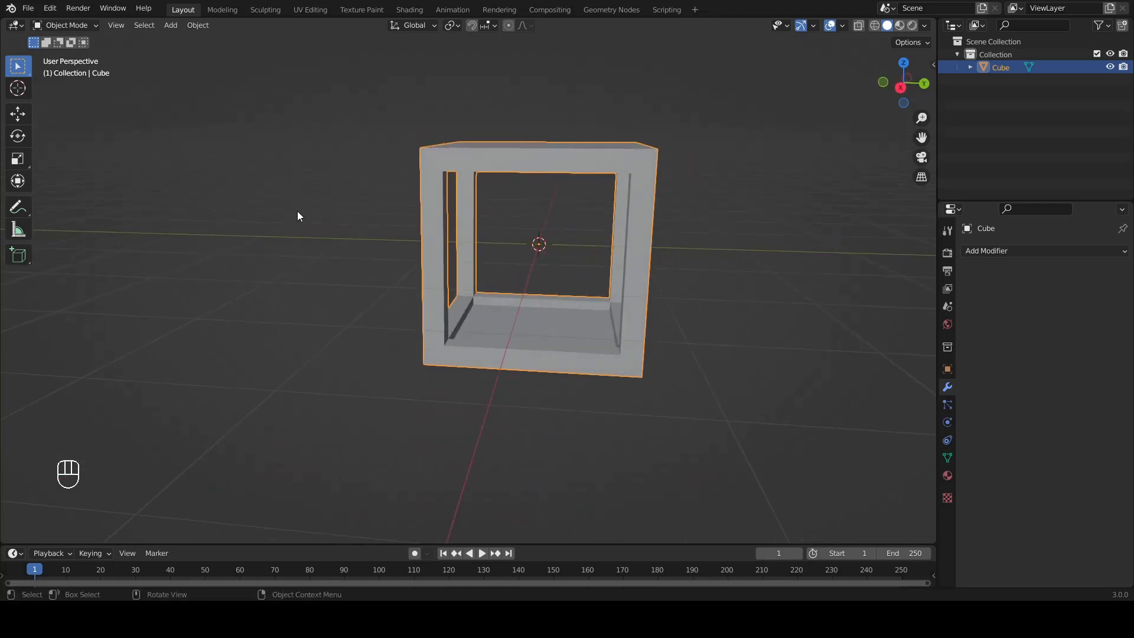
Step: Add a mesh plane at the world origin inside the box frame, then deselect it
{"action": "left_click", "coordinate": [378, 248]}
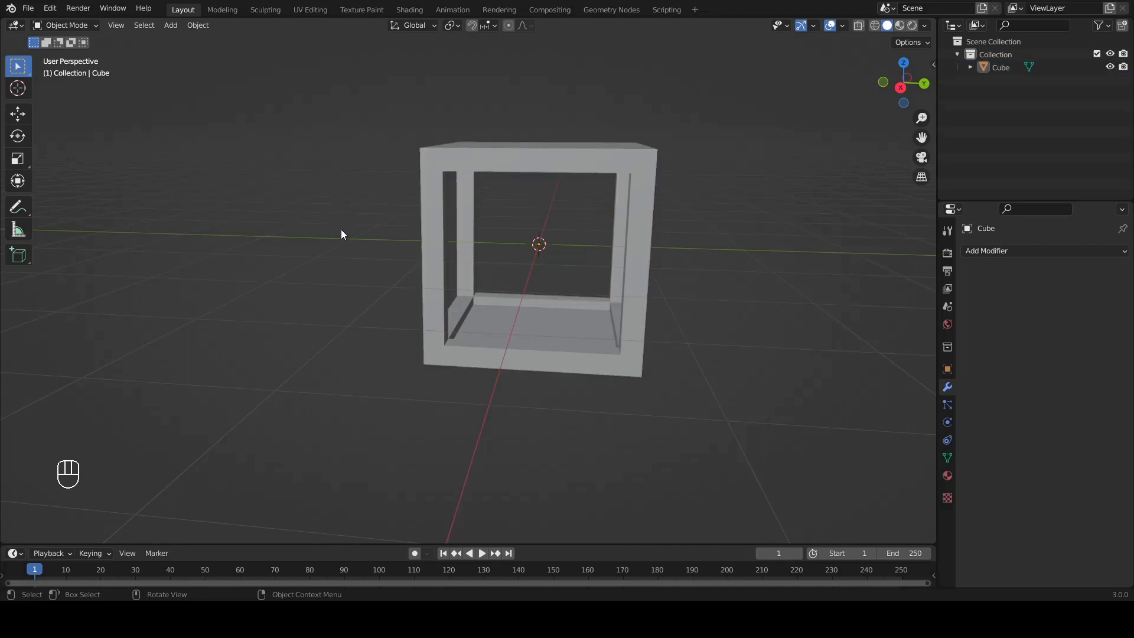
{"action": "left_click", "coordinate": [178, 27]}
{"action": "mouse_move", "coordinate": [182, 39]}
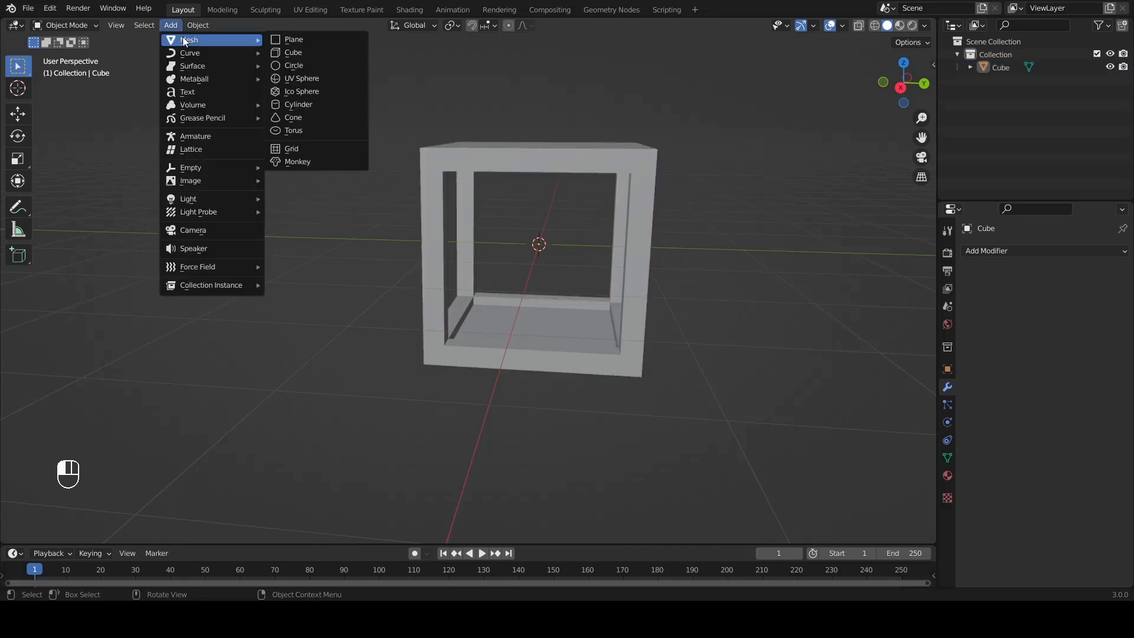
{"action": "left_click", "coordinate": [278, 41]}
{"action": "middle_click_drag", "start_coordinate": [303, 262], "coordinate": [467, 347]}
{"action": "left_click", "coordinate": [663, 380]}
{"action": "middle_click_drag", "start_coordinate": [663, 380], "coordinate": [625, 334]}
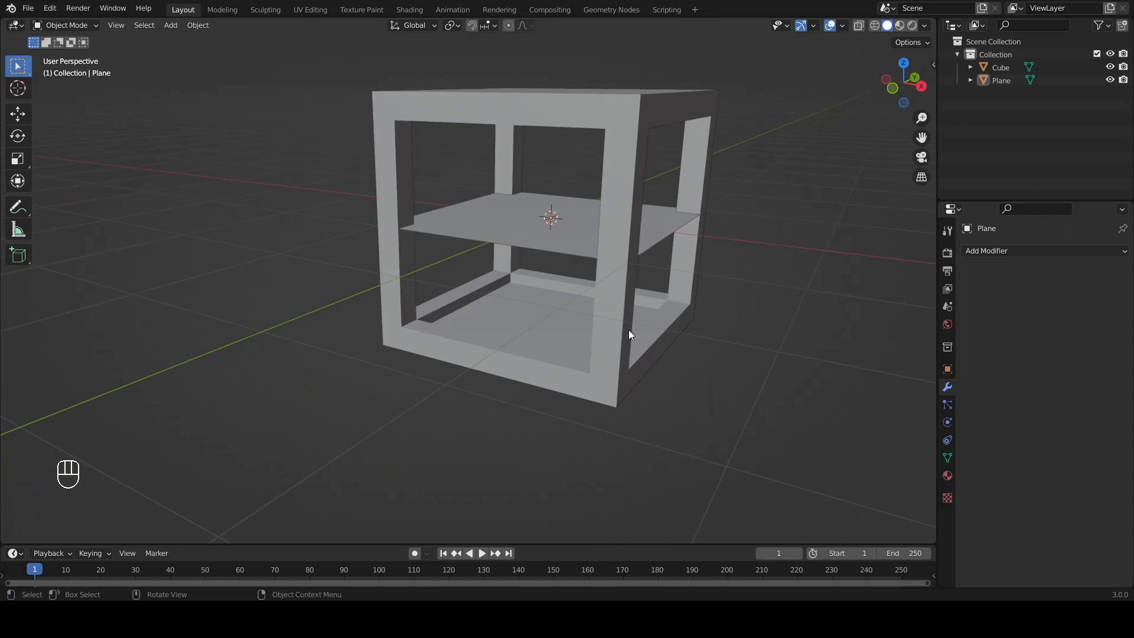
Step: Turn on Backface Culling in the viewport shading and check the plane from below and above
{"action": "left_click", "coordinate": [924, 27]}
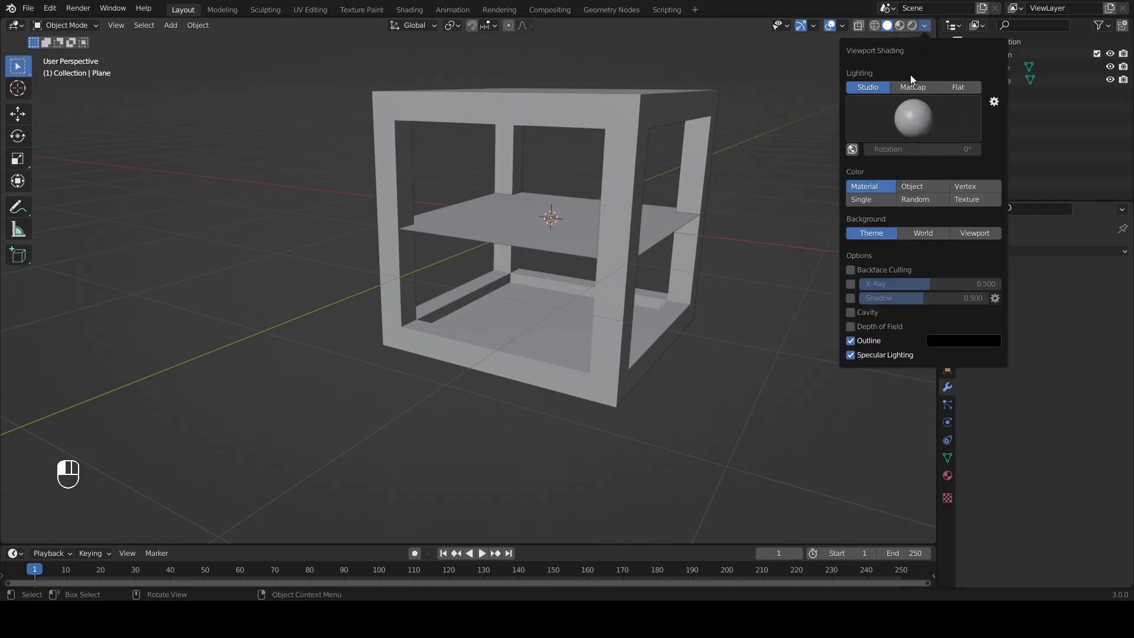
{"action": "left_click", "coordinate": [850, 270]}
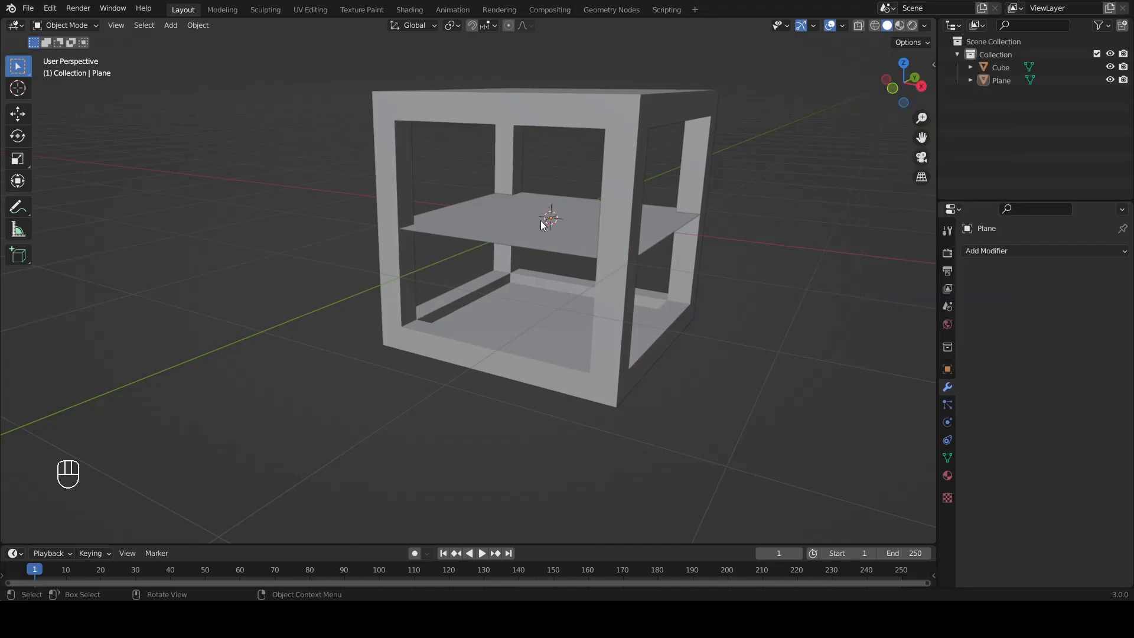
{"action": "middle_click_drag", "start_coordinate": [722, 402], "coordinate": [564, 263]}
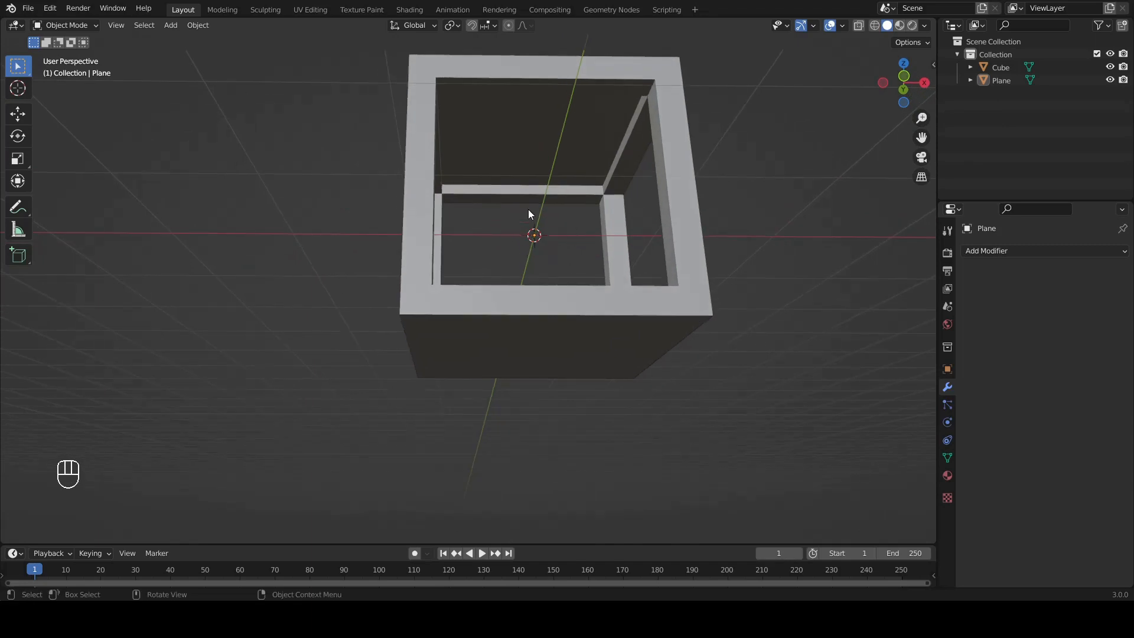
{"action": "middle_click_drag", "start_coordinate": [594, 225], "coordinate": [529, 228]}
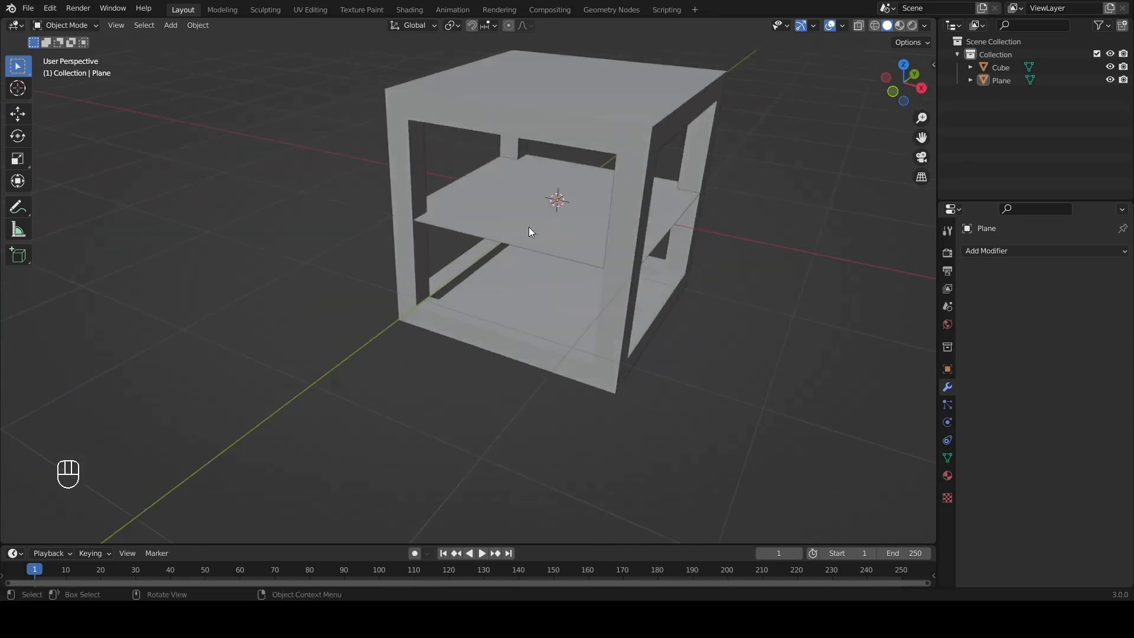
Step: In the front view, rotate the plane 90° to stand upright and move it 0.8 m along X to the frame's inner edge
{"action": "left_click", "coordinate": [526, 218]}
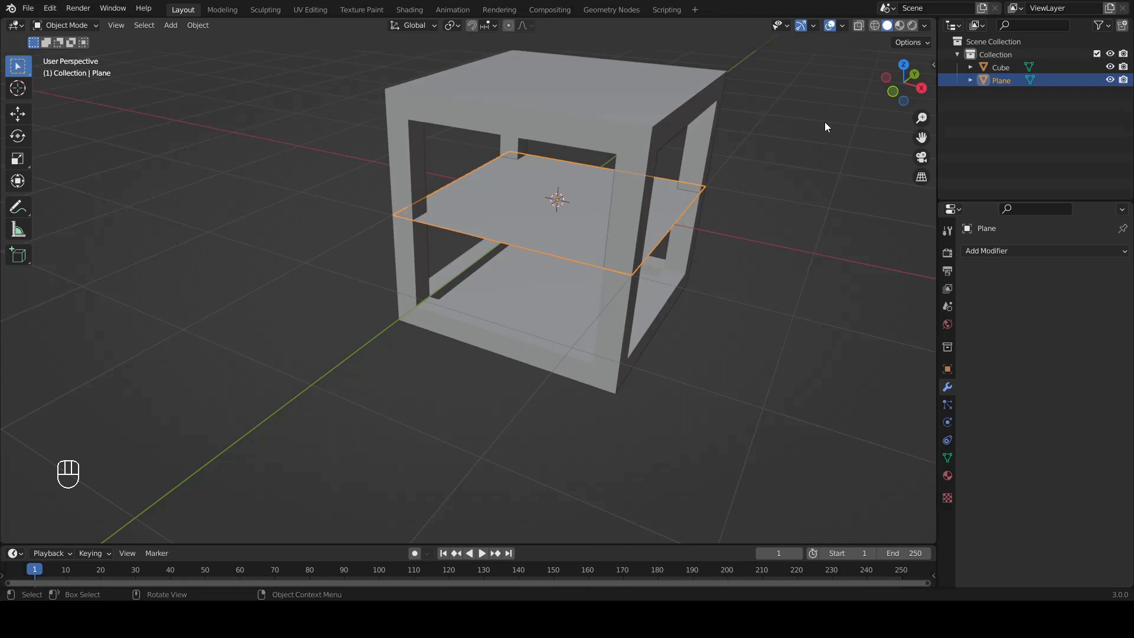
{"action": "left_click", "coordinate": [893, 92]}
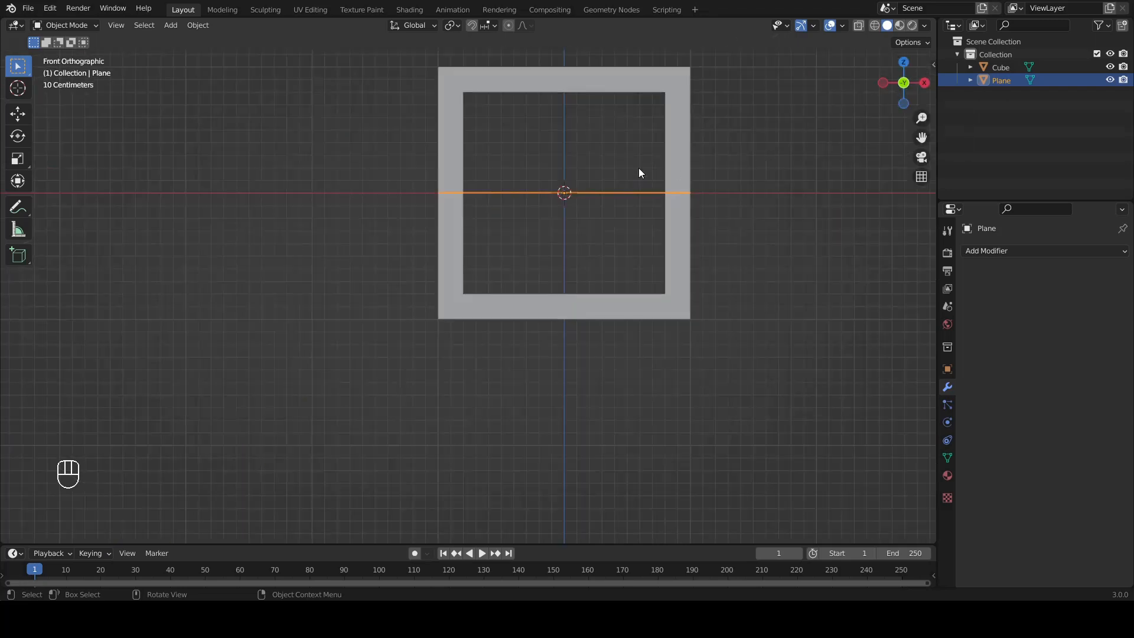
{"action": "key", "text": "r"}
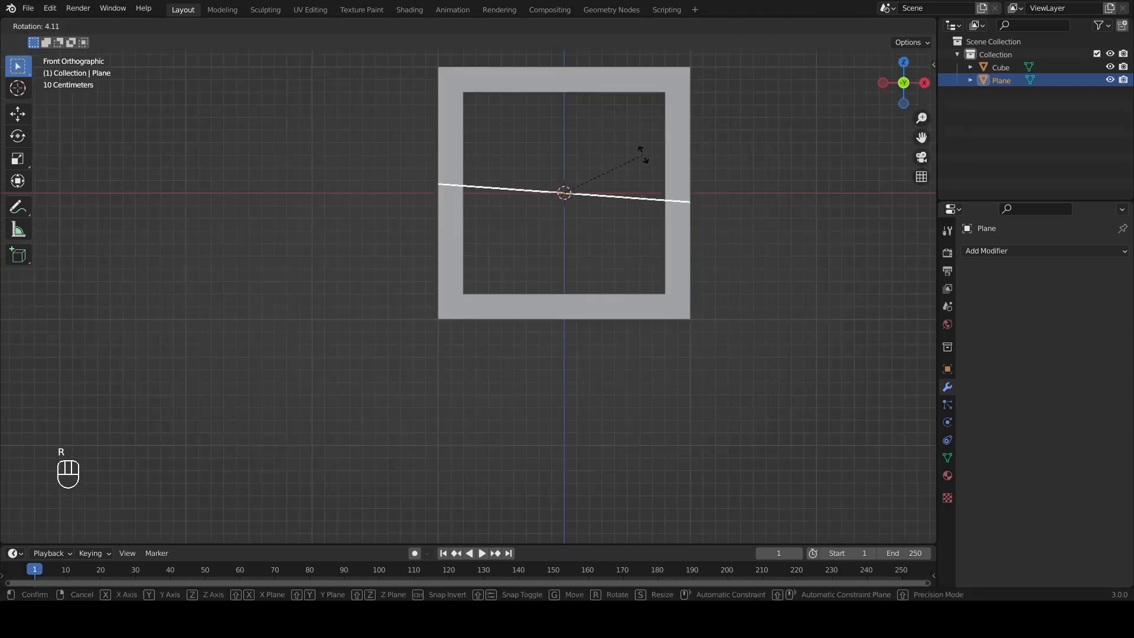
{"action": "left_click", "coordinate": [643, 284]}
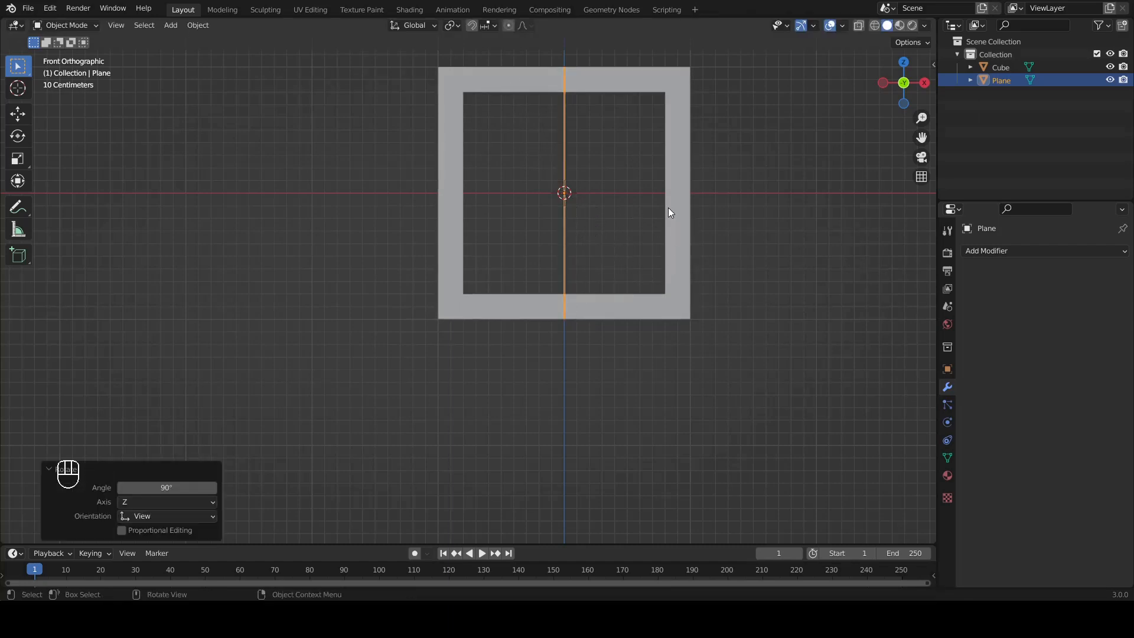
{"action": "key", "text": "g"}
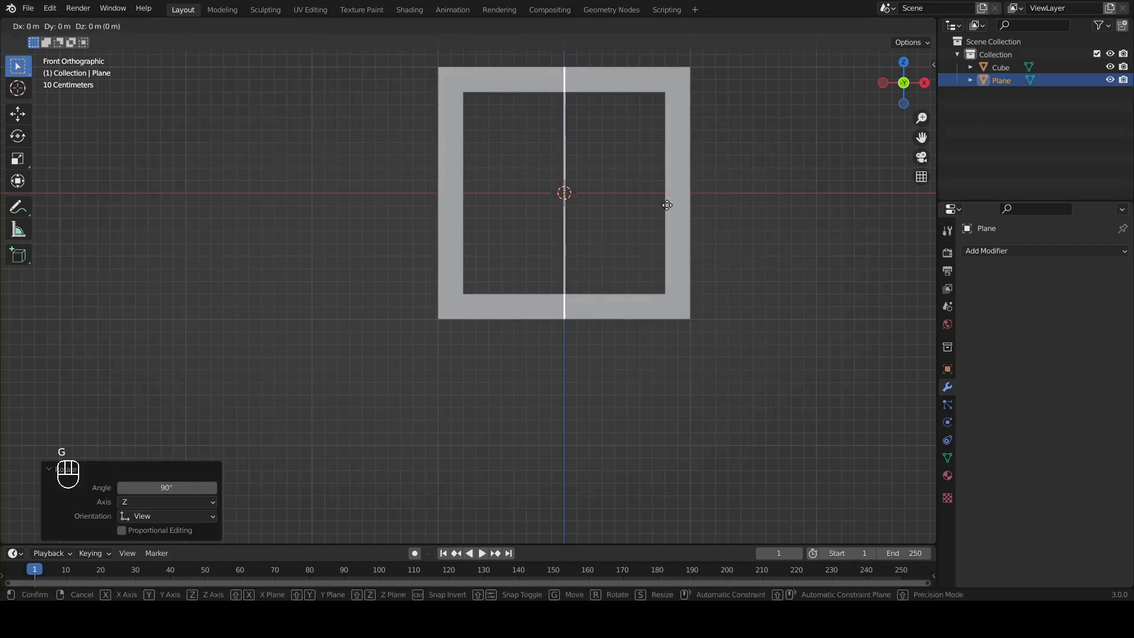
{"action": "key", "text": "ctrl"}
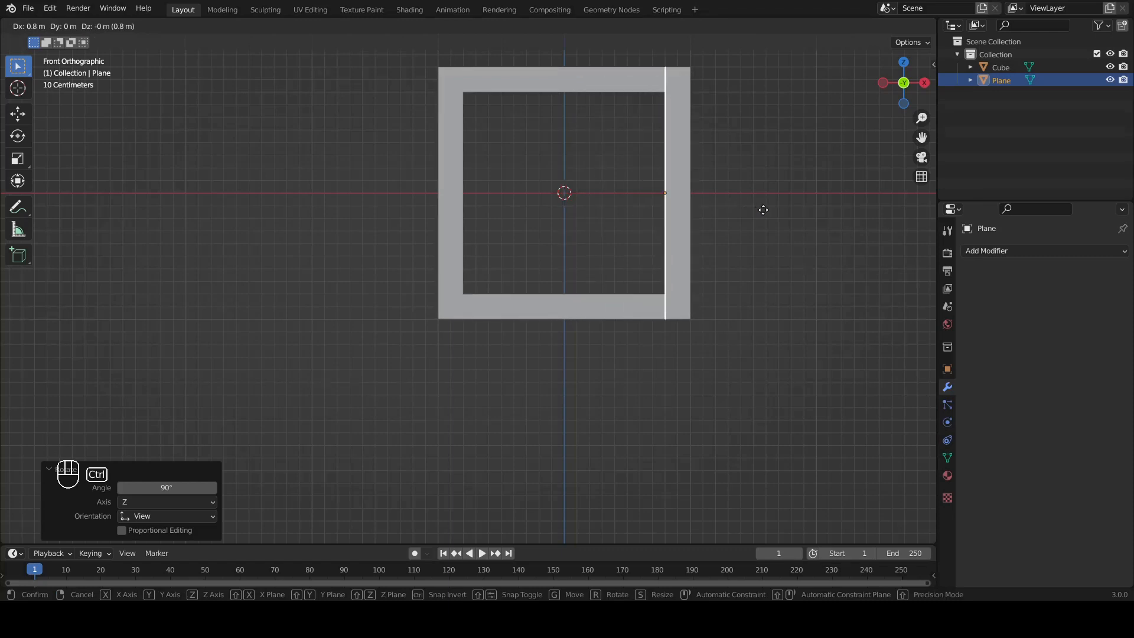
{"action": "left_click", "coordinate": [767, 210]}
Step: In the right view, scale the upright plane to 0.8 to fit the frame opening, and deselect it
{"action": "middle_click_drag", "start_coordinate": [770, 207], "coordinate": [644, 240]}
{"action": "left_click", "coordinate": [904, 86]}
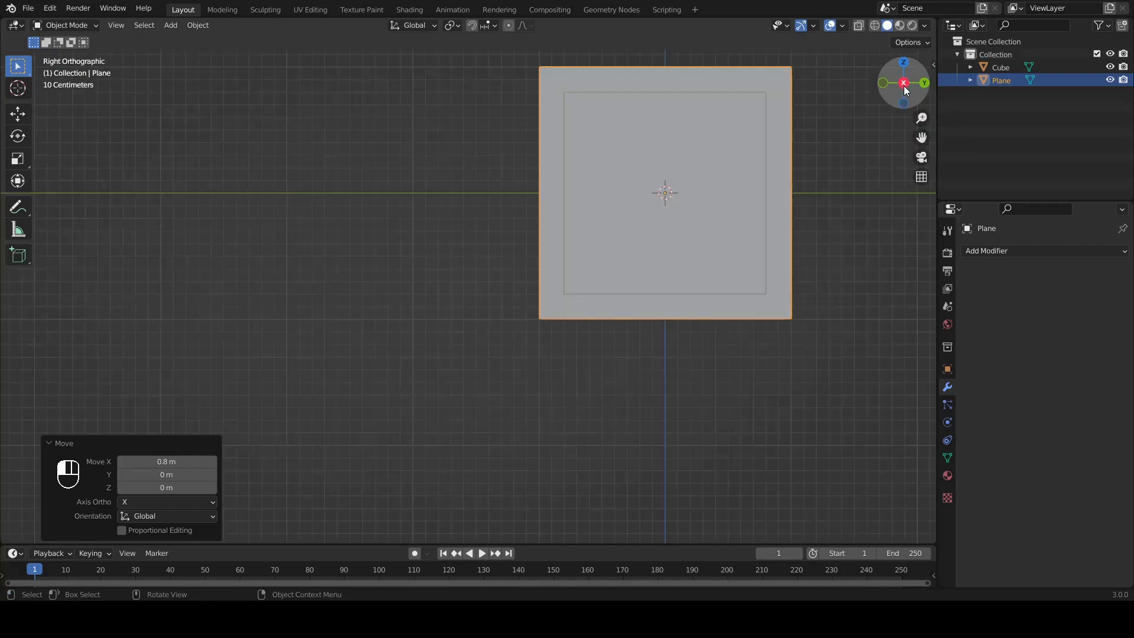
{"action": "middle_click_drag", "start_coordinate": [770, 182], "coordinate": [629, 238], "text": "shift"}
{"action": "scroll", "coordinate": [659, 221], "scroll_direction": "up", "scroll_amount": 1}
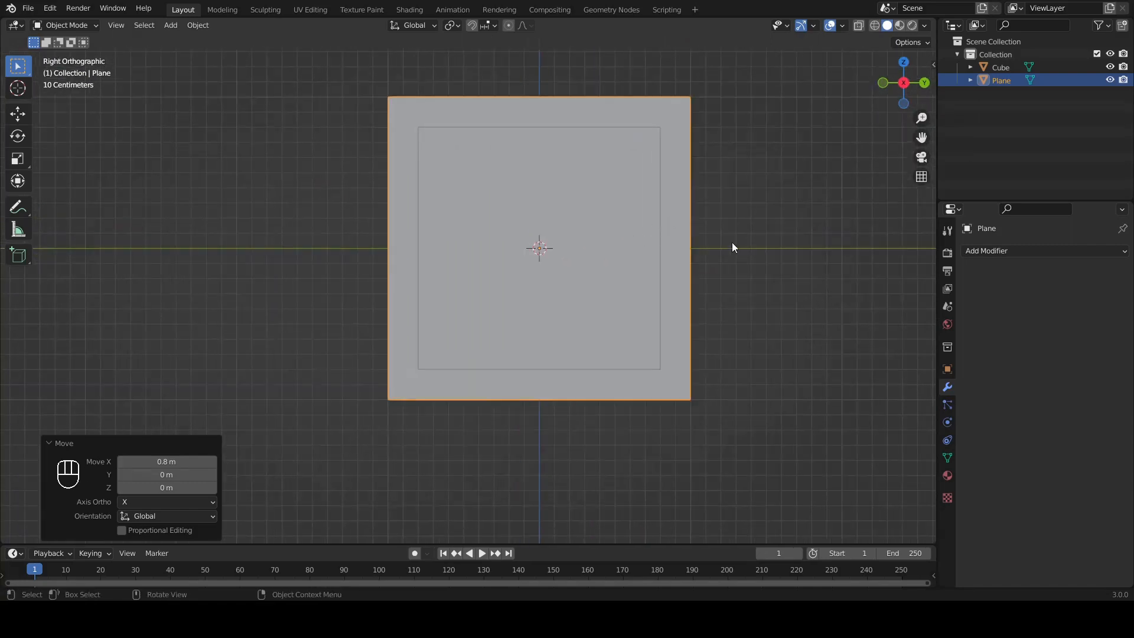
{"action": "key", "text": "s"}
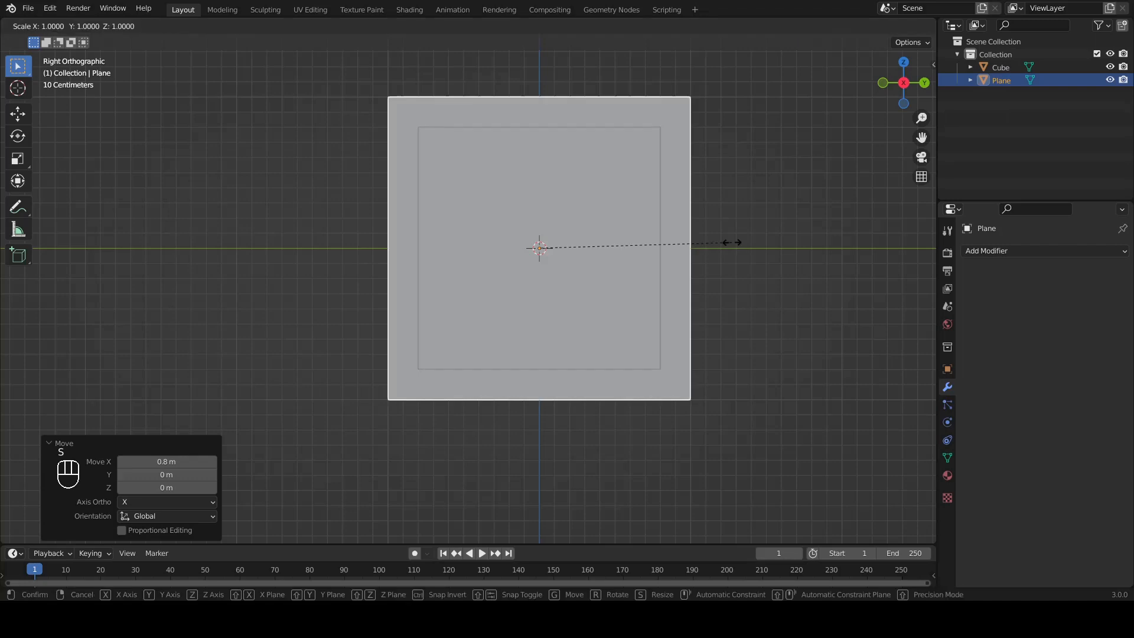
{"action": "left_click", "coordinate": [696, 246], "text": "ctrl"}
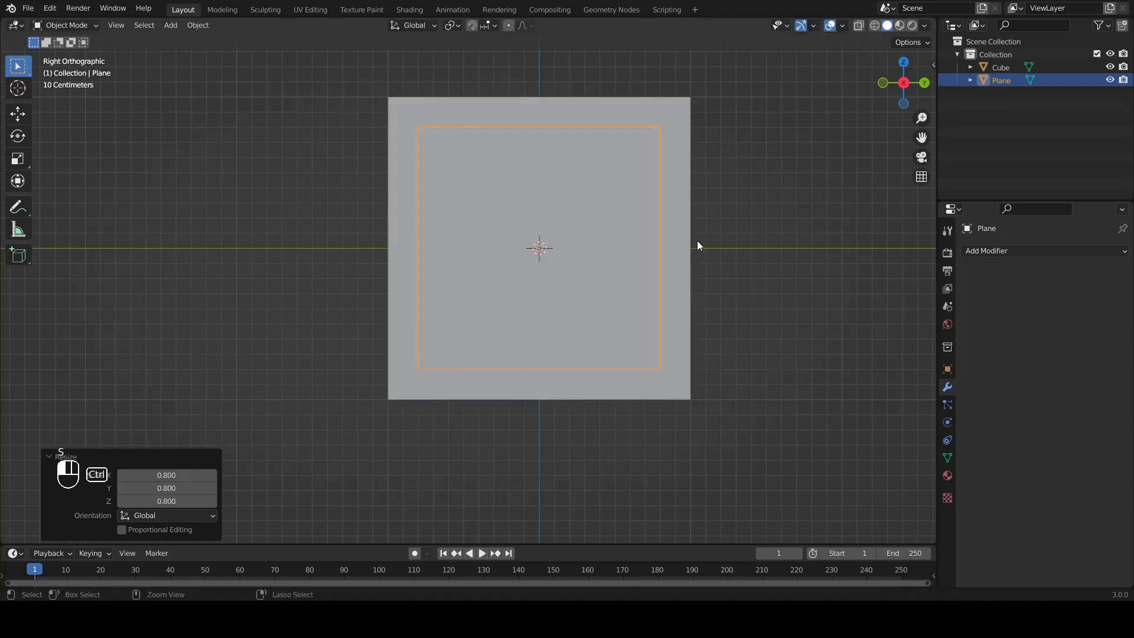
{"action": "left_click", "coordinate": [716, 267]}
{"action": "middle_click_drag", "start_coordinate": [717, 267], "coordinate": [524, 293]}
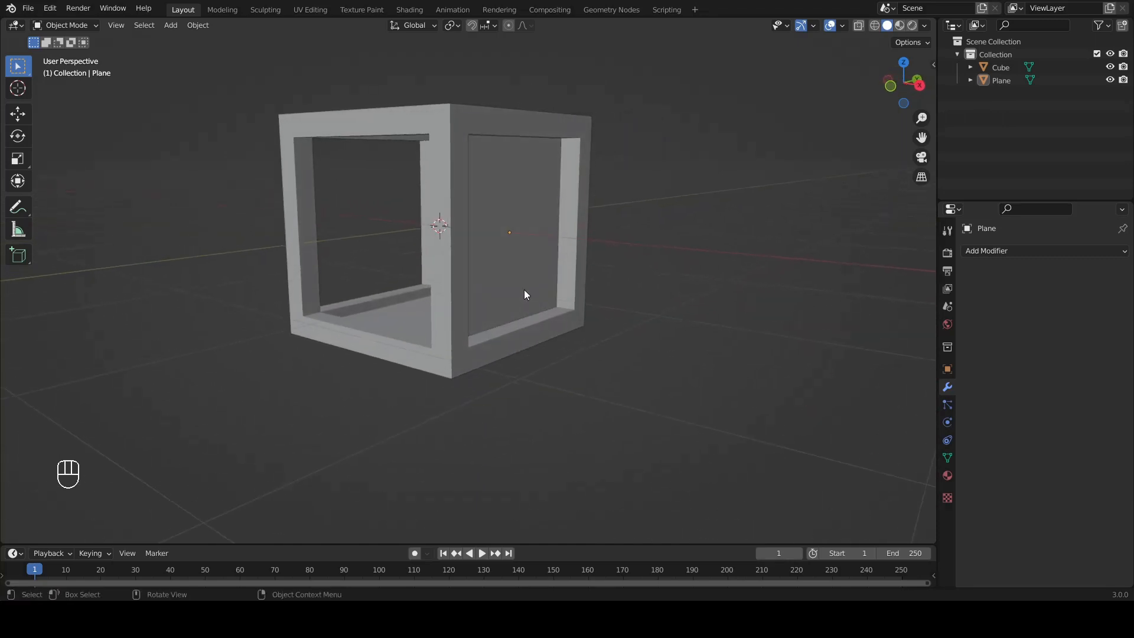
Step: Apply the side plane's location and rotation
{"action": "left_click", "coordinate": [522, 255]}
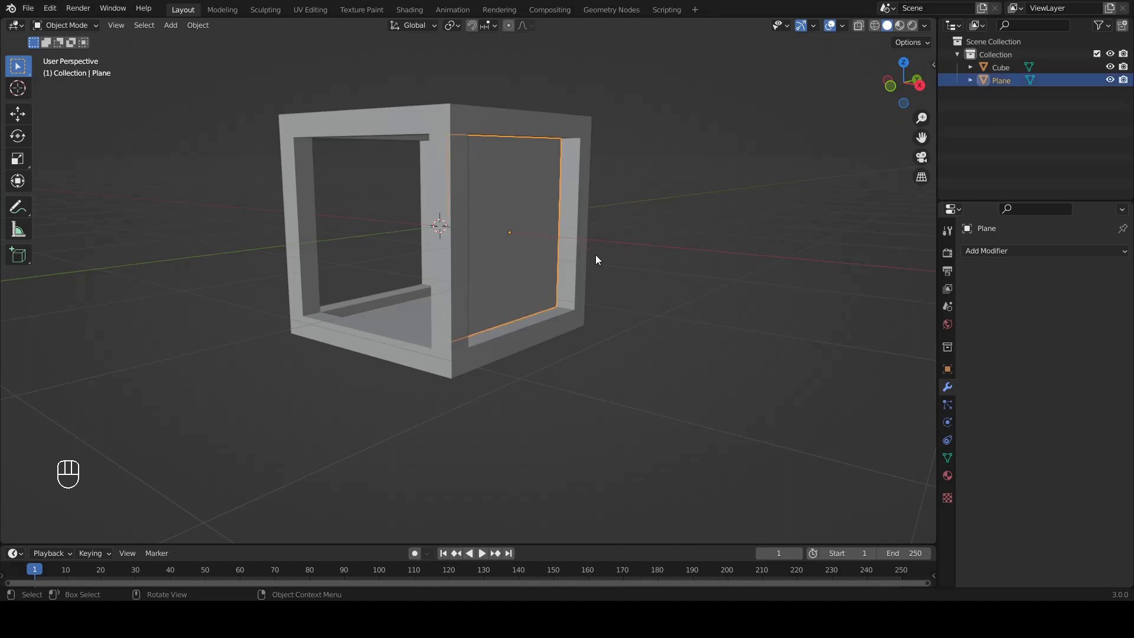
{"action": "key", "text": "ctrl+a"}
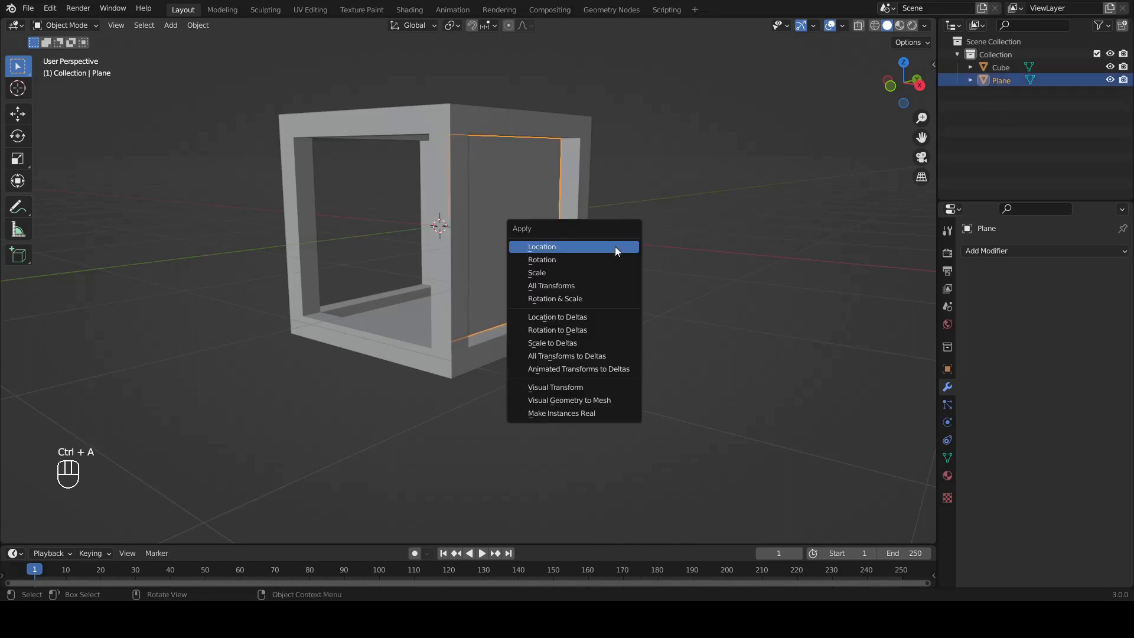
{"action": "left_click", "coordinate": [615, 247]}
{"action": "key", "text": "ctrl+a"}
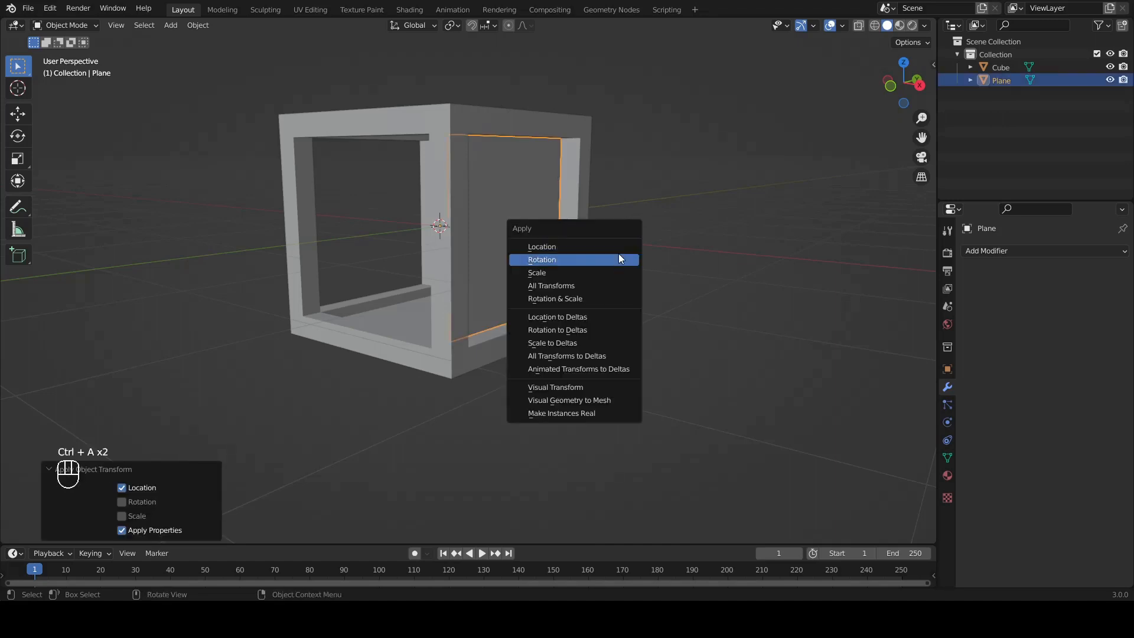
{"action": "left_click", "coordinate": [619, 254]}
{"action": "middle_click_drag", "start_coordinate": [669, 267], "coordinate": [617, 268]}
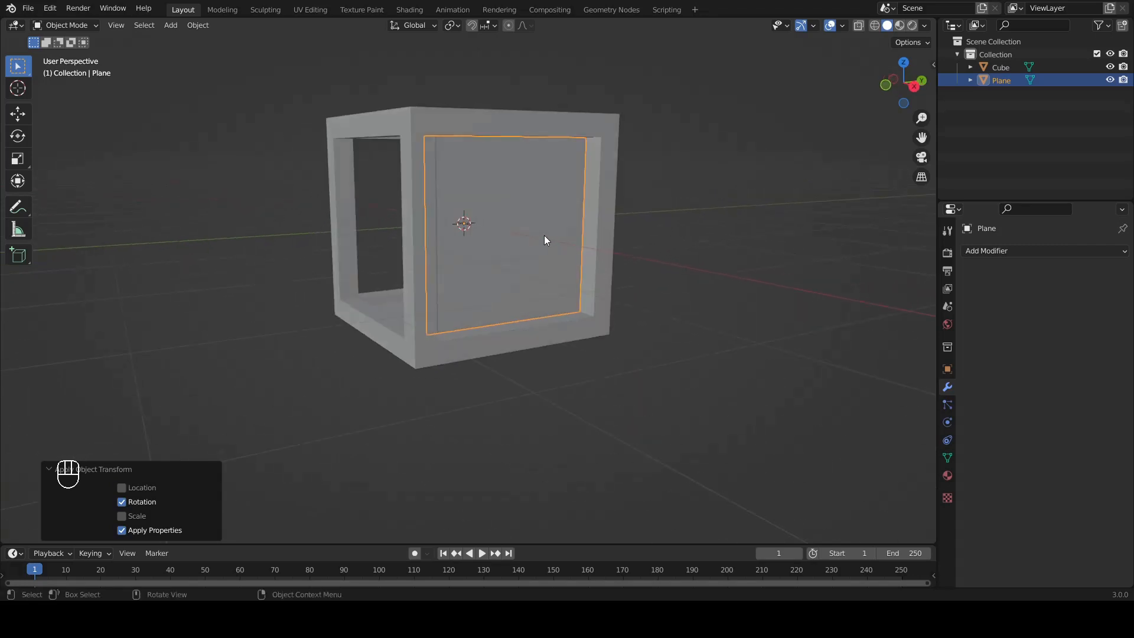
Step: Duplicate the side plane in place, rotate the copy -90° about global Z onto the adjacent opening, and deselect it
{"action": "key", "text": "shift+d"}
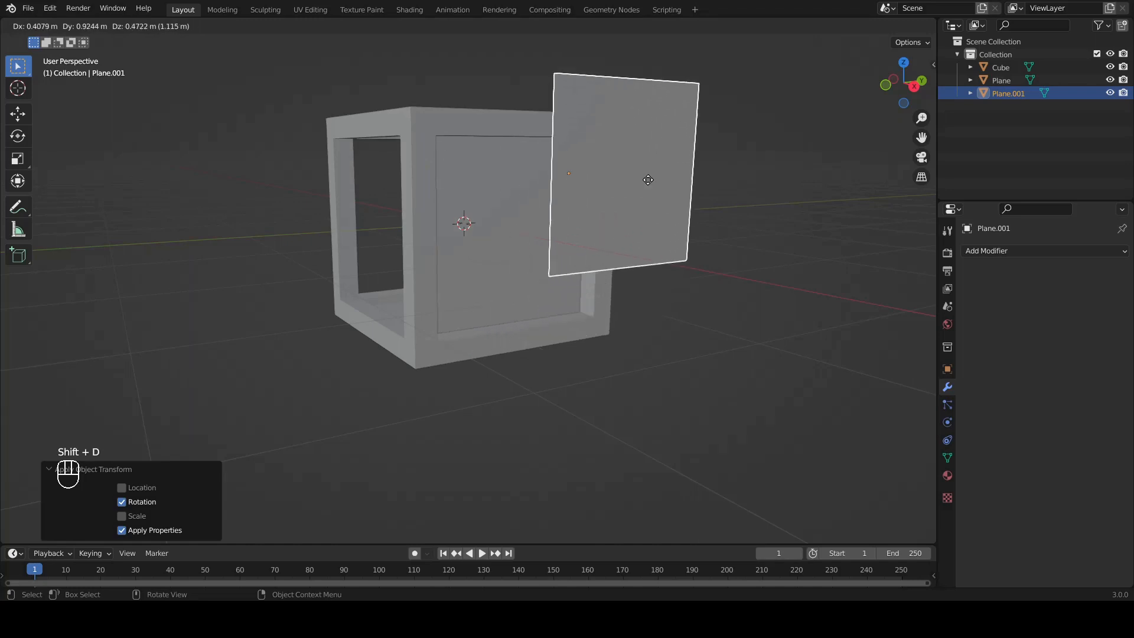
{"action": "right_click", "coordinate": [683, 196]}
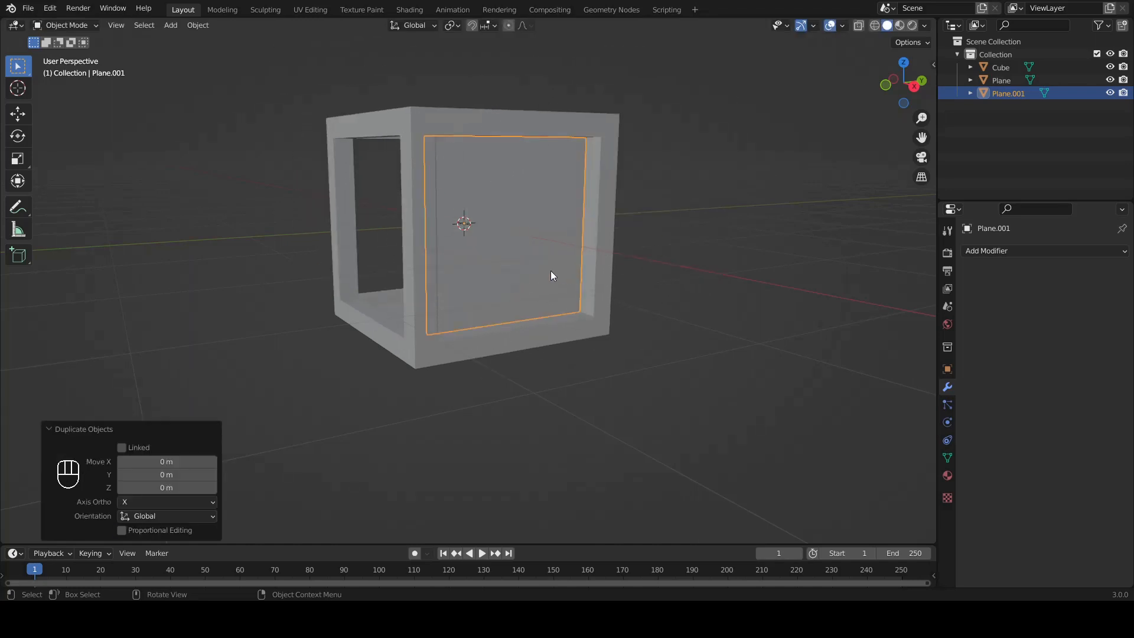
{"action": "middle_click_drag", "start_coordinate": [552, 375], "coordinate": [558, 310]}
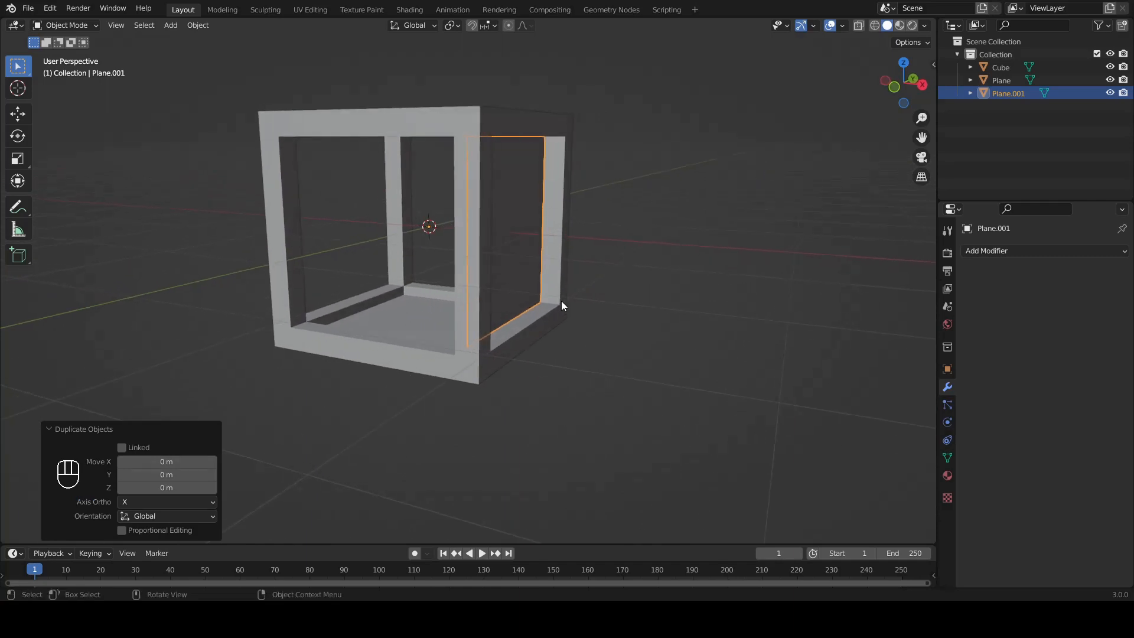
{"action": "key", "text": "r"}
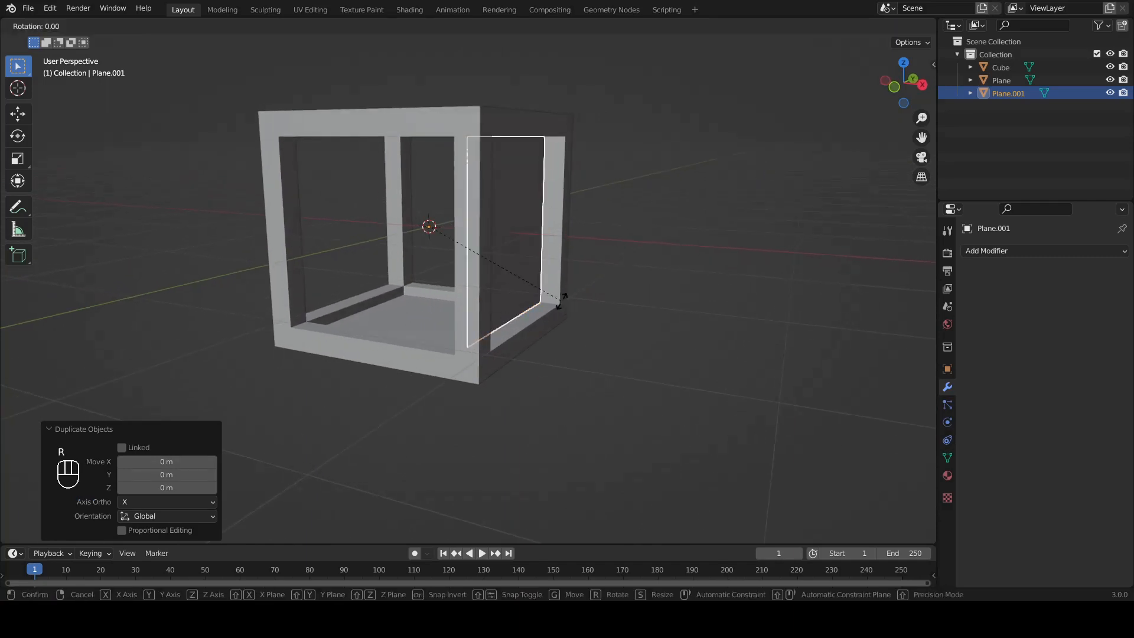
{"action": "key", "text": "z"}
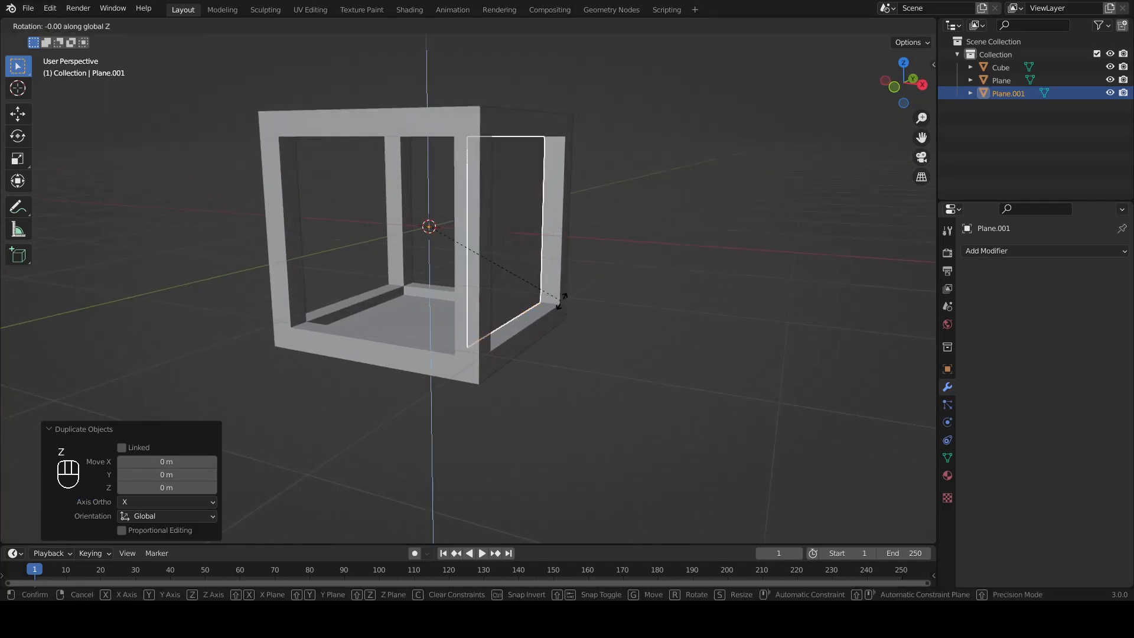
{"action": "key", "text": "ctrl"}
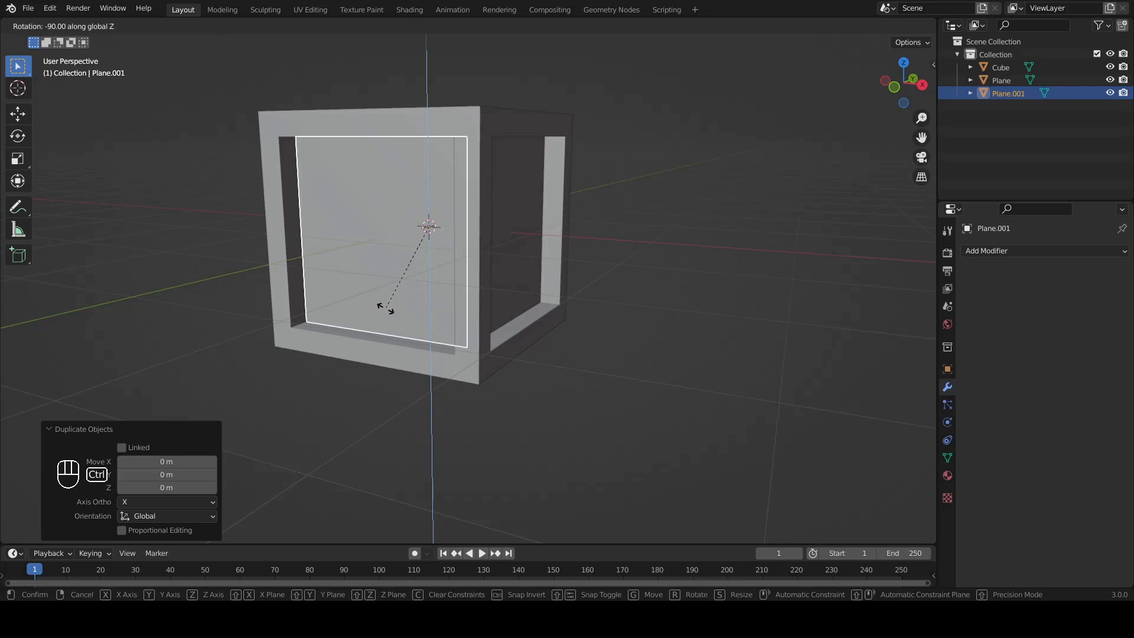
{"action": "left_click", "coordinate": [386, 309]}
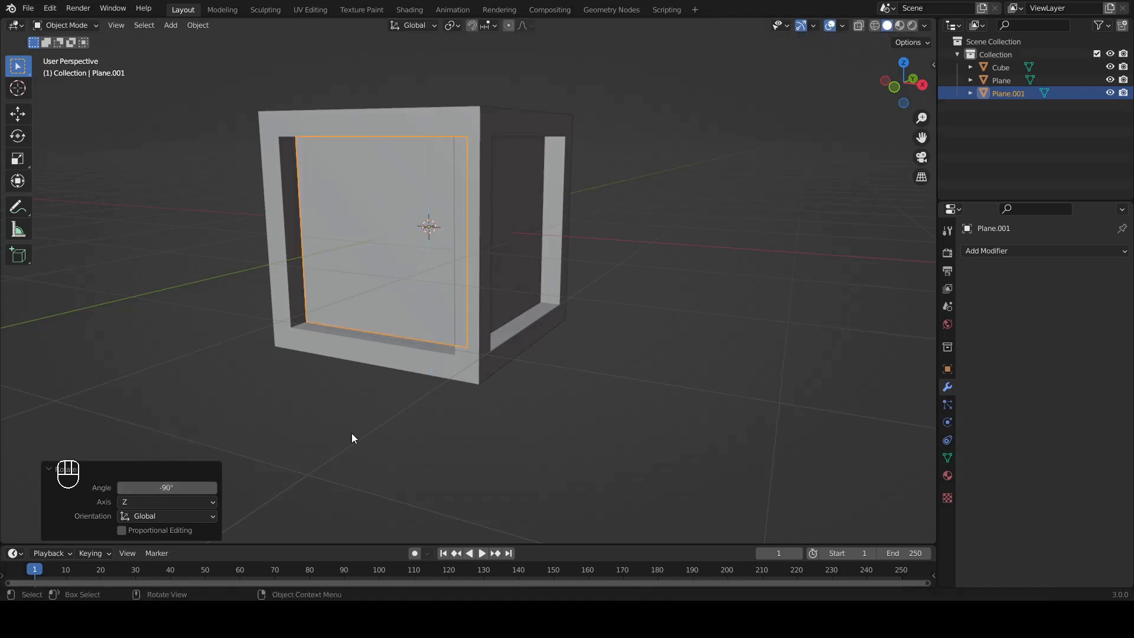
{"action": "left_click", "coordinate": [456, 427]}
Step: Add a Mirror modifier to the rotated duplicate plane to cover the opposite opening, and apply it
{"action": "middle_click_drag", "start_coordinate": [364, 271], "coordinate": [477, 276]}
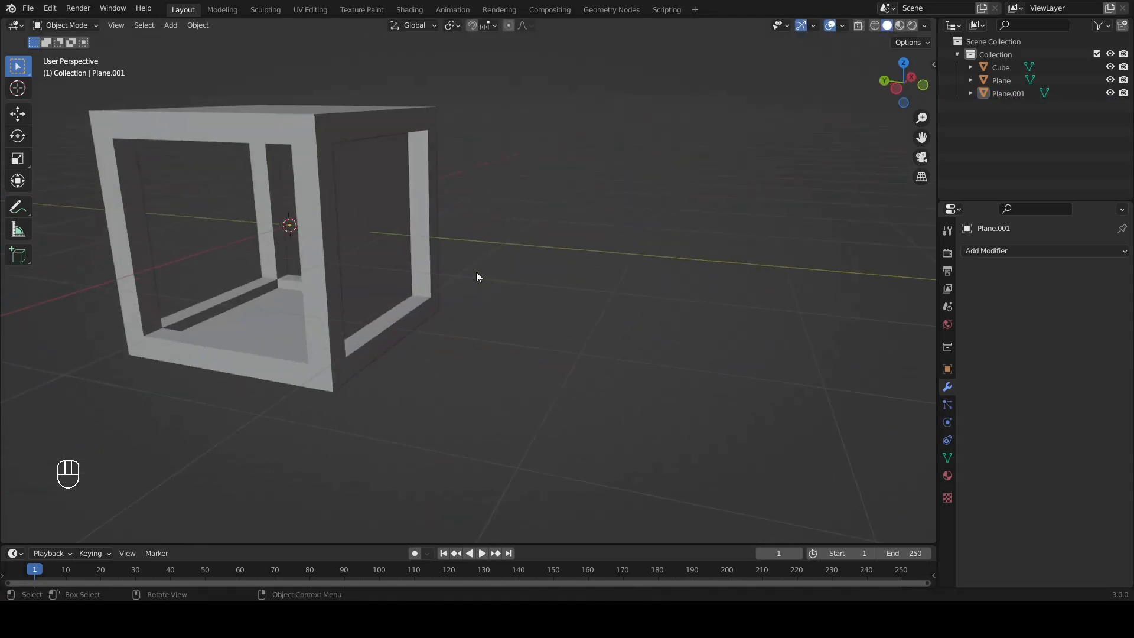
{"action": "middle_click_drag", "start_coordinate": [373, 262], "coordinate": [357, 213]}
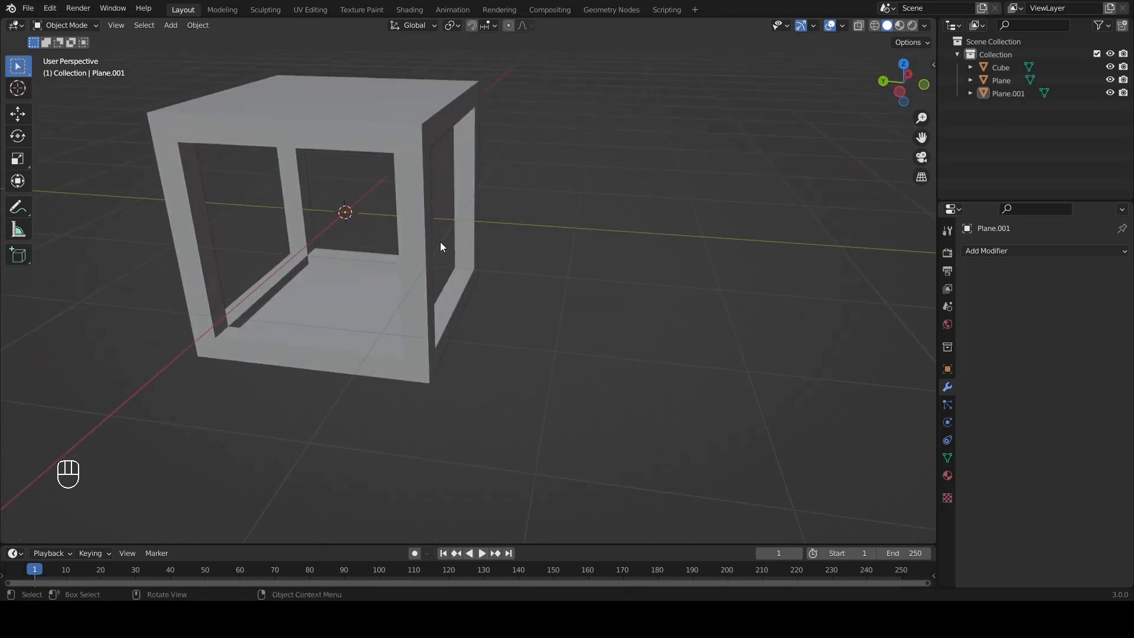
{"action": "middle_click_drag", "start_coordinate": [441, 243], "coordinate": [679, 336]}
{"action": "left_click", "coordinate": [369, 169]}
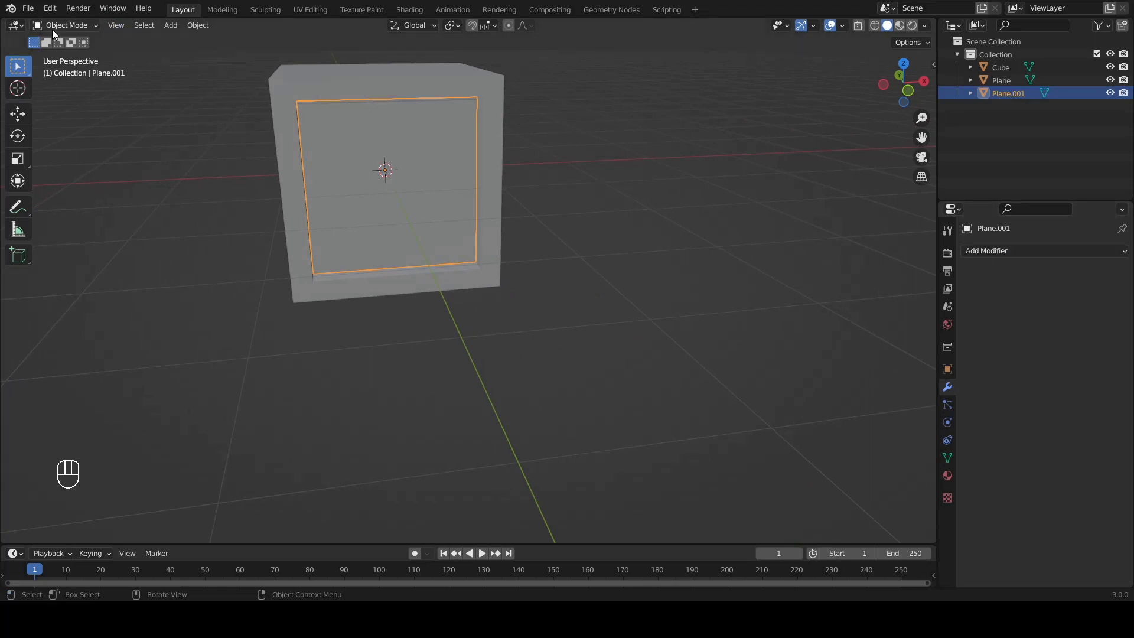
{"action": "left_click", "coordinate": [1042, 252]}
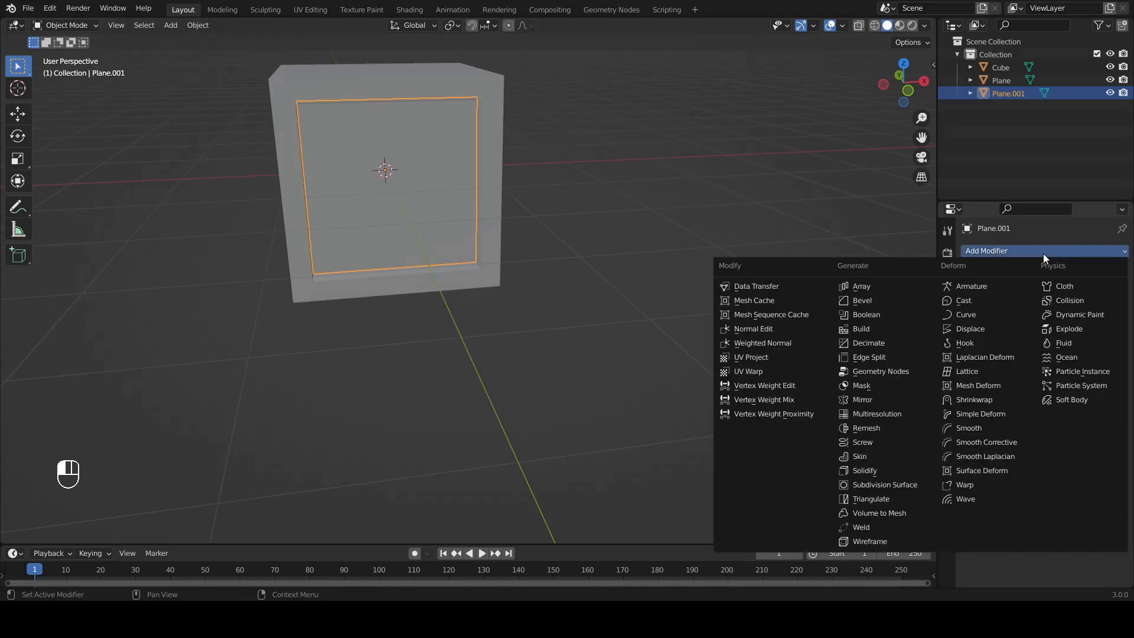
{"action": "left_click", "coordinate": [869, 399]}
{"action": "middle_click_drag", "start_coordinate": [328, 317], "coordinate": [801, 297]}
{"action": "left_click", "coordinate": [1090, 271]}
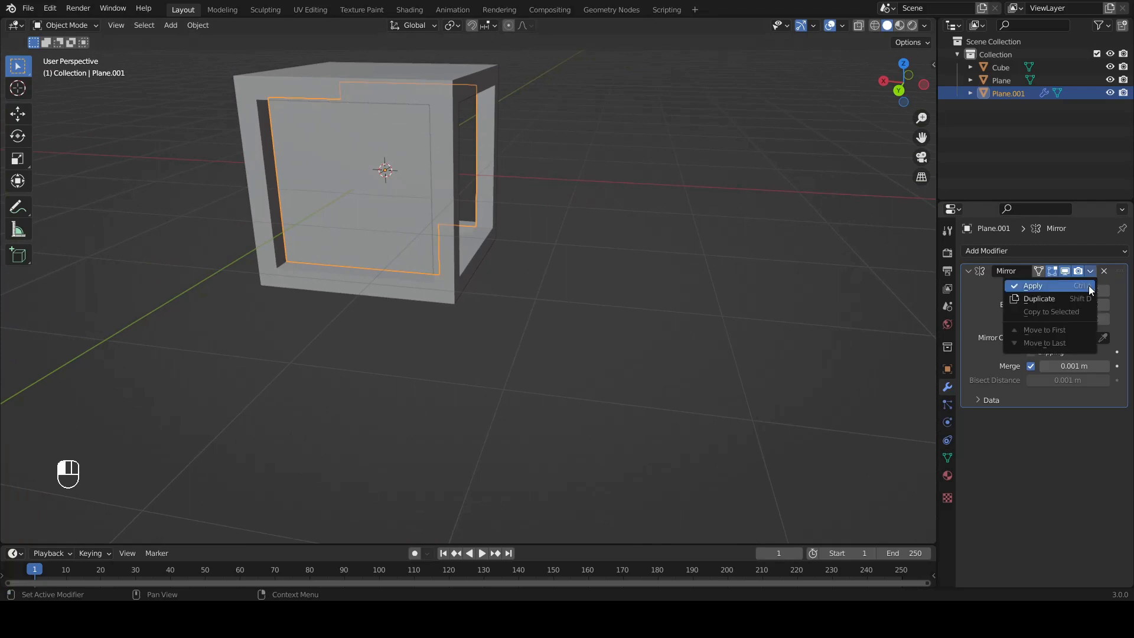
{"action": "left_click", "coordinate": [1089, 285]}
Step: Add a Mirror modifier to the original side plane
{"action": "middle_click_drag", "start_coordinate": [509, 341], "coordinate": [536, 321]}
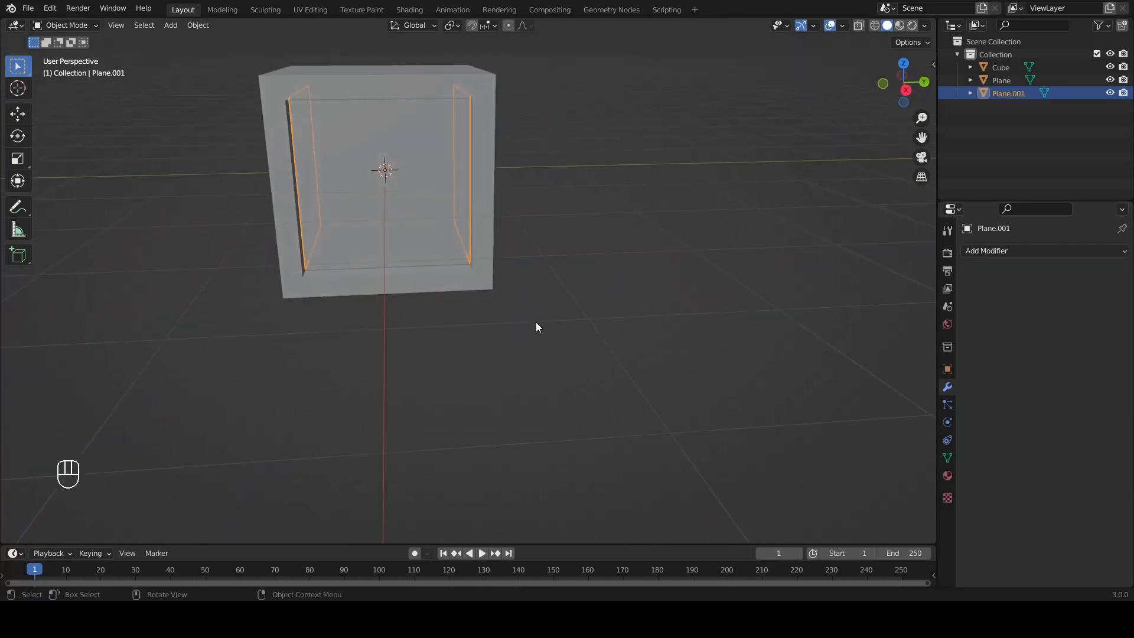
{"action": "left_click", "coordinate": [399, 164]}
{"action": "middle_click_drag", "start_coordinate": [398, 160], "coordinate": [449, 189]}
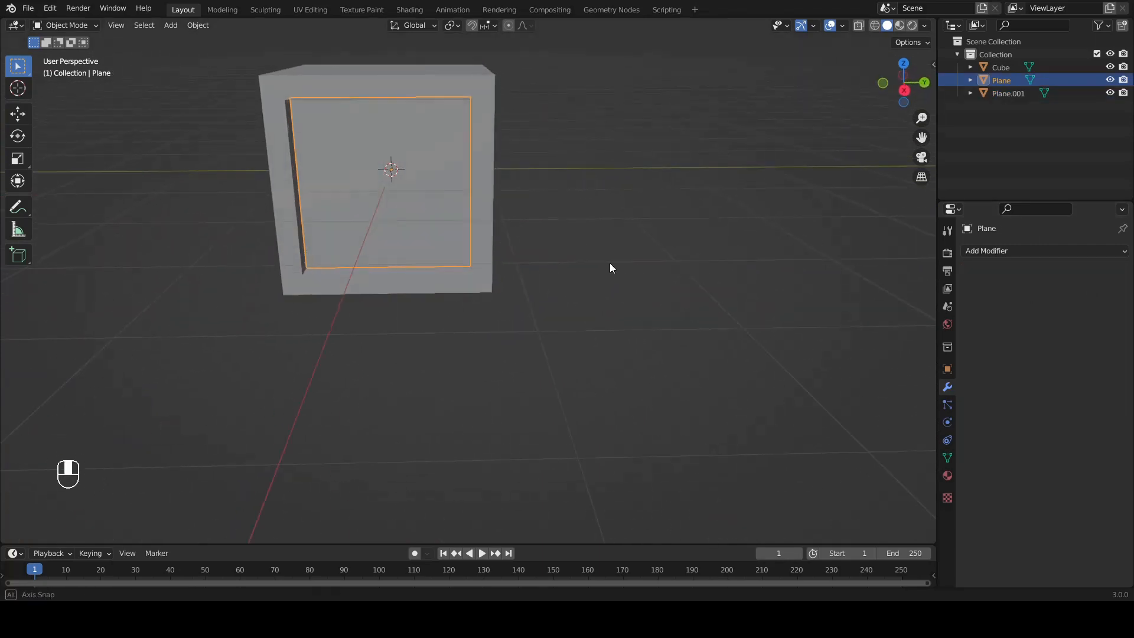
{"action": "left_click", "coordinate": [974, 251]}
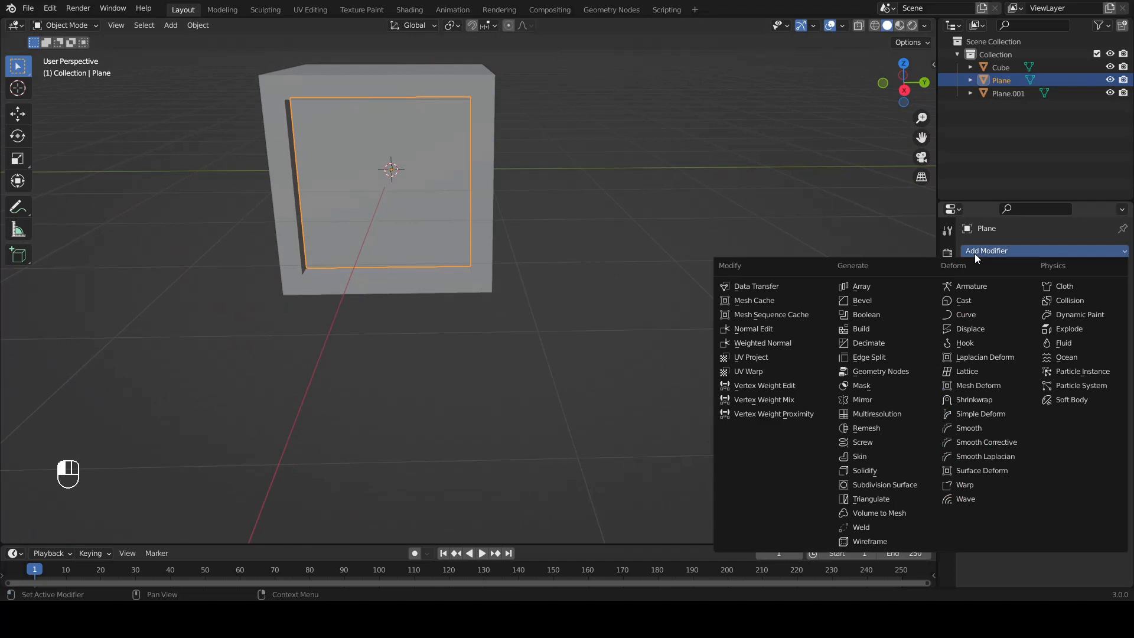
{"action": "left_click", "coordinate": [868, 399]}
{"action": "middle_click_drag", "start_coordinate": [655, 348], "coordinate": [562, 337]}
Step: Try mirroring the original side plane across Y only, and set the mirror axis back to X
{"action": "left_click", "coordinate": [1067, 290]}
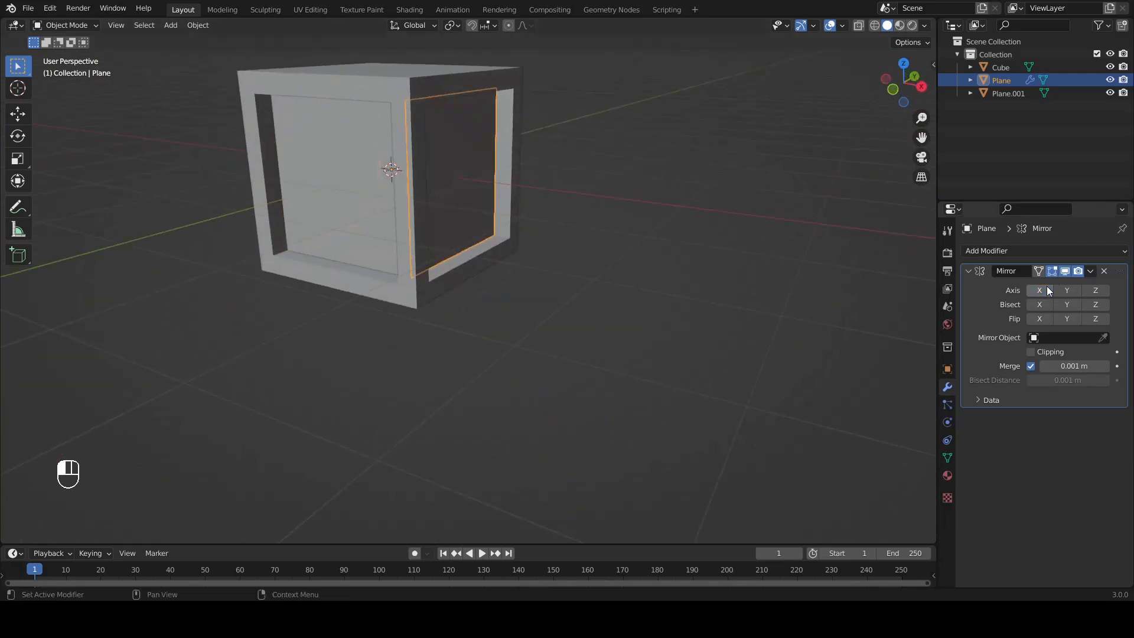
{"action": "middle_click_drag", "start_coordinate": [649, 289], "coordinate": [544, 291]}
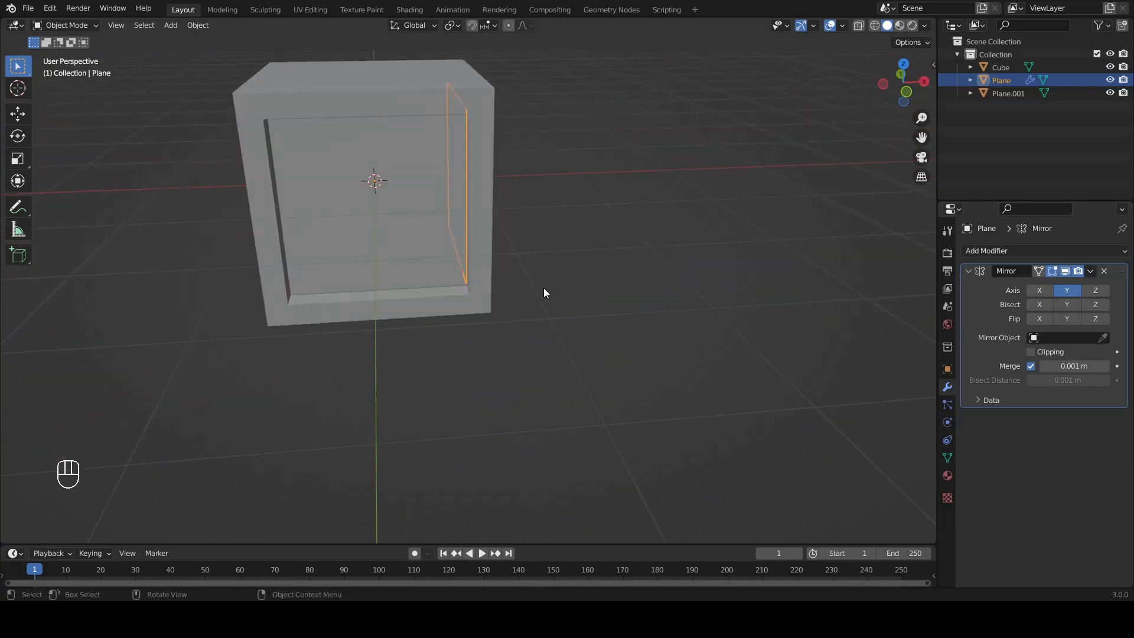
{"action": "left_click", "coordinate": [1039, 290]}
{"action": "middle_click_drag", "start_coordinate": [437, 315], "coordinate": [585, 298]}
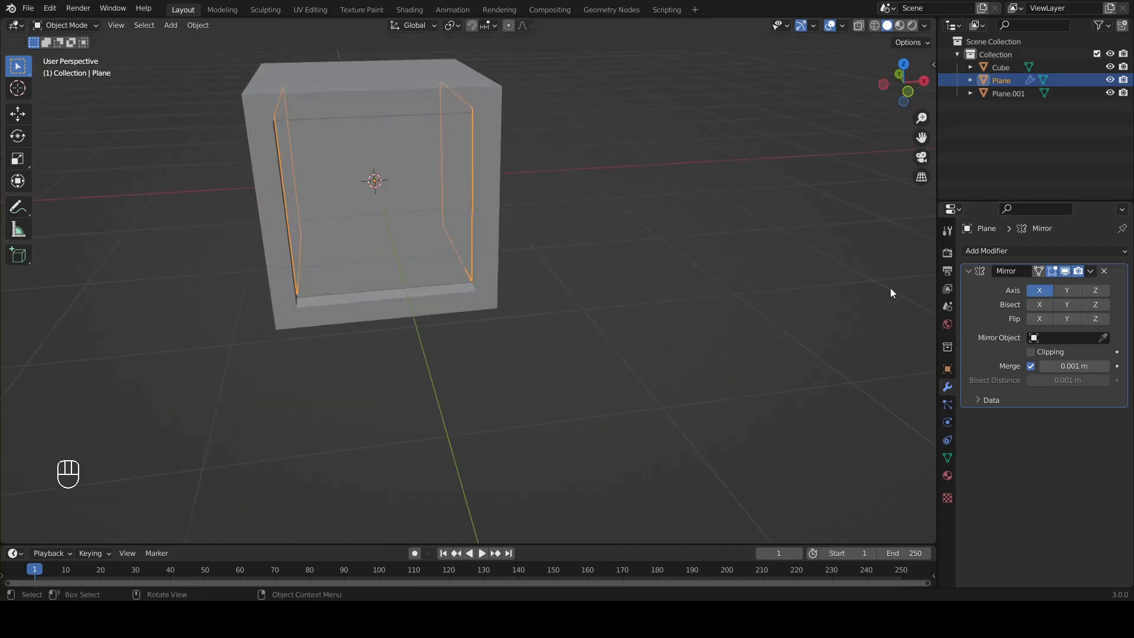
Step: Apply the original side plane's Mirror modifier and deselect the plane
{"action": "left_click", "coordinate": [1087, 272]}
{"action": "left_click", "coordinate": [1082, 282]}
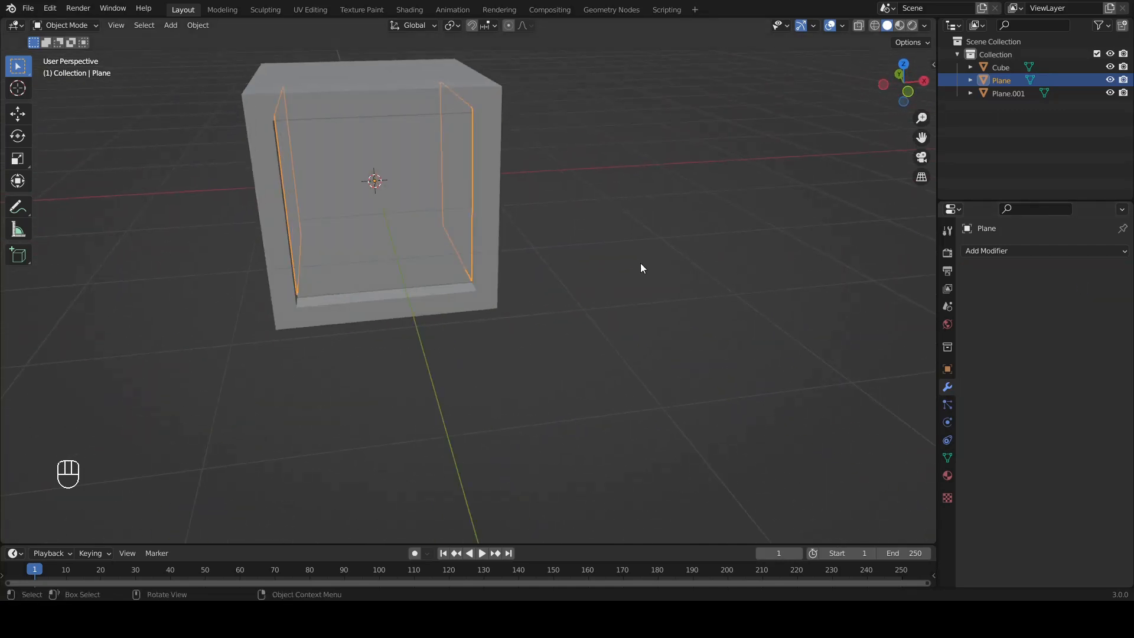
{"action": "left_click", "coordinate": [608, 281]}
{"action": "middle_click_drag", "start_coordinate": [608, 281], "coordinate": [478, 278]}
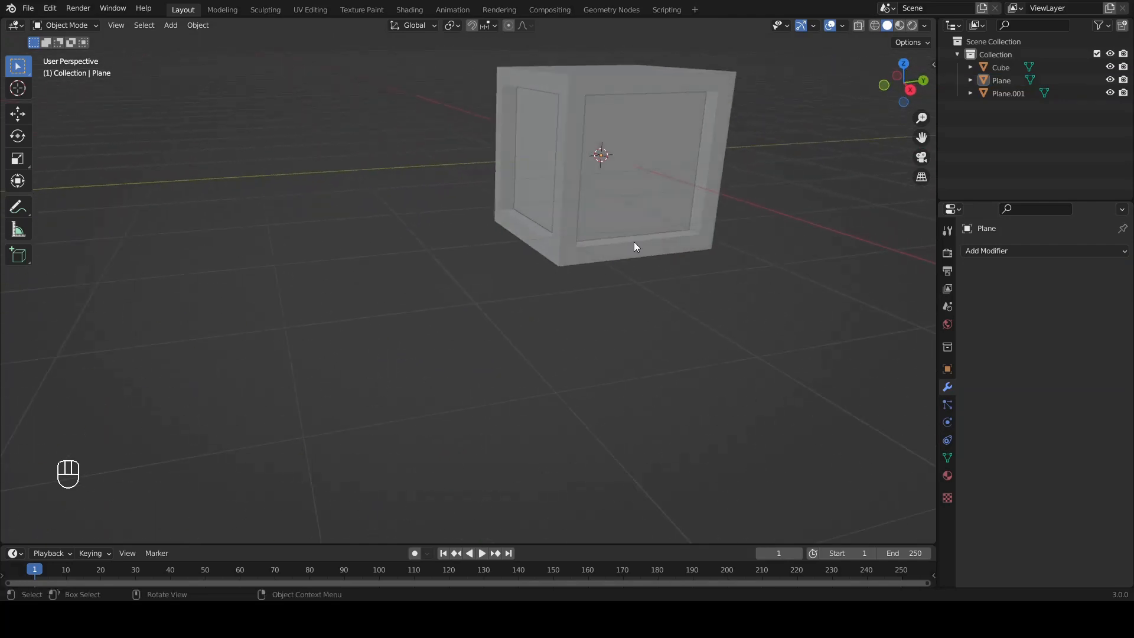
Step: Select the cube frame and both window plane objects and join them into a single object
{"action": "middle_click_drag", "start_coordinate": [634, 243], "coordinate": [484, 285]}
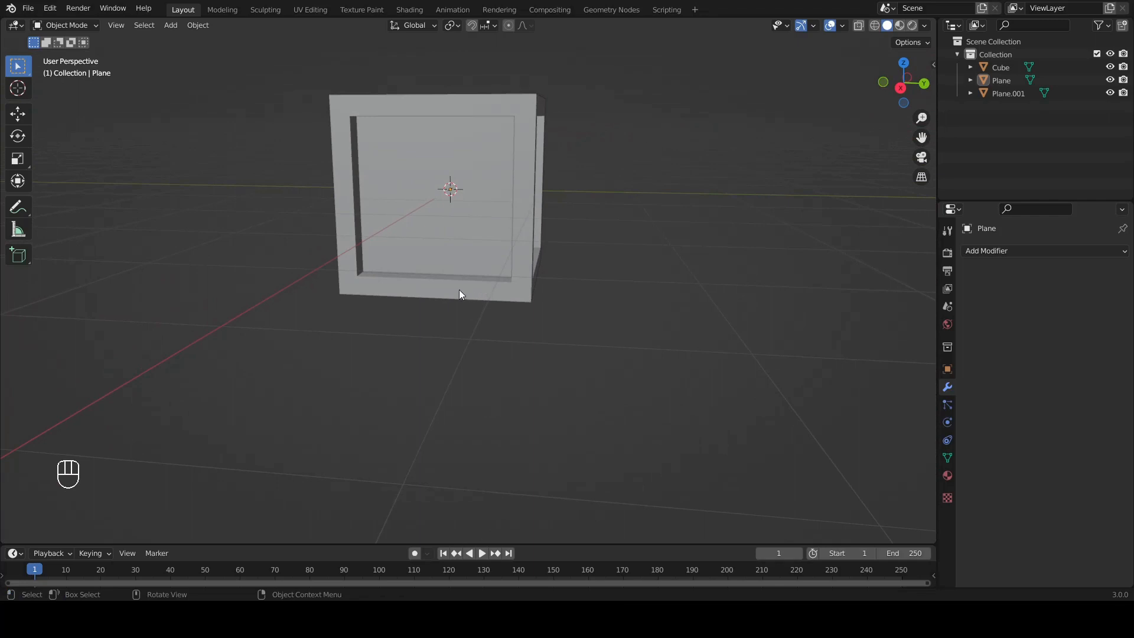
{"action": "middle_click_drag", "start_coordinate": [432, 212], "coordinate": [537, 221]}
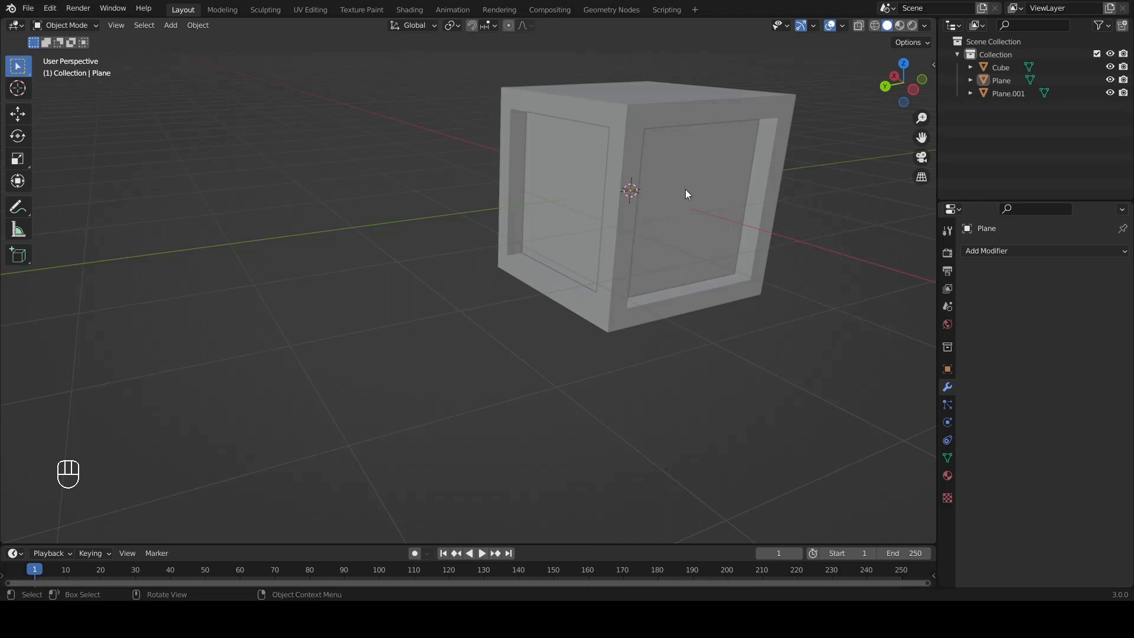
{"action": "middle_click_drag", "start_coordinate": [685, 193], "coordinate": [598, 209], "text": "shift"}
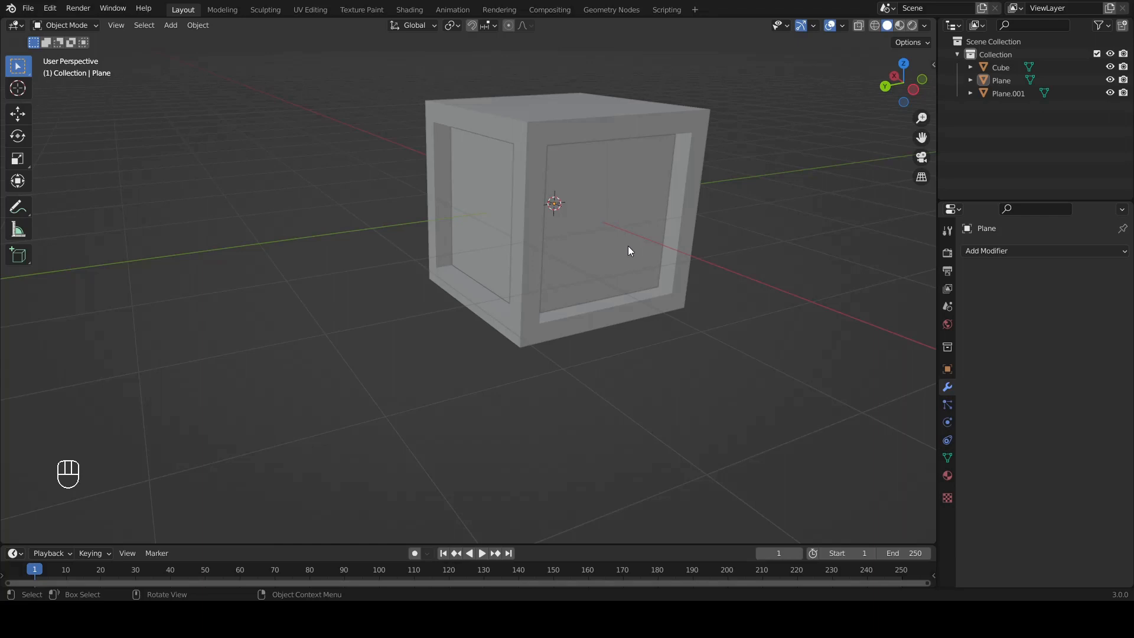
{"action": "key", "text": "a"}
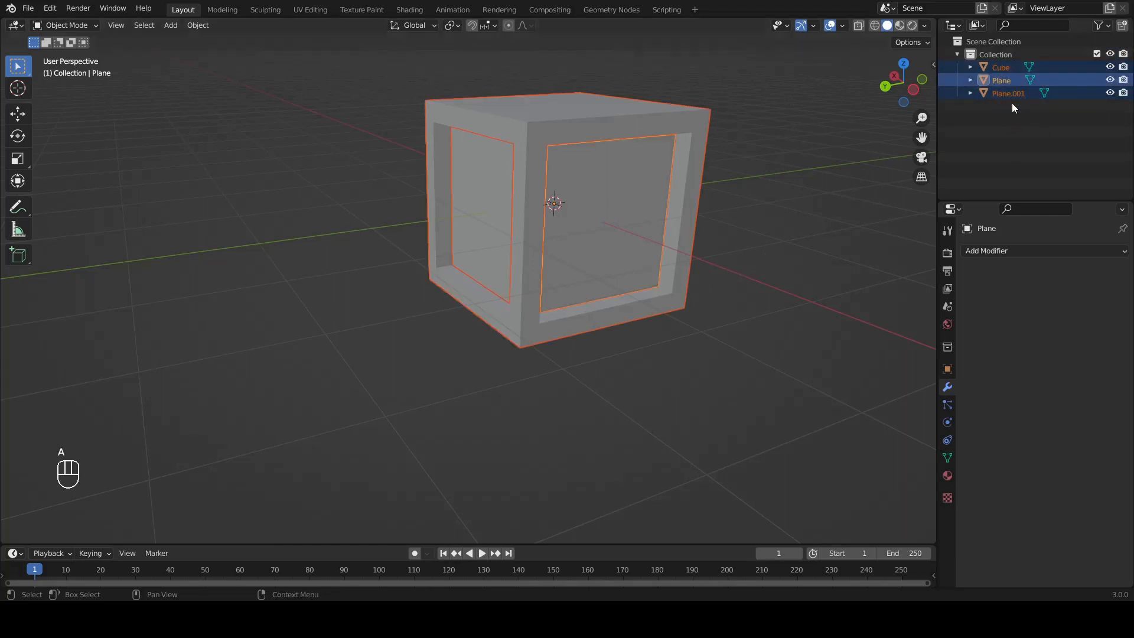
{"action": "left_click", "coordinate": [199, 26]}
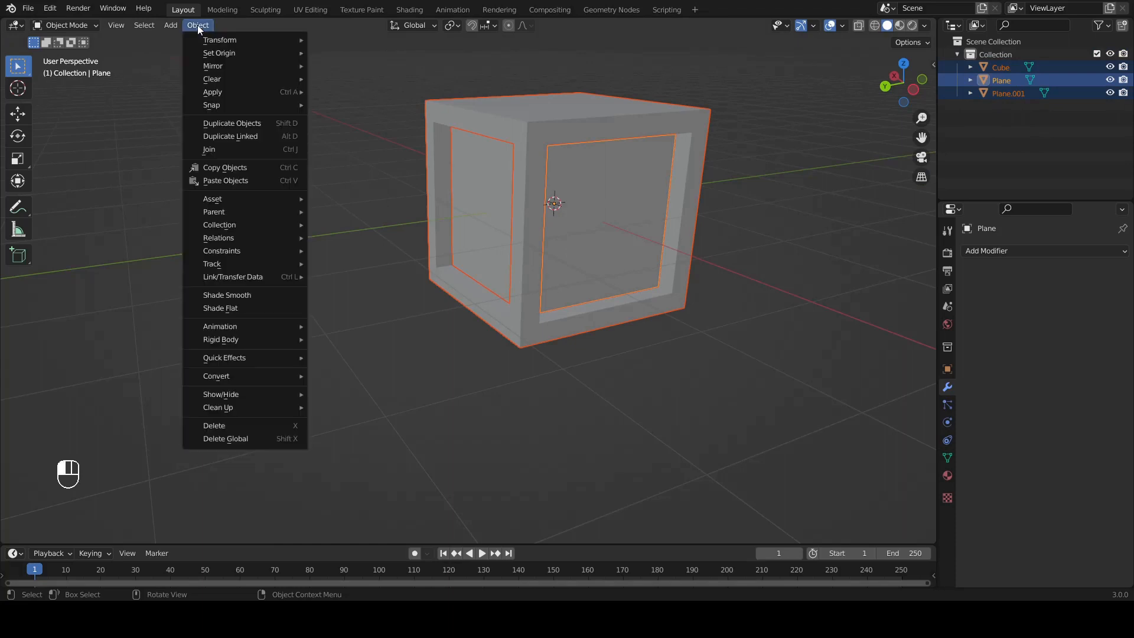
{"action": "left_click", "coordinate": [235, 147]}
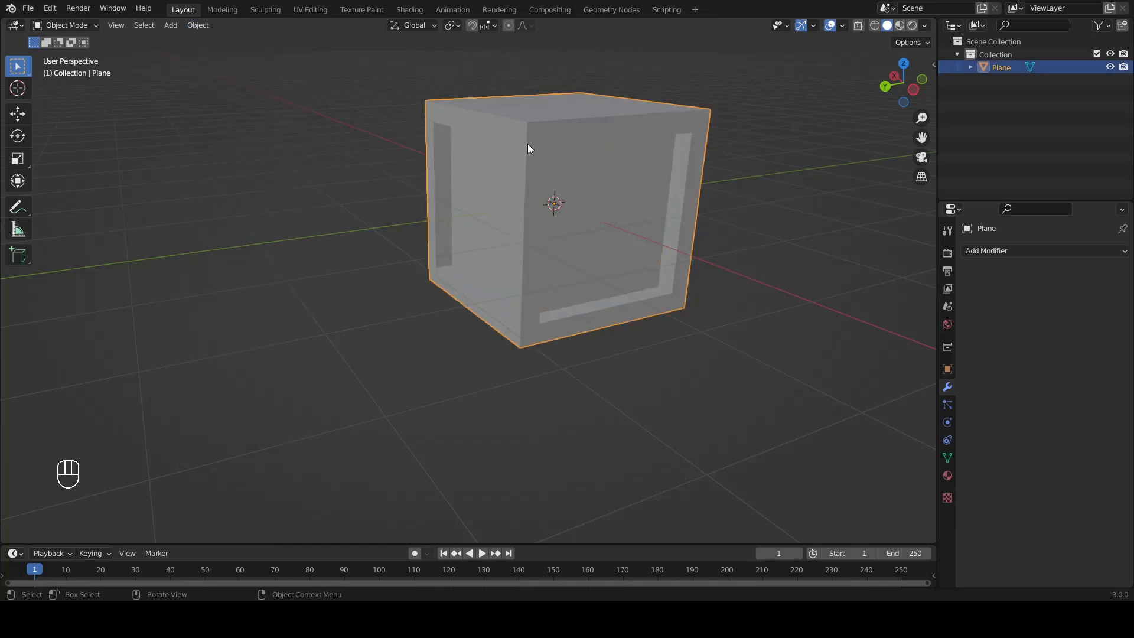
{"action": "key", "text": "g"}
{"action": "right_click", "coordinate": [646, 296]}
{"action": "middle_click_drag", "start_coordinate": [536, 281], "coordinate": [616, 260]}
{"action": "middle_click_drag", "start_coordinate": [467, 229], "coordinate": [525, 236]}
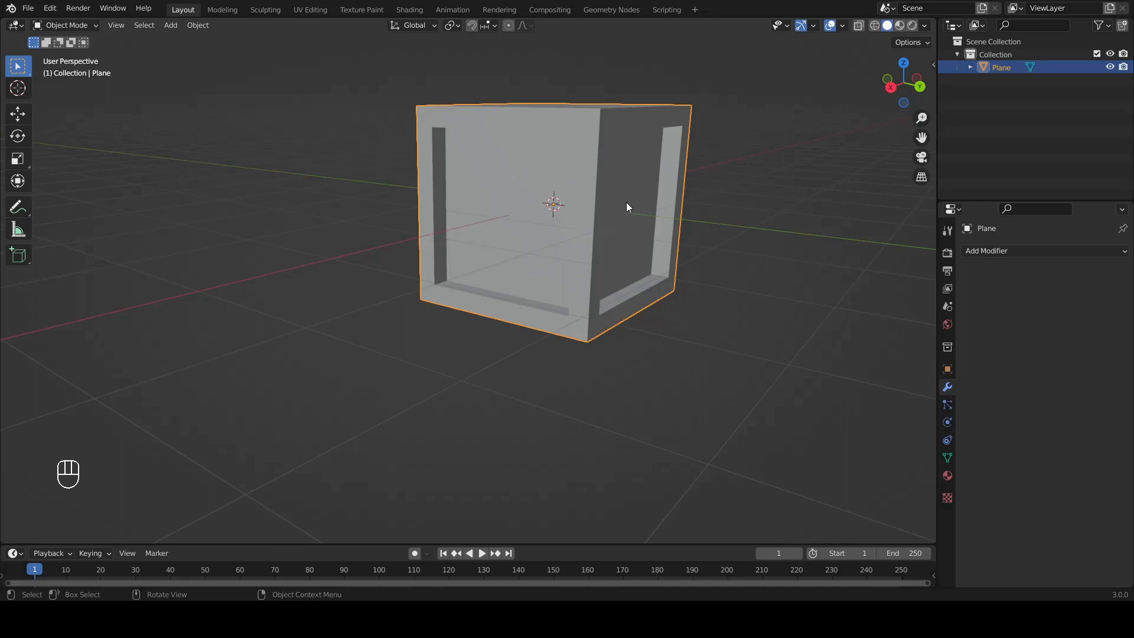
{"action": "middle_click_drag", "start_coordinate": [602, 226], "coordinate": [556, 268]}
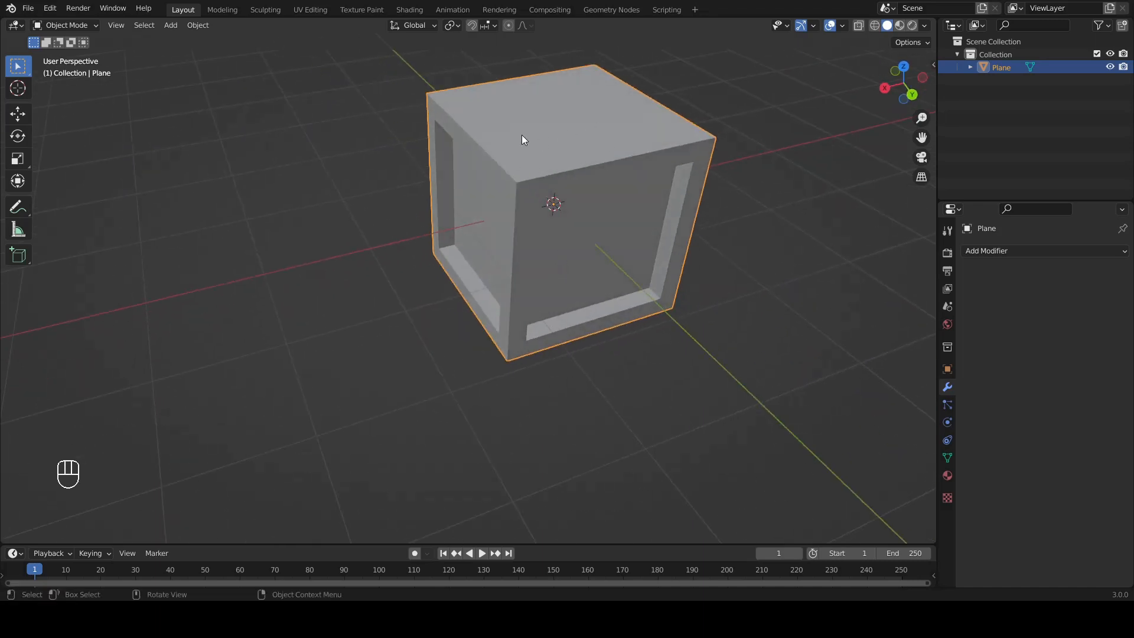
{"action": "middle_click_drag", "start_coordinate": [776, 388], "coordinate": [731, 317]}
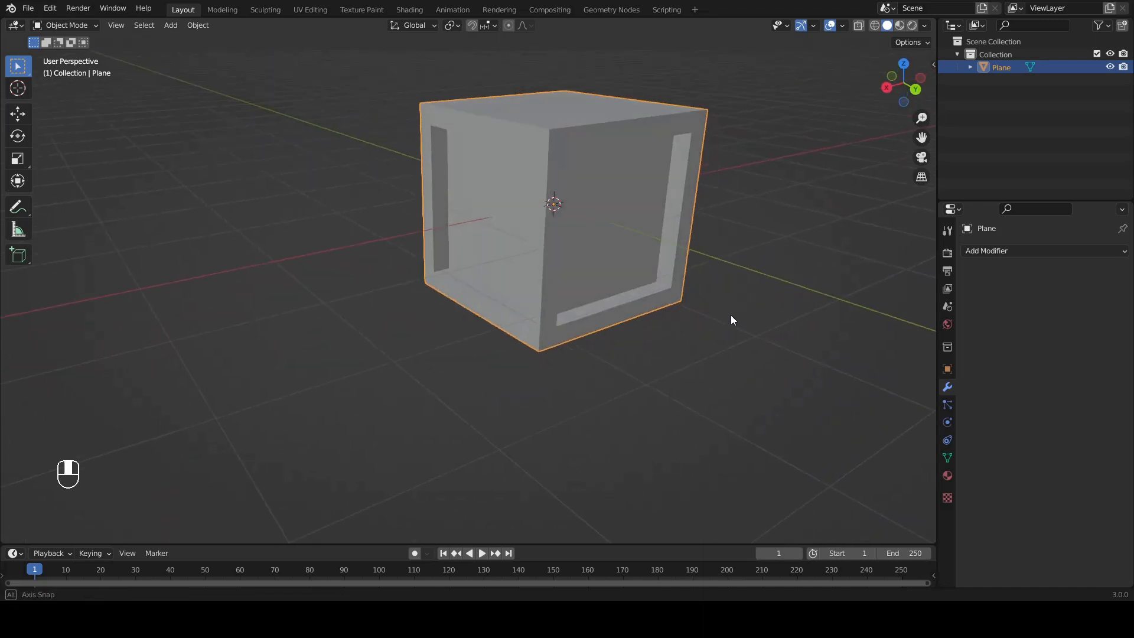
Step: Enter Edit Mode on the joined box, select all of its geometry, and create a material named Frame
{"action": "key", "text": "Tab"}
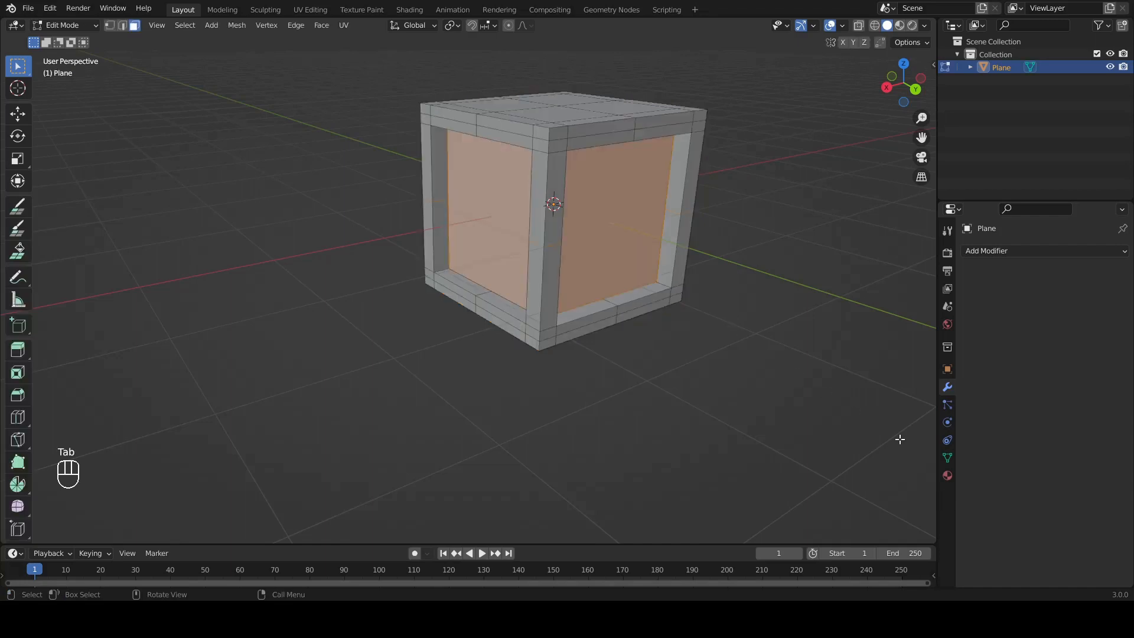
{"action": "left_click", "coordinate": [947, 476]}
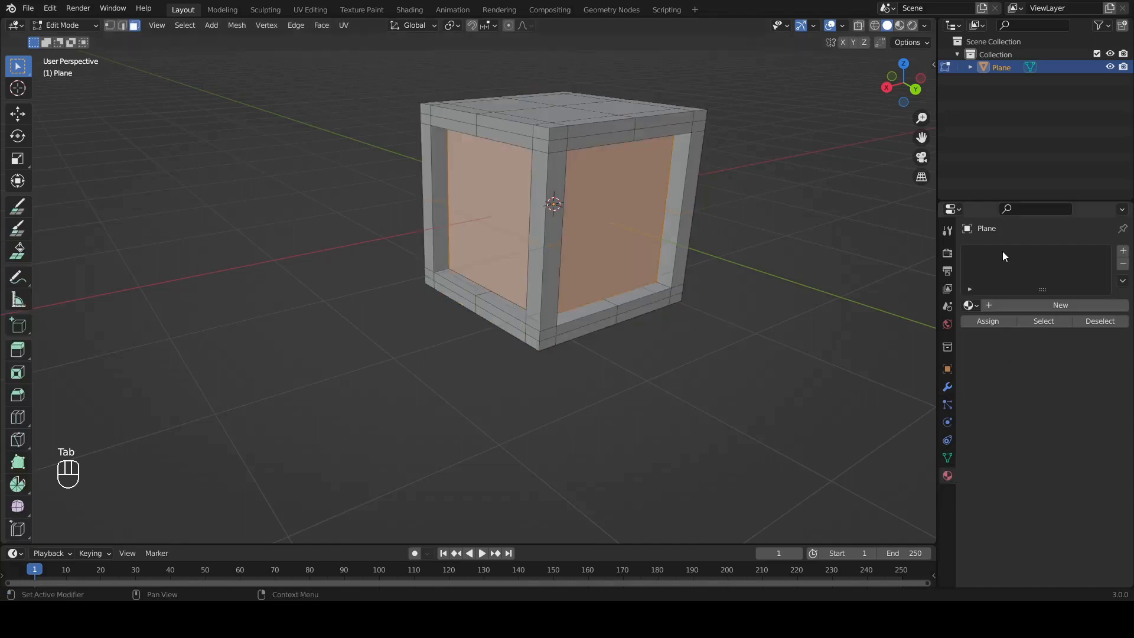
{"action": "left_click", "coordinate": [684, 352]}
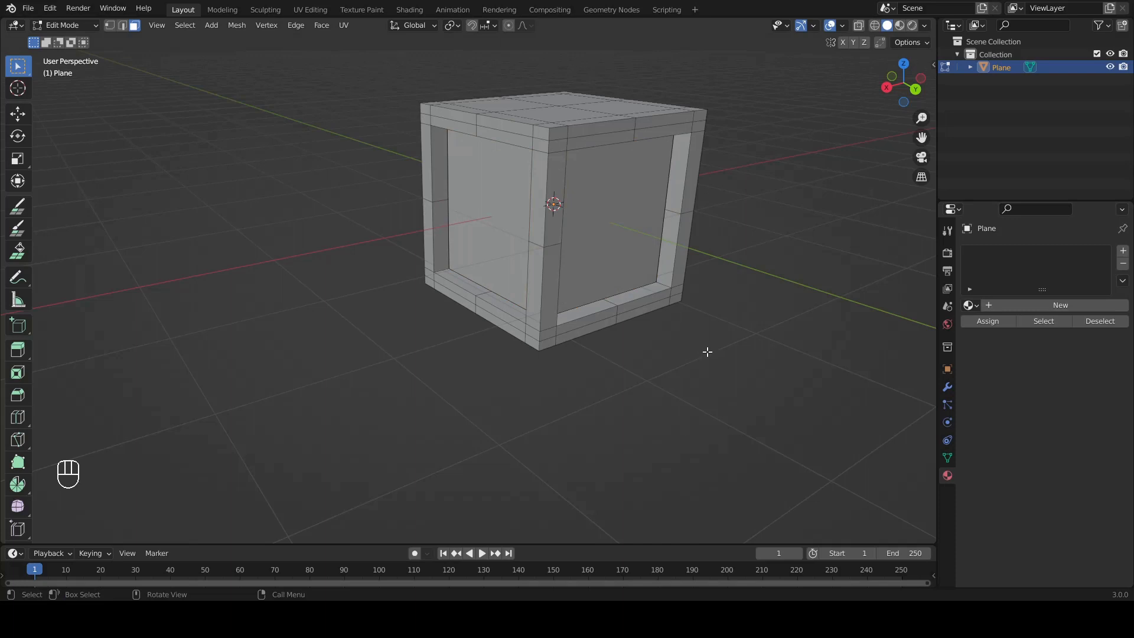
{"action": "mouse_move", "coordinate": [671, 312]}
{"action": "middle_mouse_down", "text": "ctrl"}
{"action": "mouse_move", "coordinate": [632, 309]}
{"action": "mouse_move", "coordinate": [663, 310]}
{"action": "middle_mouse_up", "text": "ctrl"}
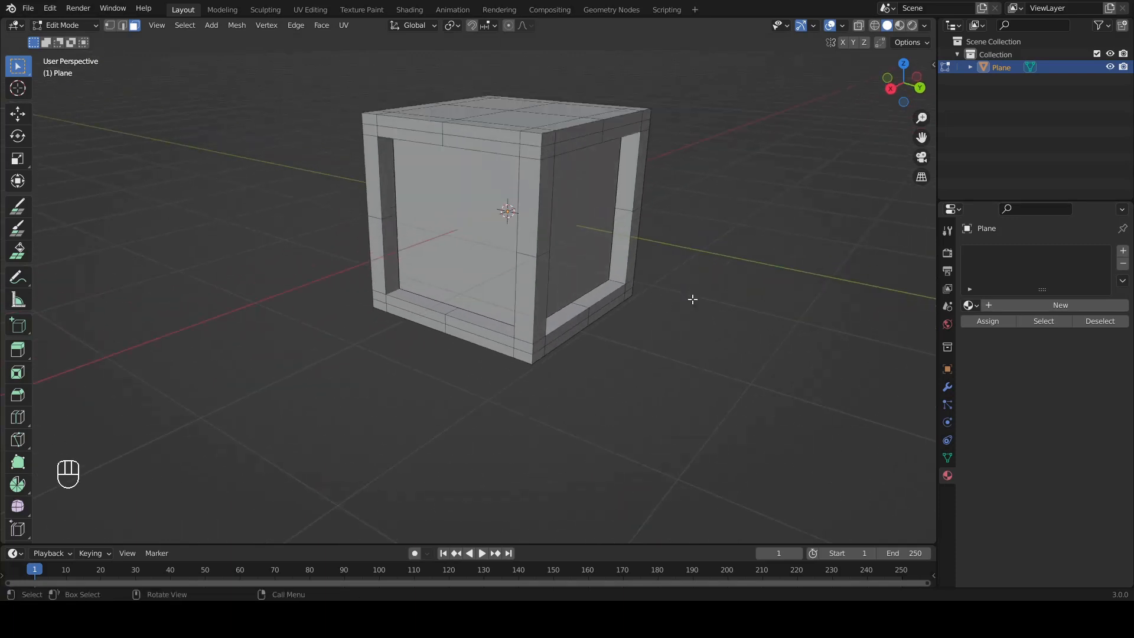
{"action": "key", "text": "a"}
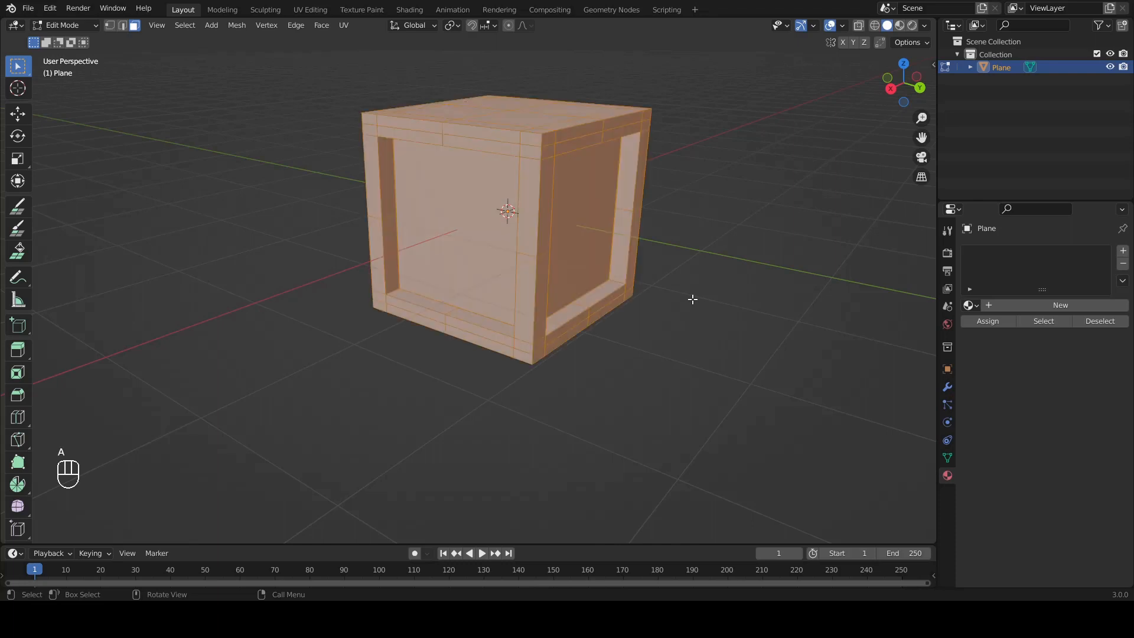
{"action": "left_click", "coordinate": [993, 307]}
{"action": "left_click", "coordinate": [1001, 305]}
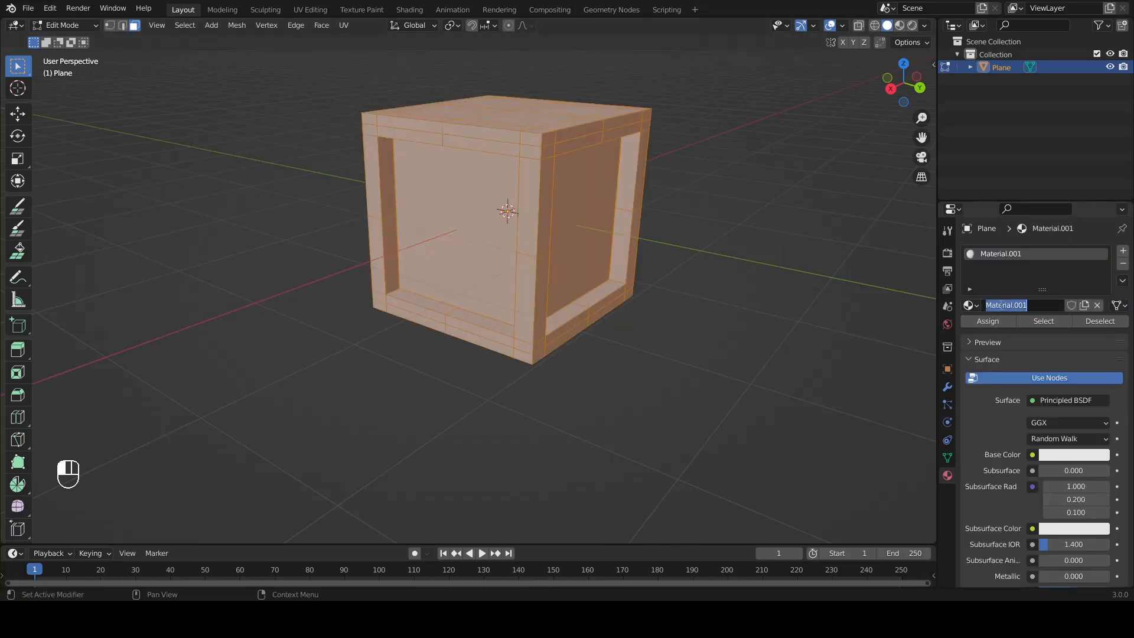
{"action": "type", "text": "Frame"}
{"action": "key", "text": "Return"}
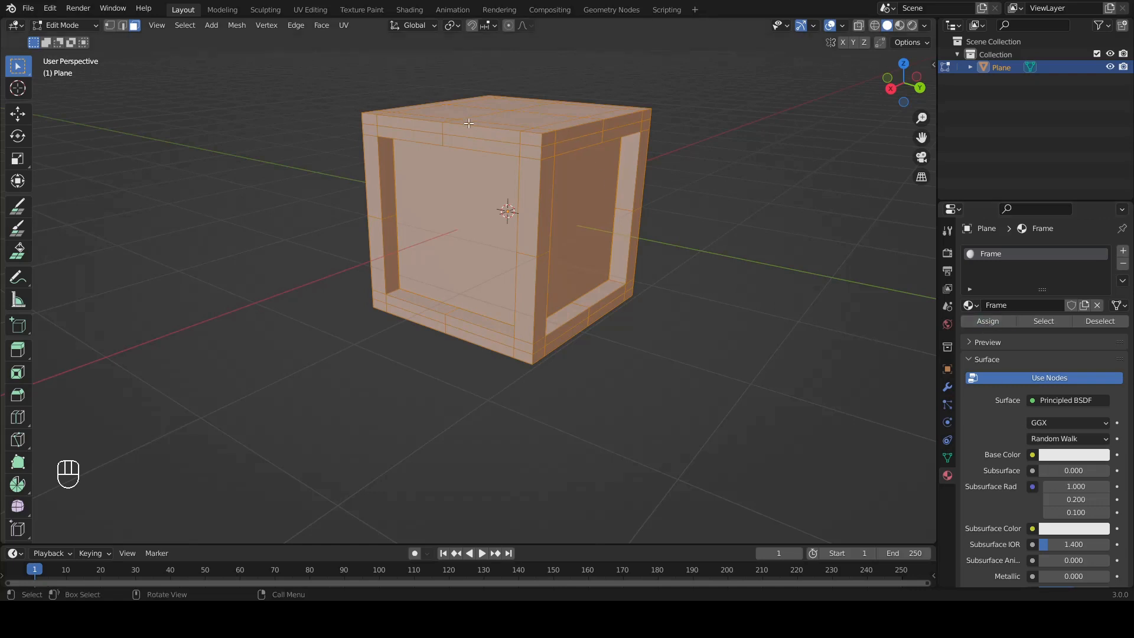
Step: Select one window pane's face, add a second material named Window1, and assign it to that face
{"action": "left_click", "coordinate": [724, 193]}
{"action": "middle_click_drag", "start_coordinate": [724, 194], "coordinate": [647, 258]}
{"action": "middle_click_drag", "start_coordinate": [568, 184], "coordinate": [806, 301]}
{"action": "left_click", "coordinate": [476, 170]}
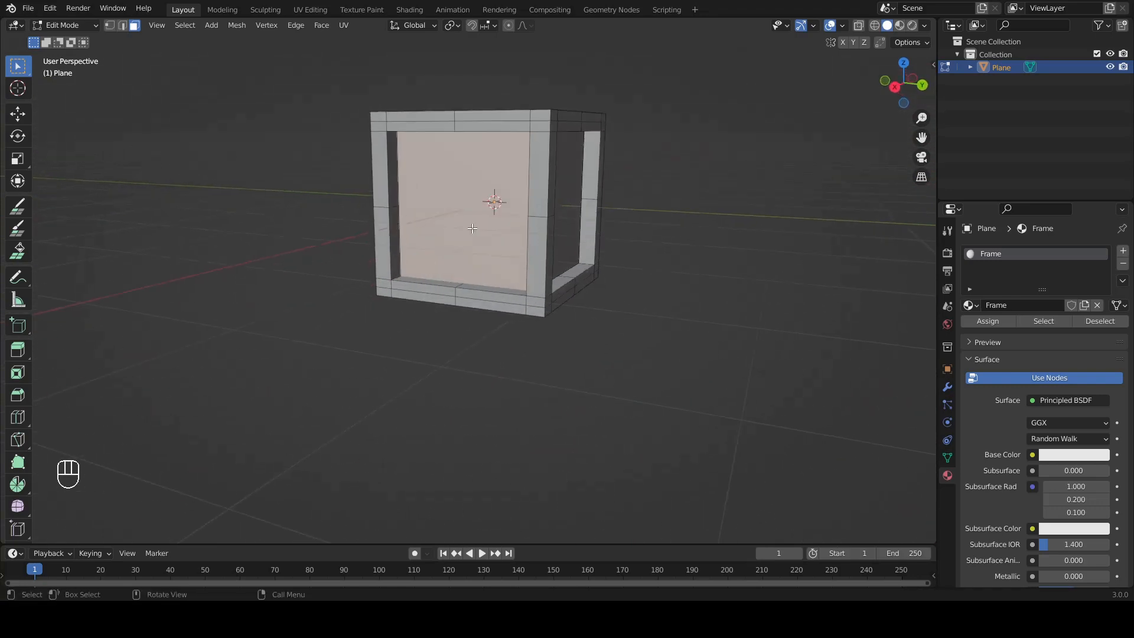
{"action": "left_click", "coordinate": [1122, 252]}
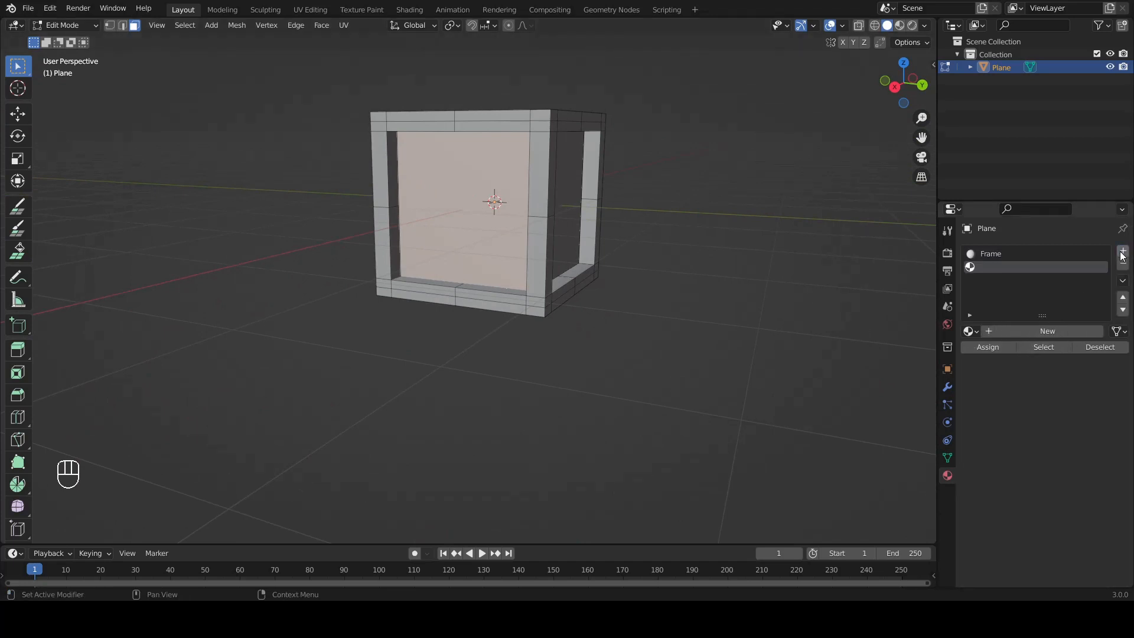
{"action": "left_click", "coordinate": [1005, 330]}
{"action": "left_click", "coordinate": [1013, 329]}
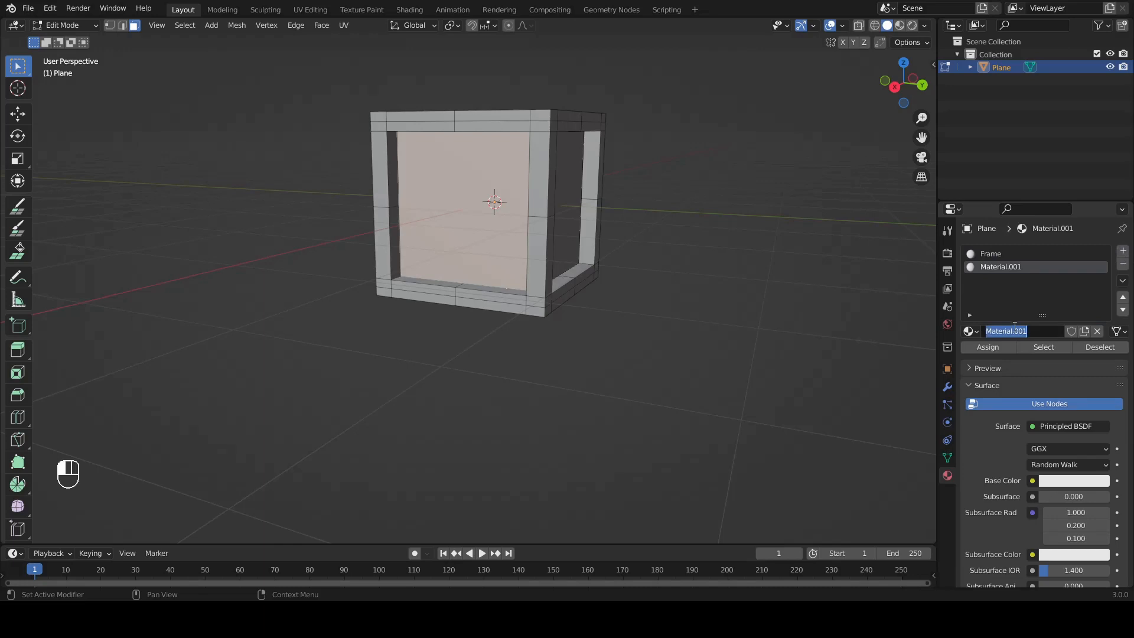
{"action": "type", "text": "Window1"}
{"action": "key", "text": "Return"}
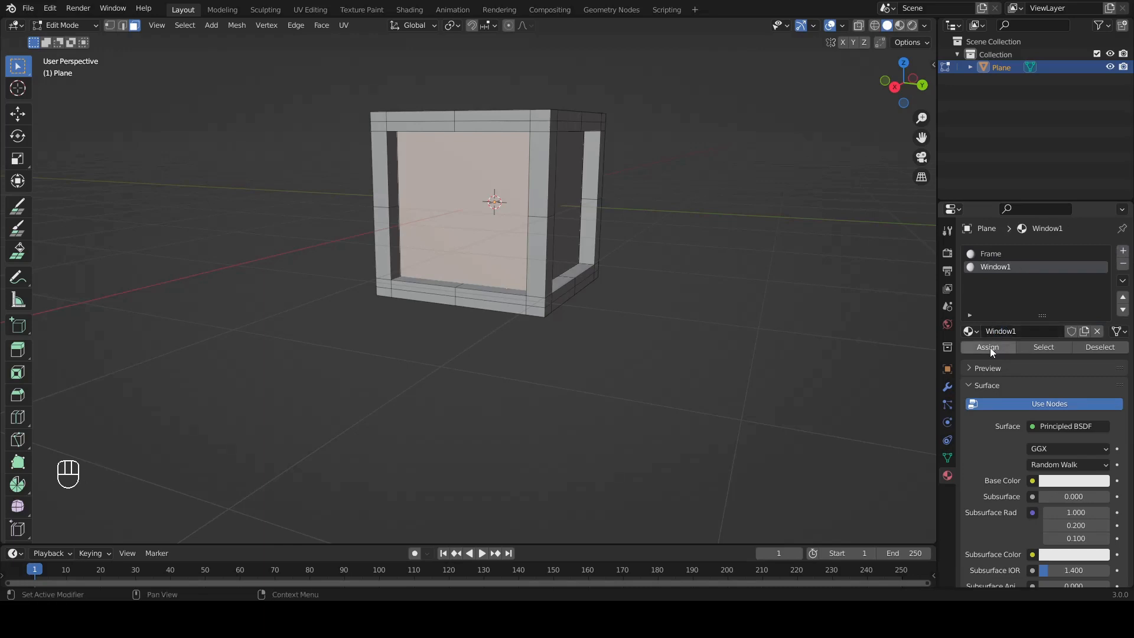
Step: Set Window1's base color to red and switch the viewport to Material Preview shading
{"action": "left_click", "coordinate": [1059, 481]}
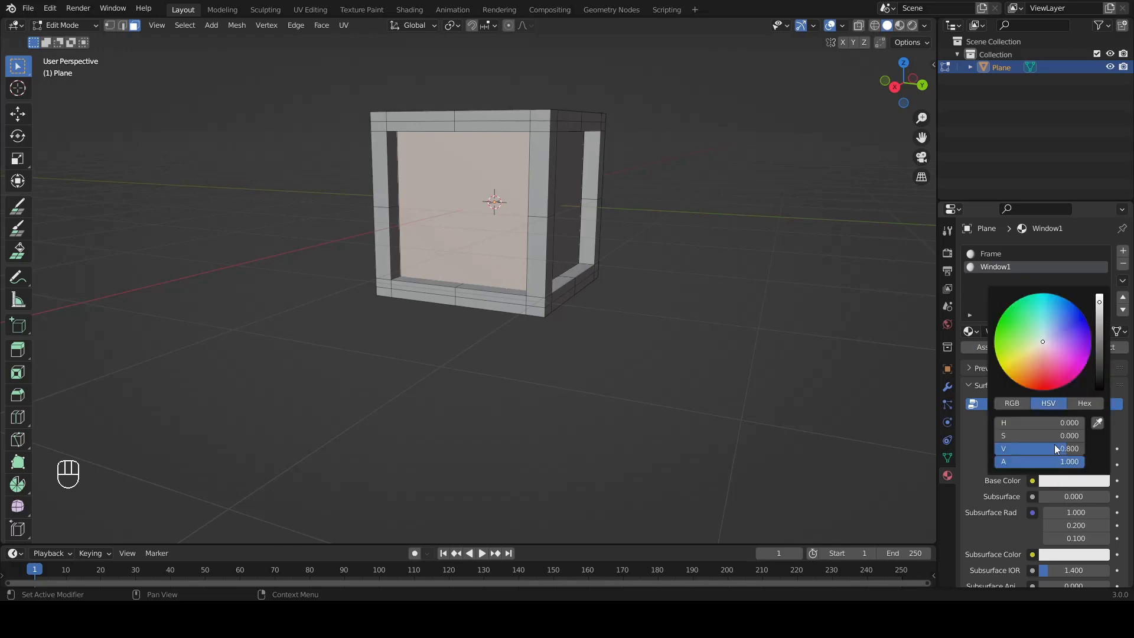
{"action": "left_click_drag", "start_coordinate": [1043, 381], "coordinate": [1046, 389]}
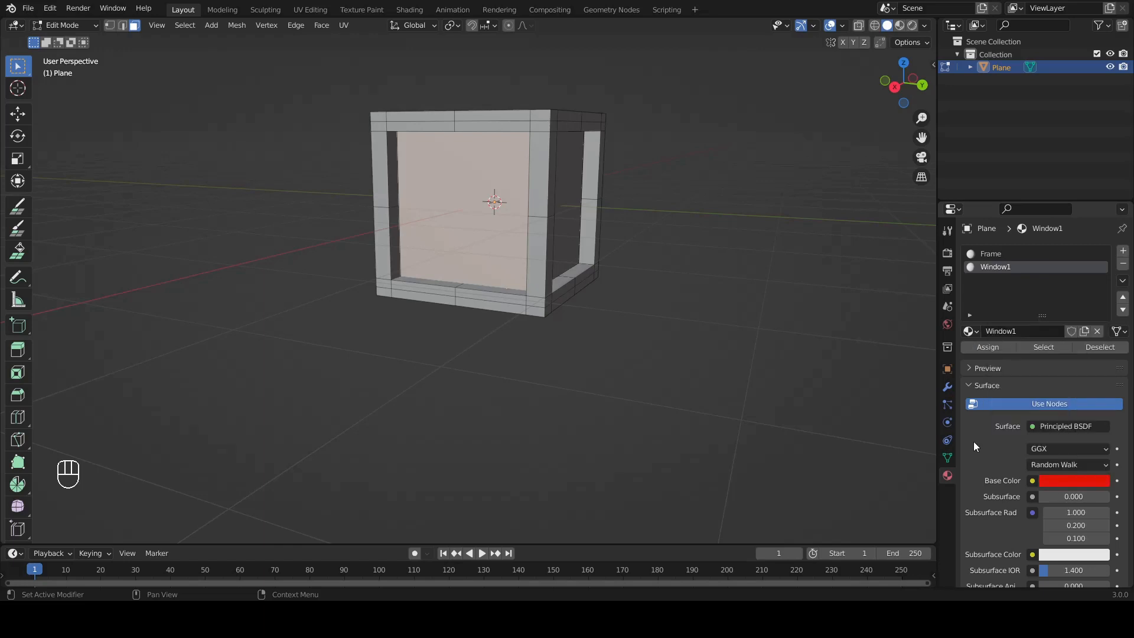
{"action": "mouse_move", "coordinate": [695, 238]}
{"action": "middle_mouse_down"}
{"action": "mouse_move", "coordinate": [632, 255]}
{"action": "mouse_move", "coordinate": [699, 248]}
{"action": "middle_mouse_up"}
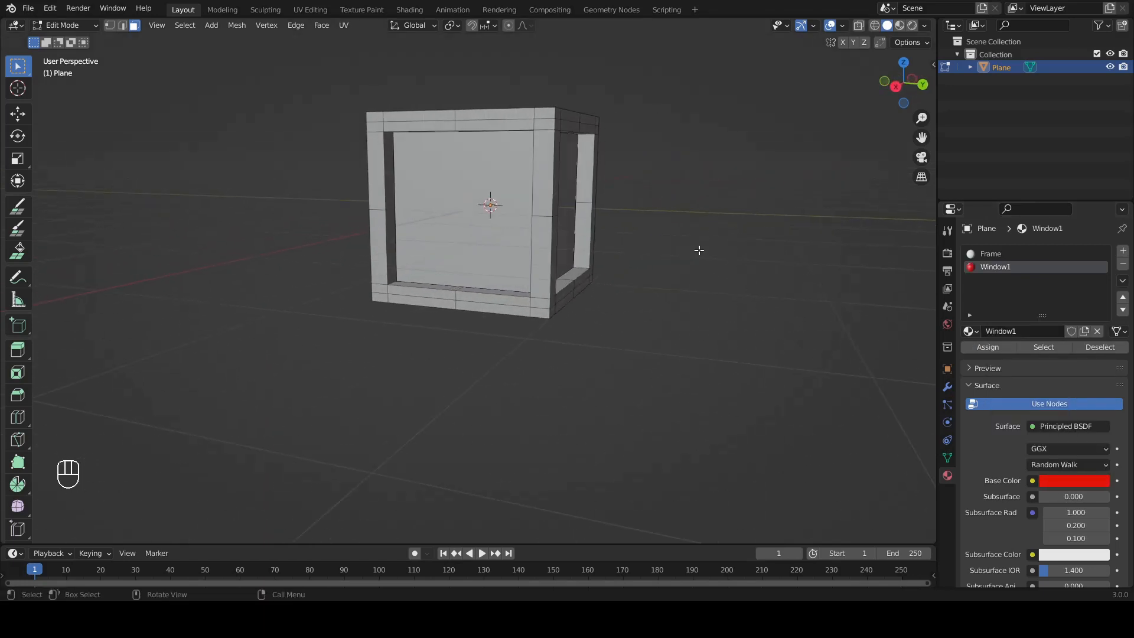
{"action": "left_click", "coordinate": [898, 26]}
{"action": "left_click", "coordinate": [767, 182]}
{"action": "middle_click_drag", "start_coordinate": [664, 182], "coordinate": [614, 217]}
{"action": "middle_click_drag", "start_coordinate": [553, 160], "coordinate": [435, 203]}
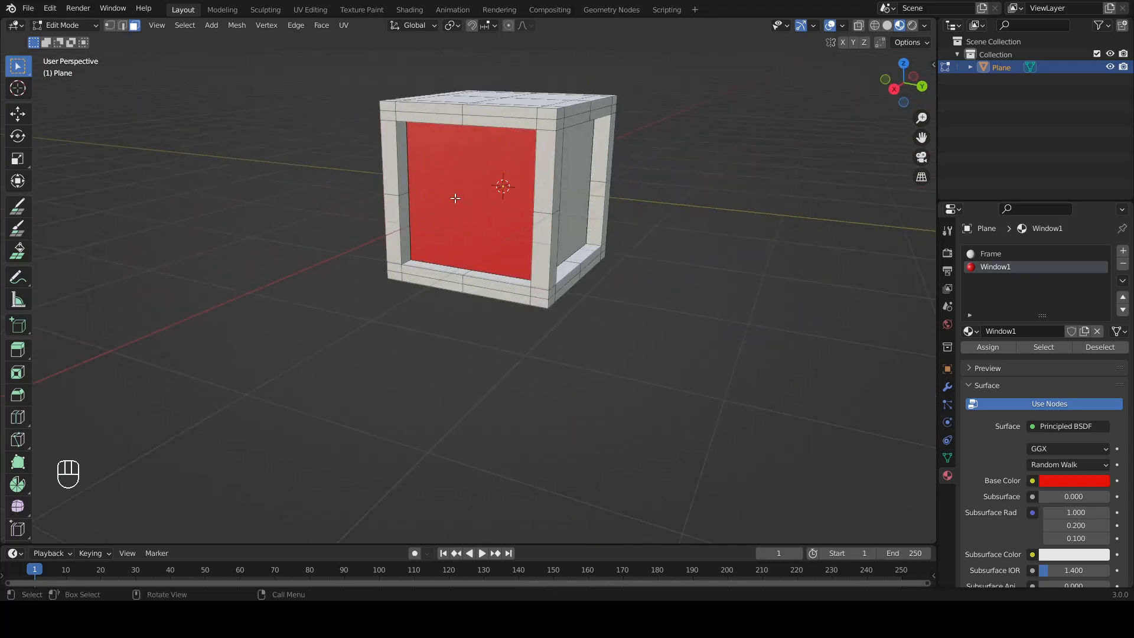
Step: Select the unpainted pane adjacent to the red one and add a new material slot with a material named Window2
{"action": "middle_click_drag", "start_coordinate": [673, 286], "coordinate": [610, 256]}
{"action": "left_click", "coordinate": [592, 164]}
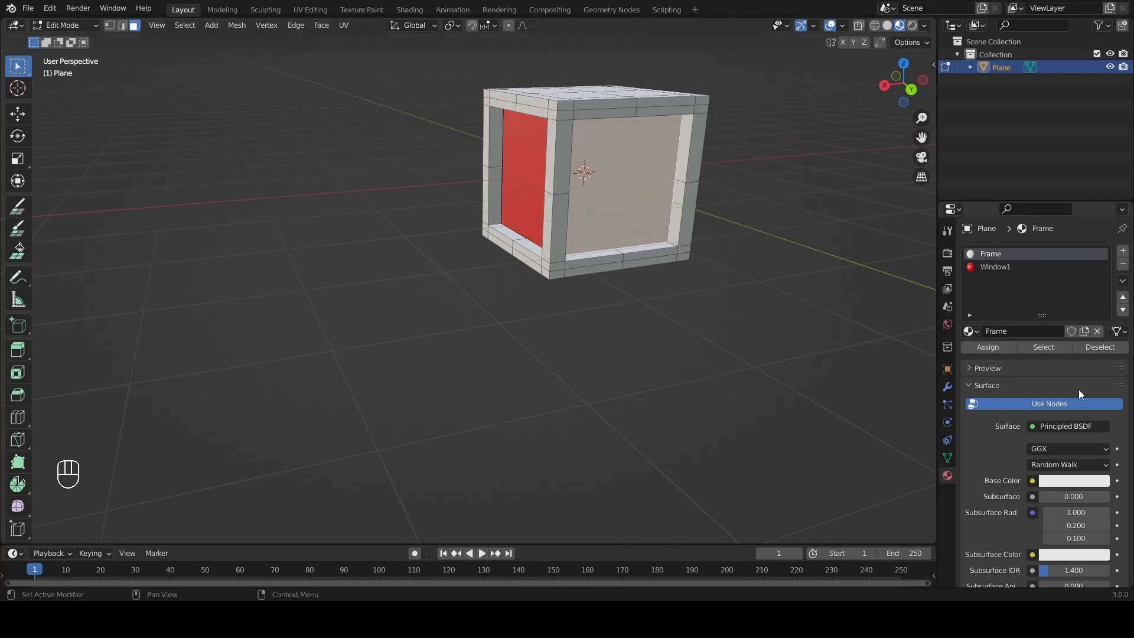
{"action": "left_click", "coordinate": [1123, 252]}
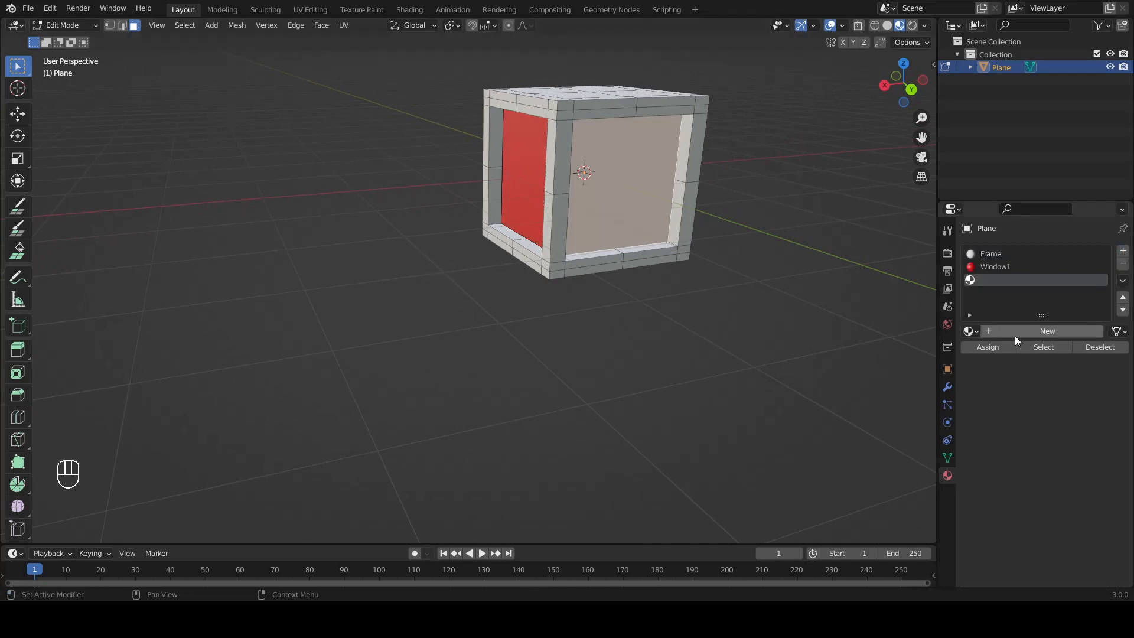
{"action": "left_click", "coordinate": [1011, 332]}
{"action": "left_click", "coordinate": [1015, 329]}
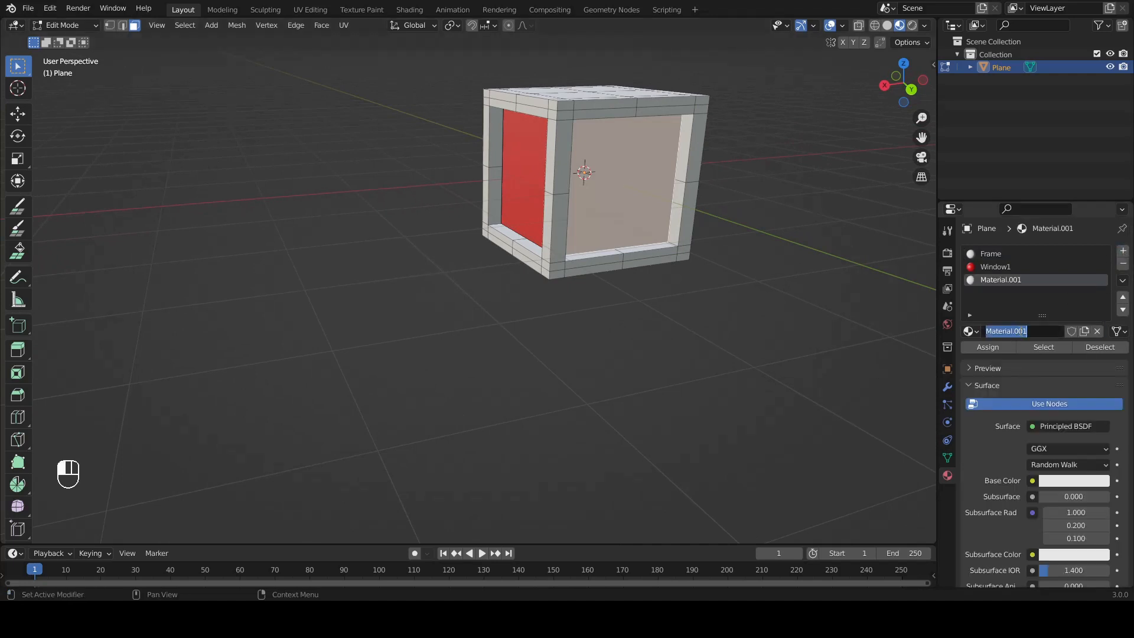
{"action": "type", "text": "Window2"}
{"action": "key", "text": "Return"}
Step: Set Window2's base color to green and assign the material to the pane next to the red one
{"action": "left_click", "coordinate": [1047, 481]}
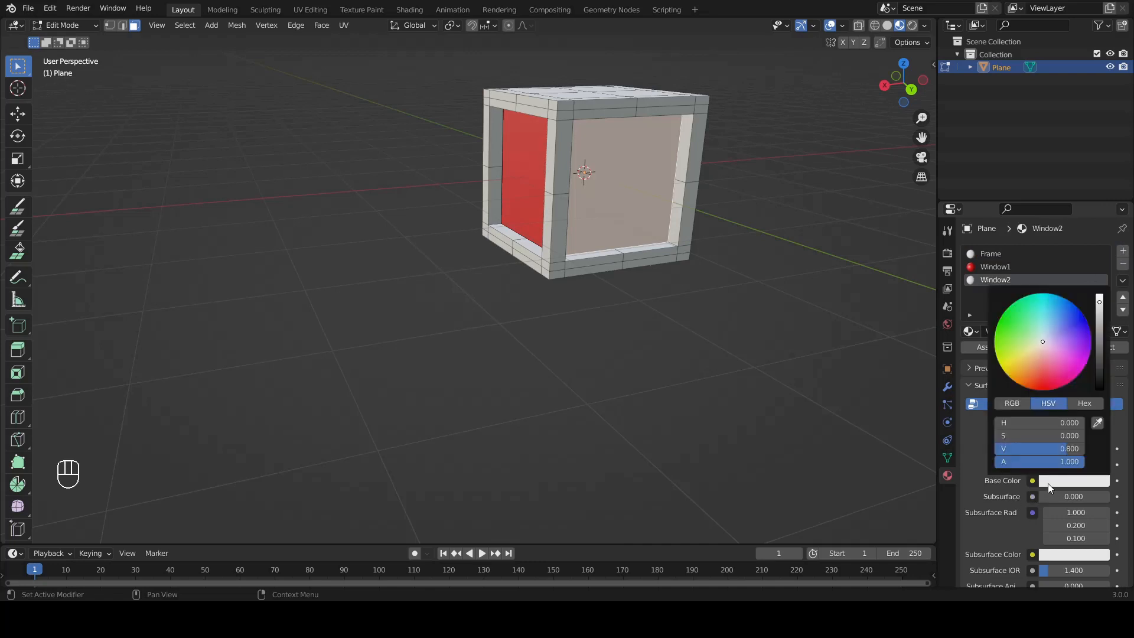
{"action": "left_click", "coordinate": [1010, 328]}
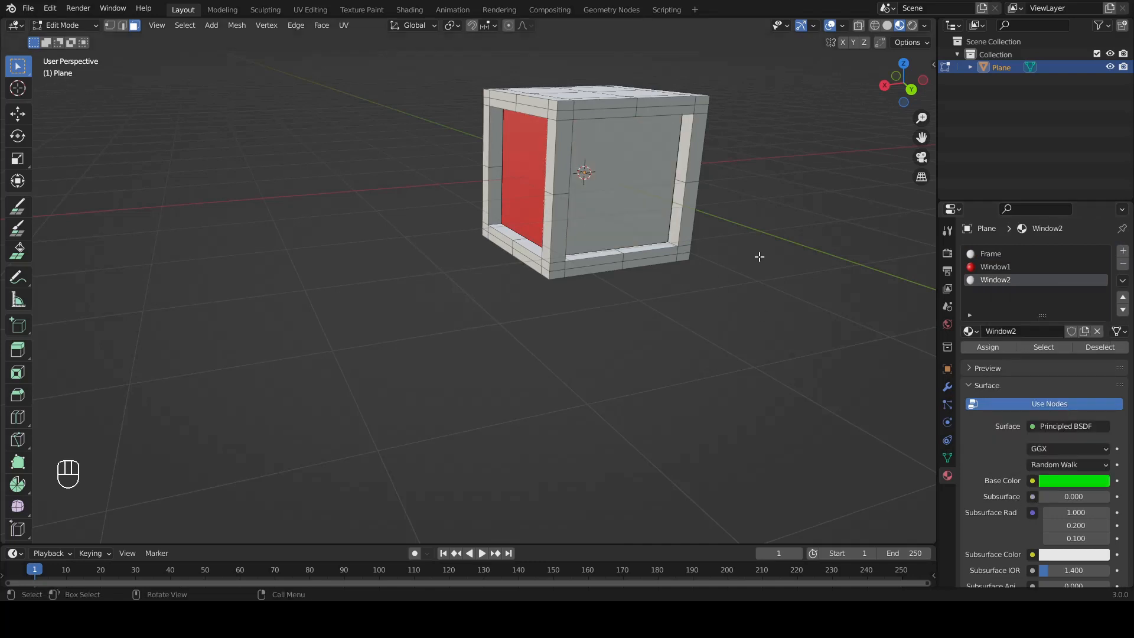
{"action": "left_click", "coordinate": [677, 211]}
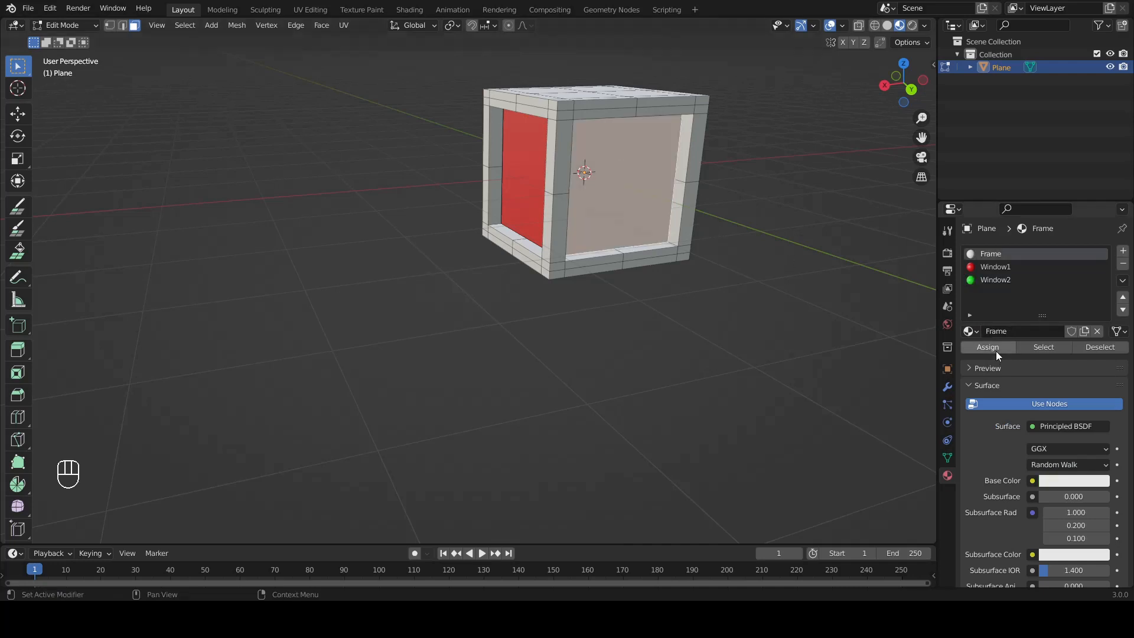
{"action": "left_click", "coordinate": [990, 279]}
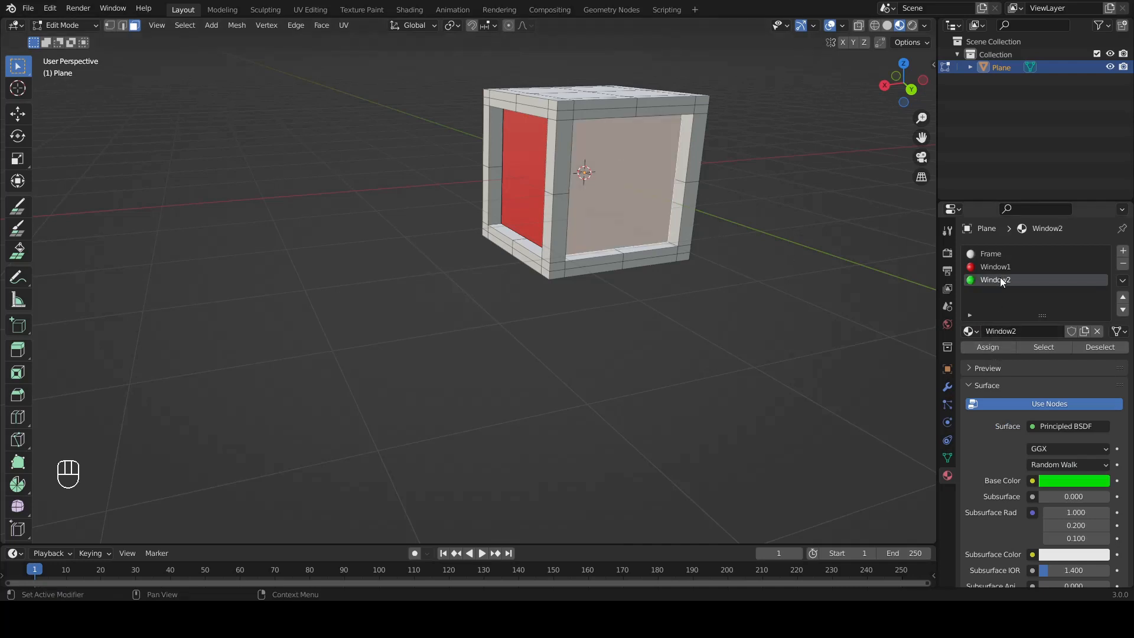
{"action": "left_click", "coordinate": [994, 348]}
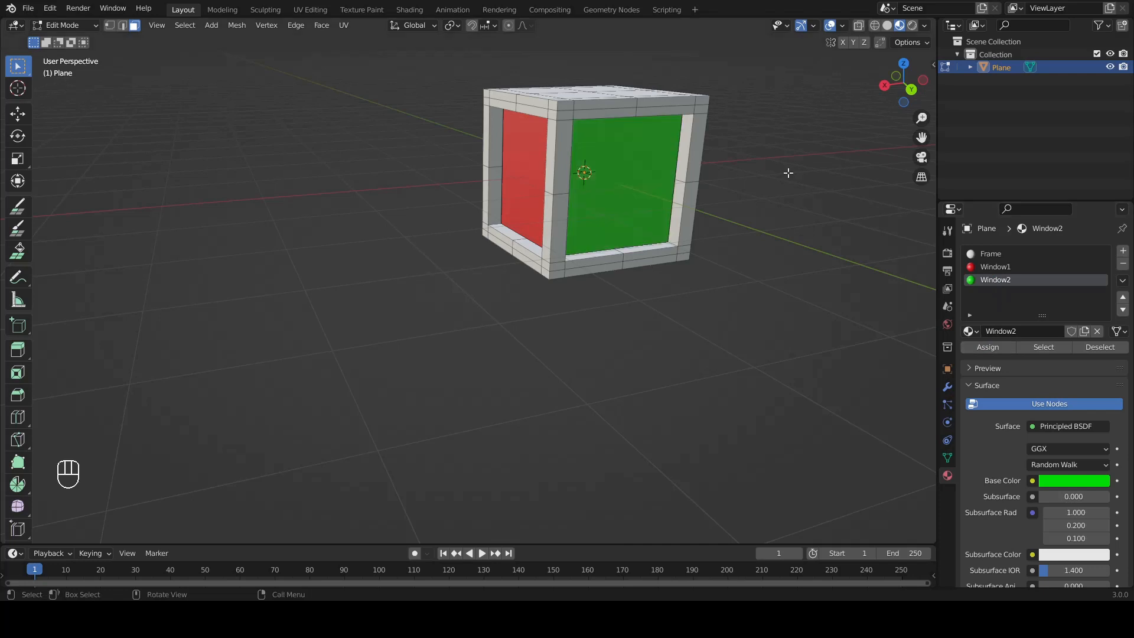
Step: Select the unpainted pane on the other side of the green one and add a material slot with a material named Window3
{"action": "middle_click_drag", "start_coordinate": [795, 207], "coordinate": [528, 235]}
{"action": "left_click", "coordinate": [581, 165]}
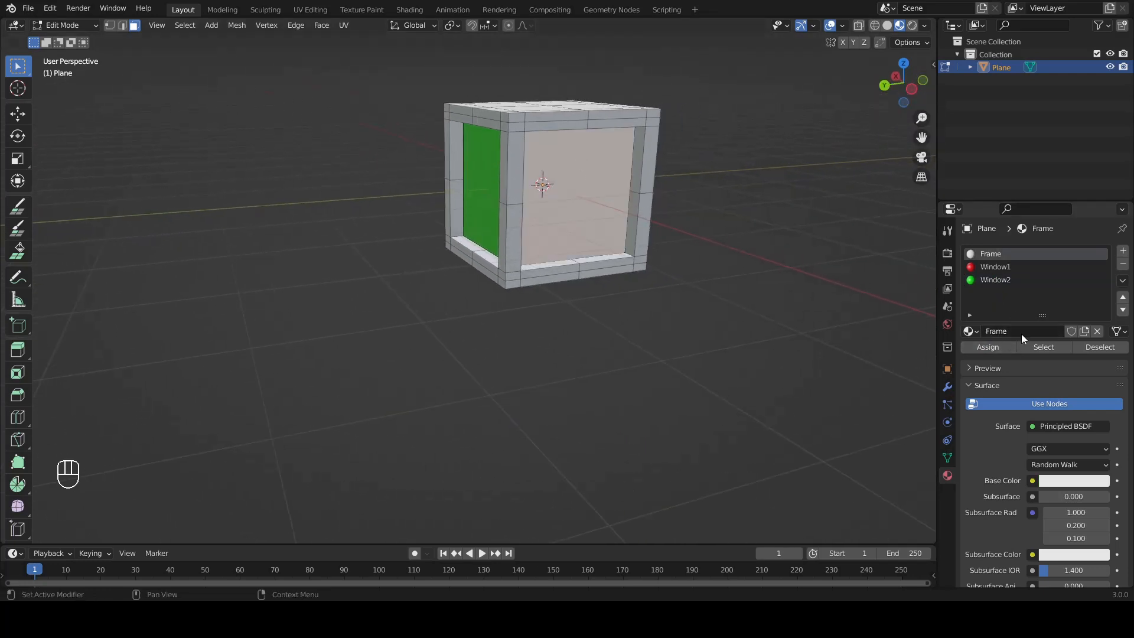
{"action": "left_click", "coordinate": [1124, 250]}
{"action": "left_click", "coordinate": [1027, 328]}
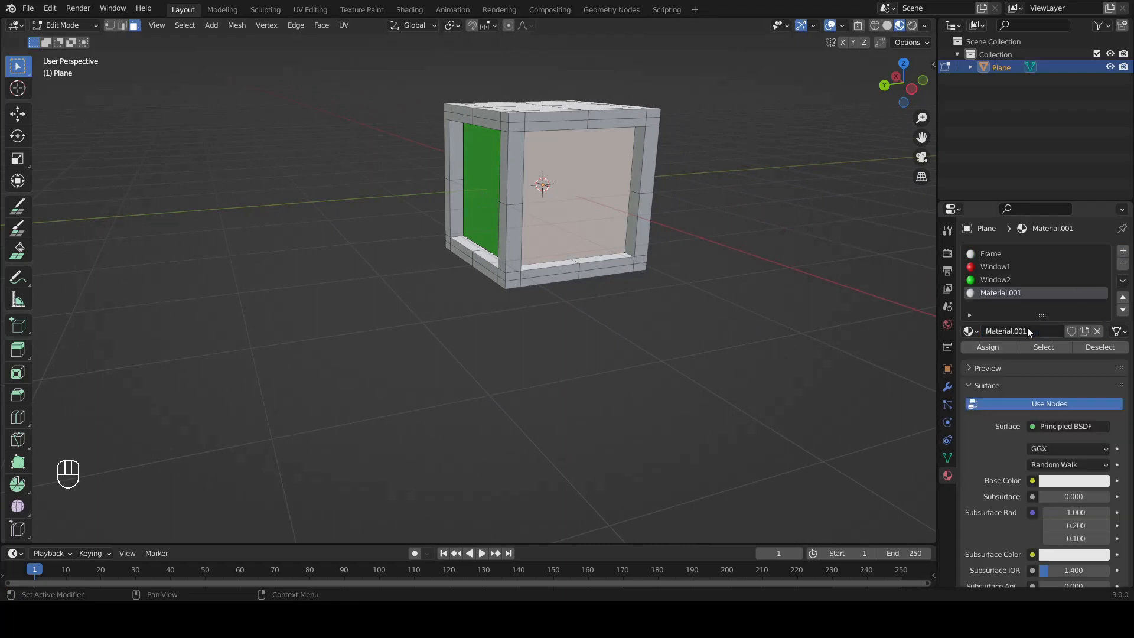
{"action": "left_click", "coordinate": [1028, 330]}
{"action": "type", "text": "Window3"}
{"action": "key", "text": "Return"}
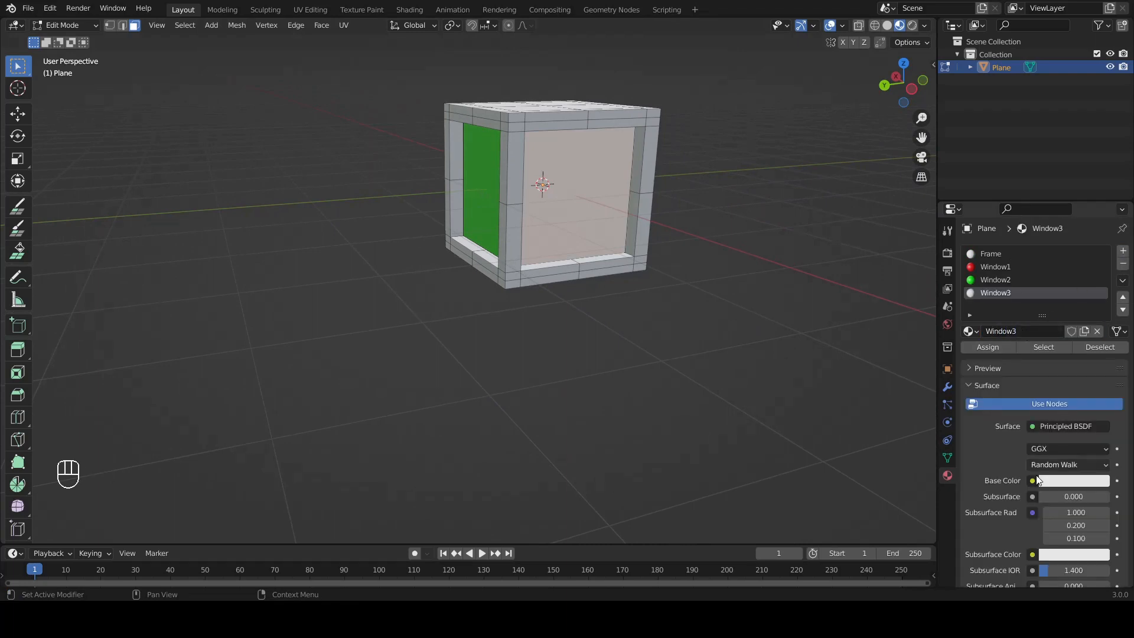
Step: Set Window3's base color to blue (hue 0.668, saturation 1.000) and assign the material to the selected pane
{"action": "left_click", "coordinate": [1054, 481]}
{"action": "left_click", "coordinate": [1085, 319]}
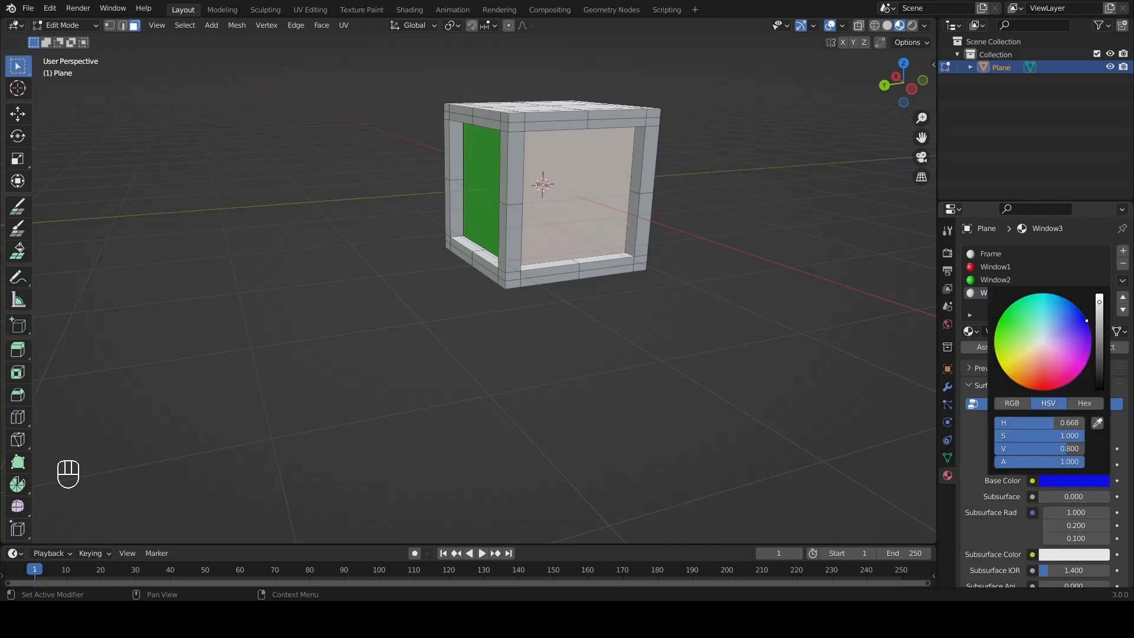
{"action": "left_click", "coordinate": [984, 348]}
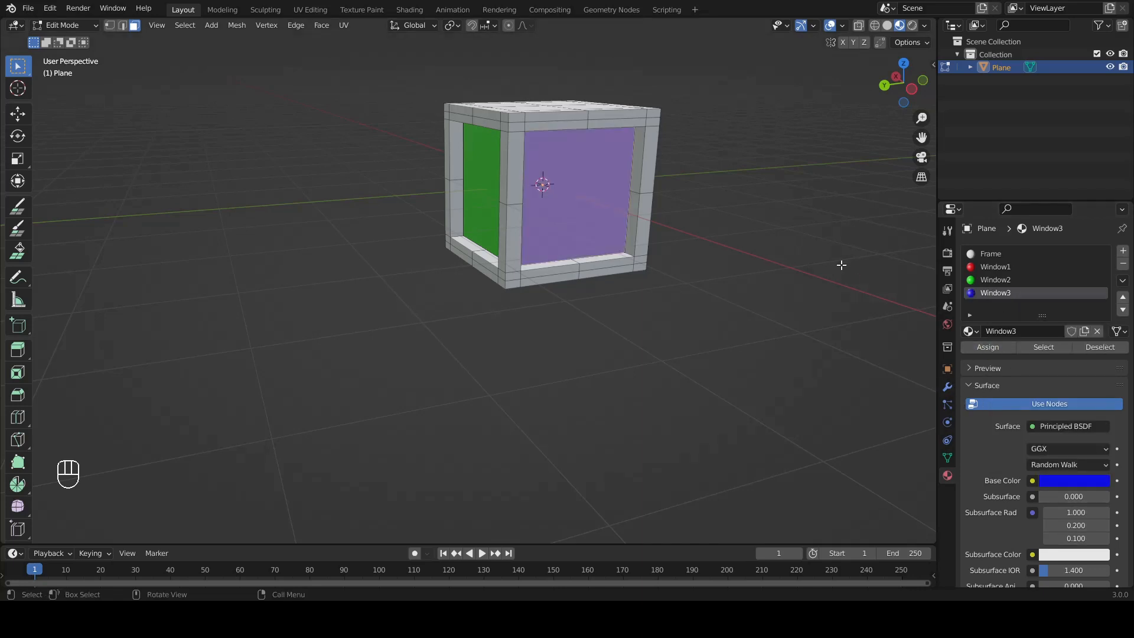
Step: Select the last unpainted pane and add a new material slot with a material named Window4
{"action": "middle_click_drag", "start_coordinate": [832, 268], "coordinate": [401, 178]}
{"action": "left_click", "coordinate": [401, 178]}
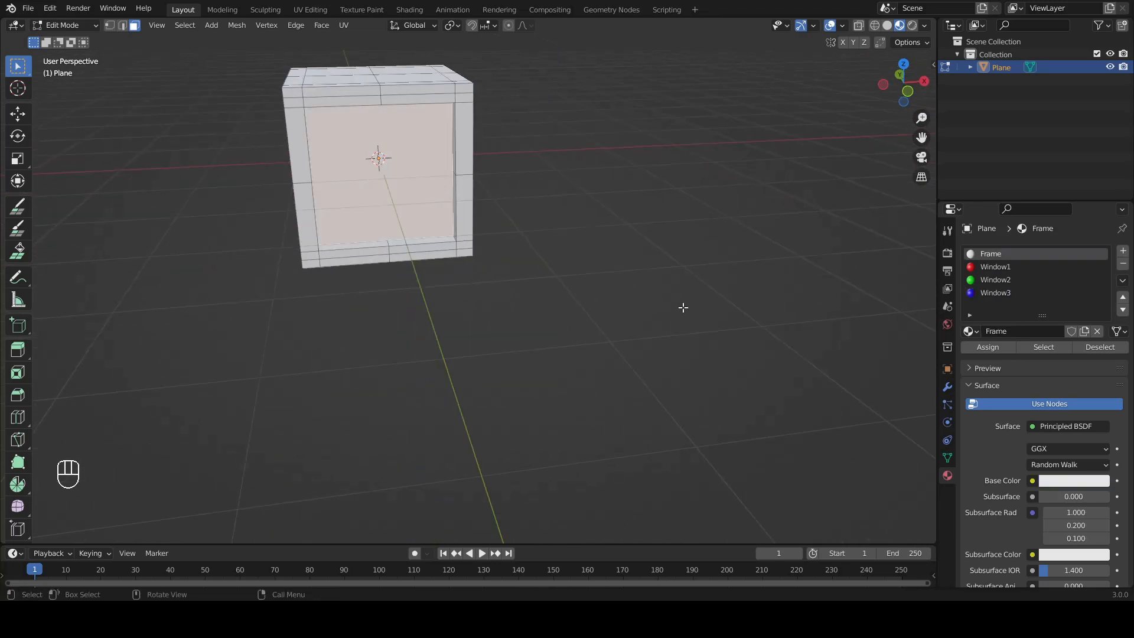
{"action": "left_click", "coordinate": [1122, 251]}
{"action": "left_click", "coordinate": [1020, 331]}
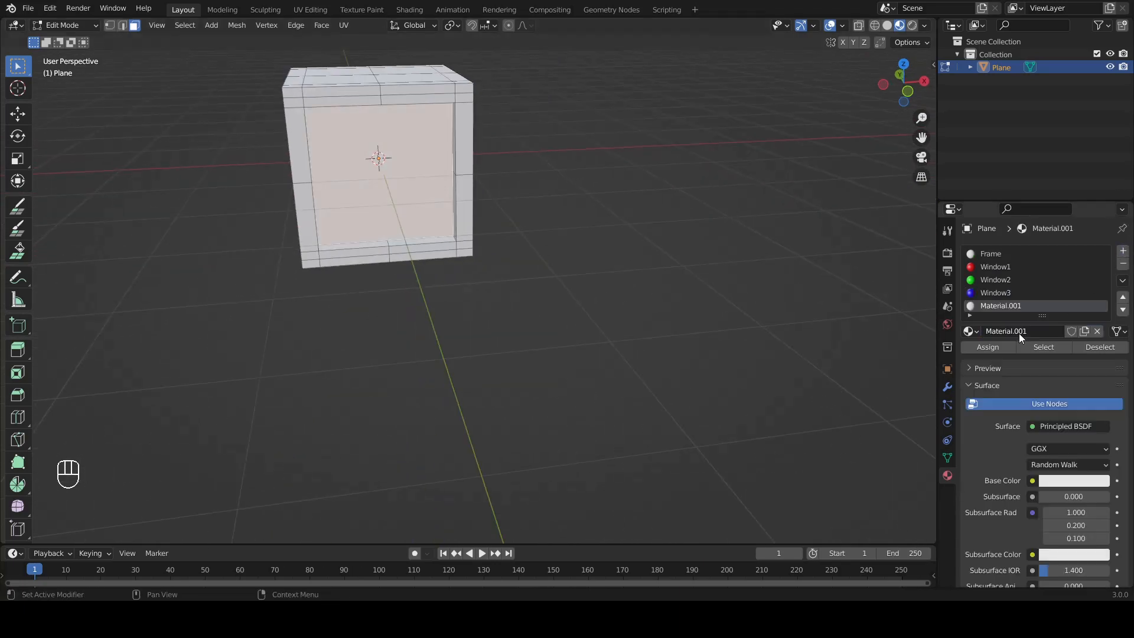
{"action": "type", "text": "Window4"}
{"action": "key", "text": "Return"}
Step: Set Window4's base color to yellow (hue 0.094, saturation 1.000) and assign the material to the selected pane
{"action": "left_click", "coordinate": [1076, 483]}
{"action": "left_click", "coordinate": [1007, 375]}
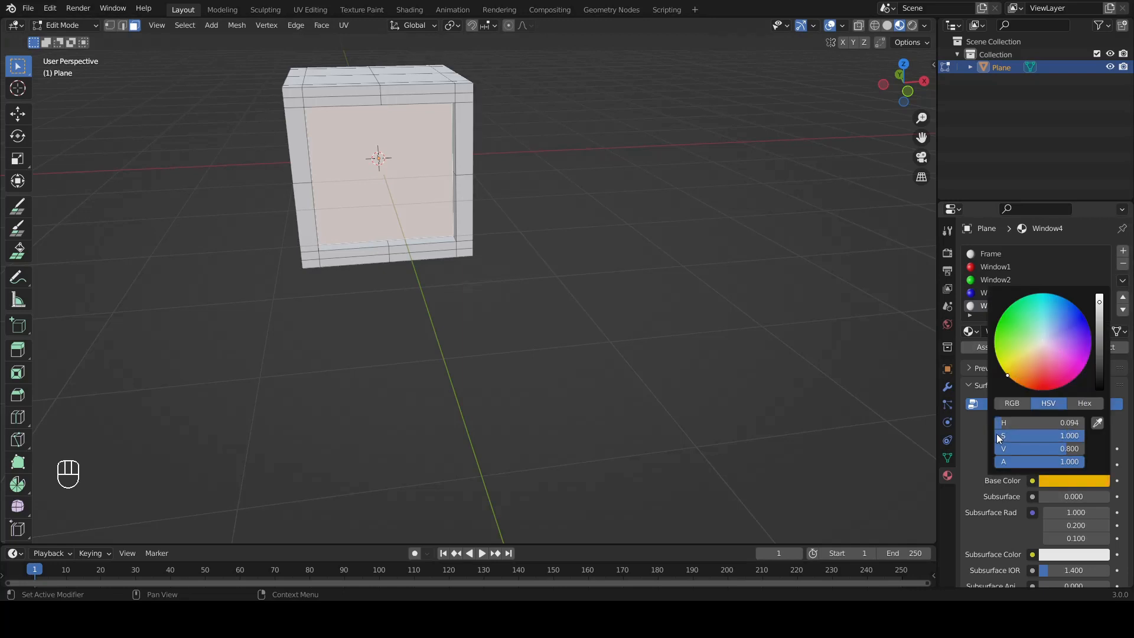
{"action": "left_click", "coordinate": [985, 348]}
Step: Check the colored panes around the box and save the scene with Save As
{"action": "middle_click_drag", "start_coordinate": [673, 222], "coordinate": [427, 169]}
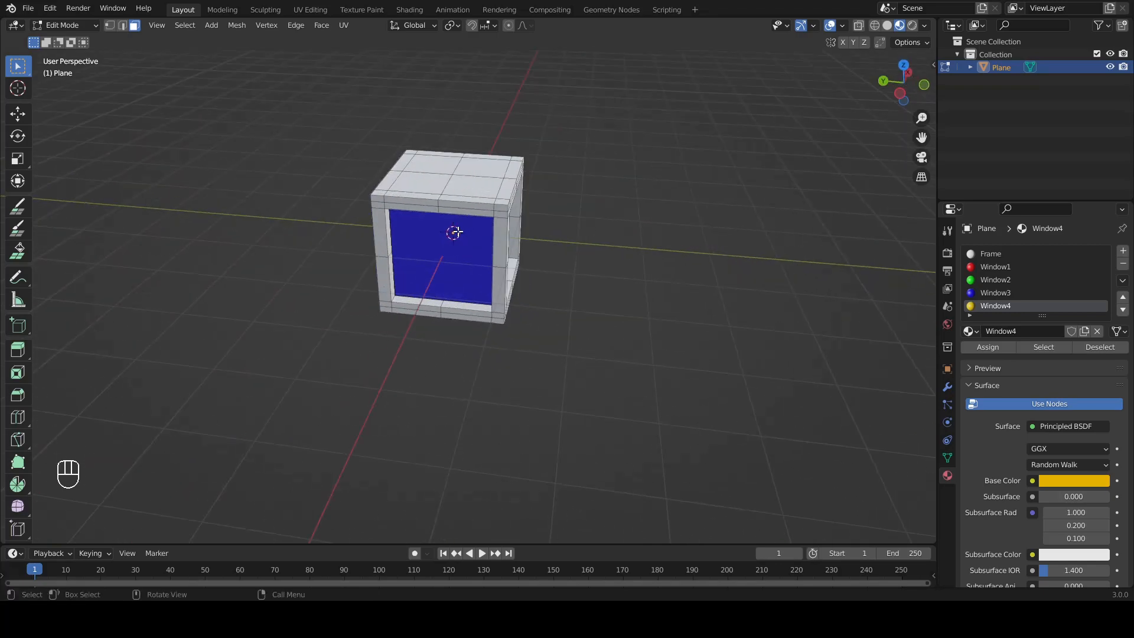
{"action": "middle_click_drag", "start_coordinate": [458, 231], "coordinate": [478, 185]}
{"action": "middle_click_drag", "start_coordinate": [493, 234], "coordinate": [450, 324]}
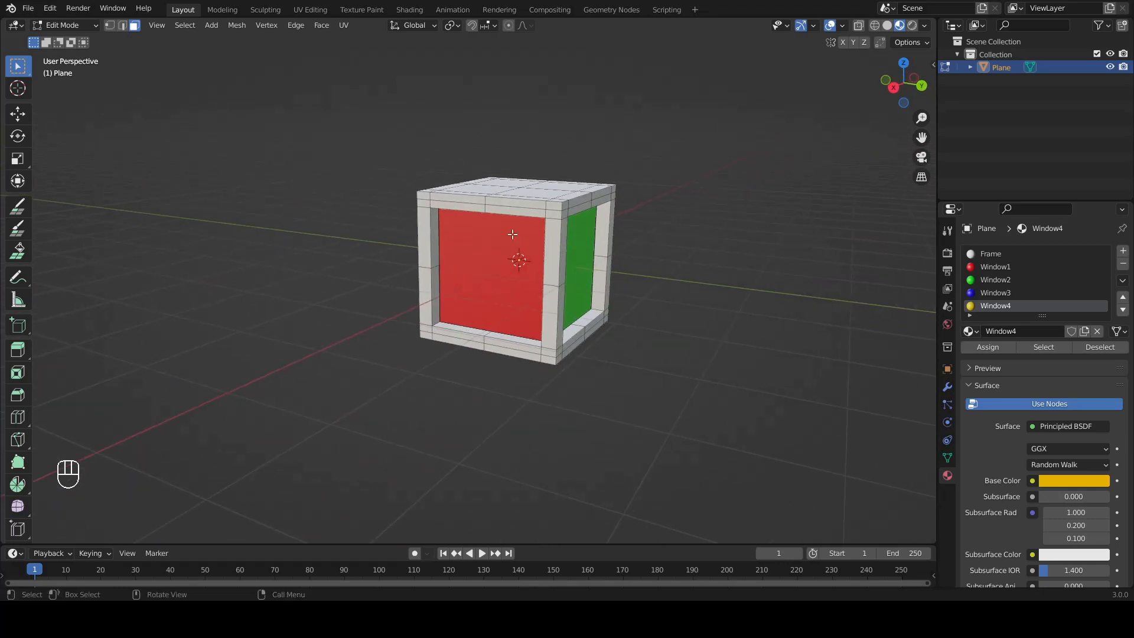
{"action": "mouse_move", "coordinate": [578, 276]}
{"action": "middle_mouse_down"}
{"action": "mouse_move", "coordinate": [600, 281]}
{"action": "mouse_move", "coordinate": [579, 264]}
{"action": "middle_mouse_up"}
{"action": "middle_click_drag", "start_coordinate": [600, 305], "coordinate": [625, 302]}
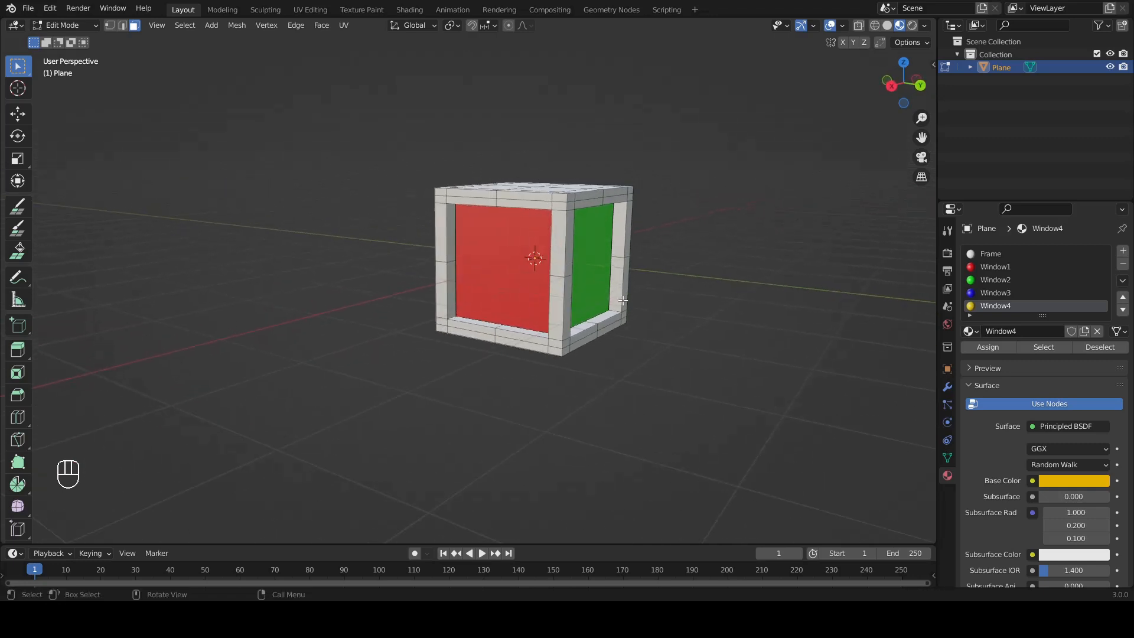
{"action": "left_click", "coordinate": [28, 7]}
{"action": "mouse_move", "coordinate": [56, 77]}
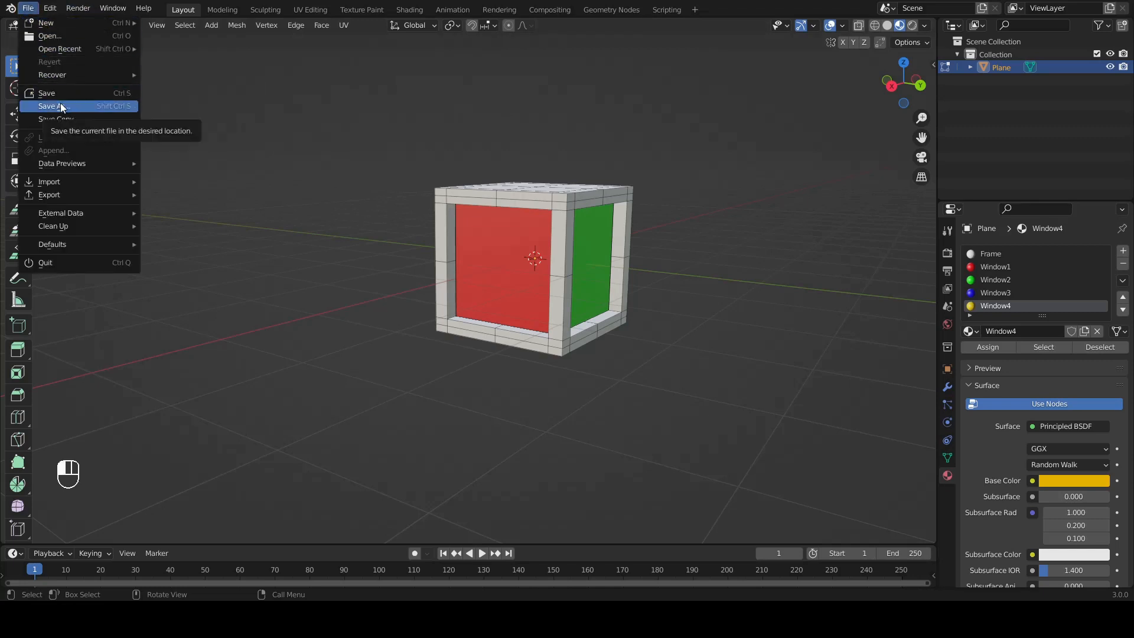
{"action": "left_click", "coordinate": [61, 107]}
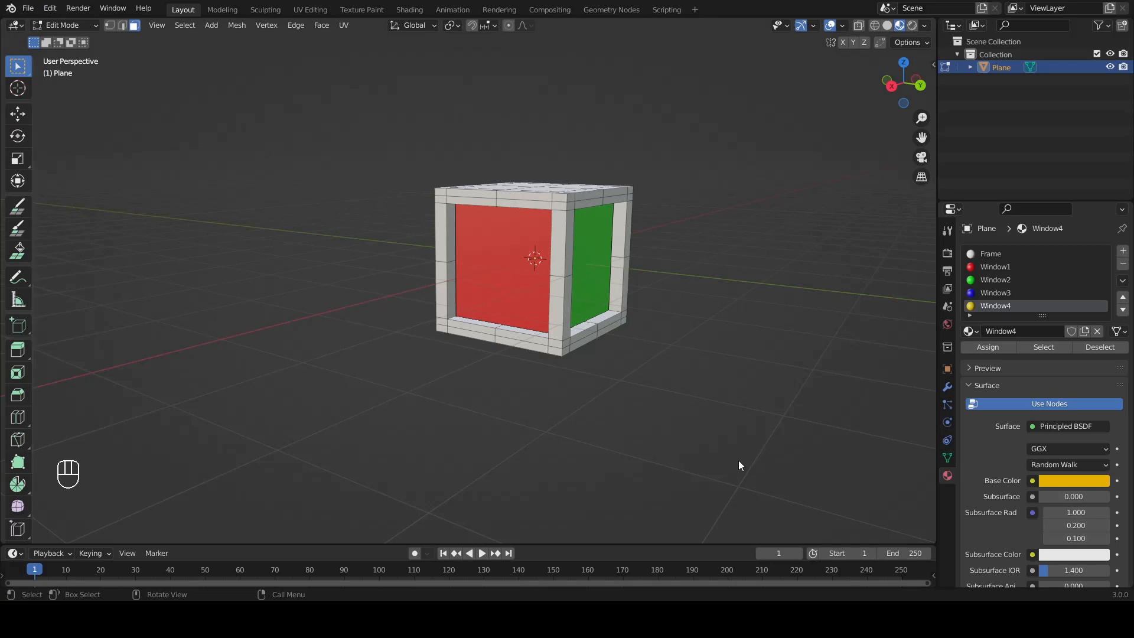
Step: Hide the Plane box frame in the viewport and switch the viewport to Solid shading
{"action": "middle_click_drag", "start_coordinate": [567, 365], "coordinate": [547, 331]}
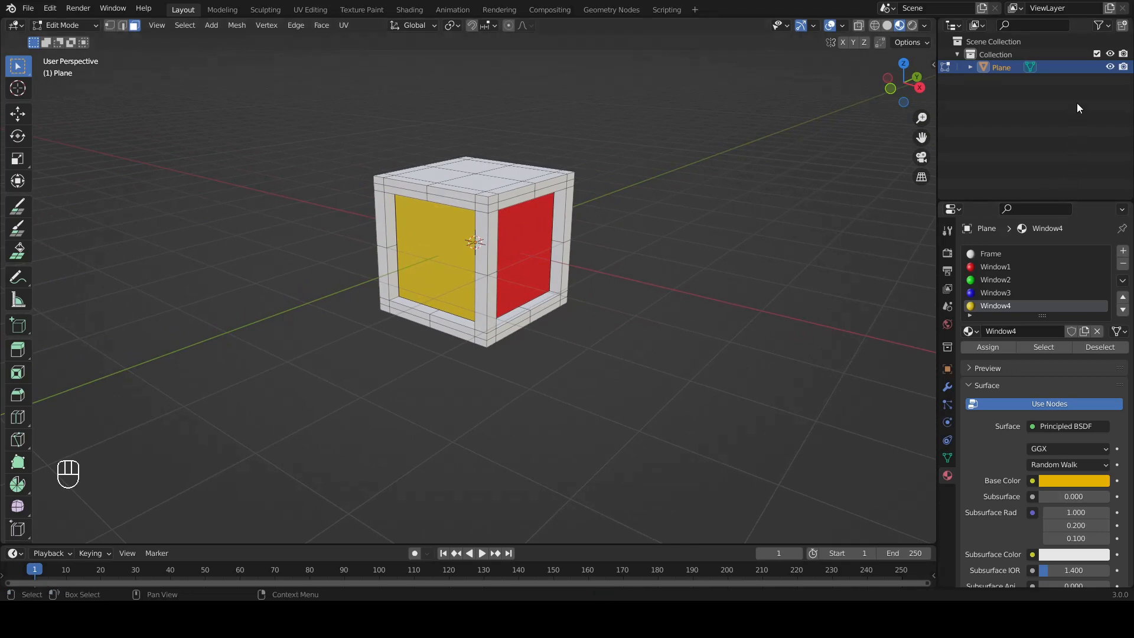
{"action": "left_click", "coordinate": [1109, 69]}
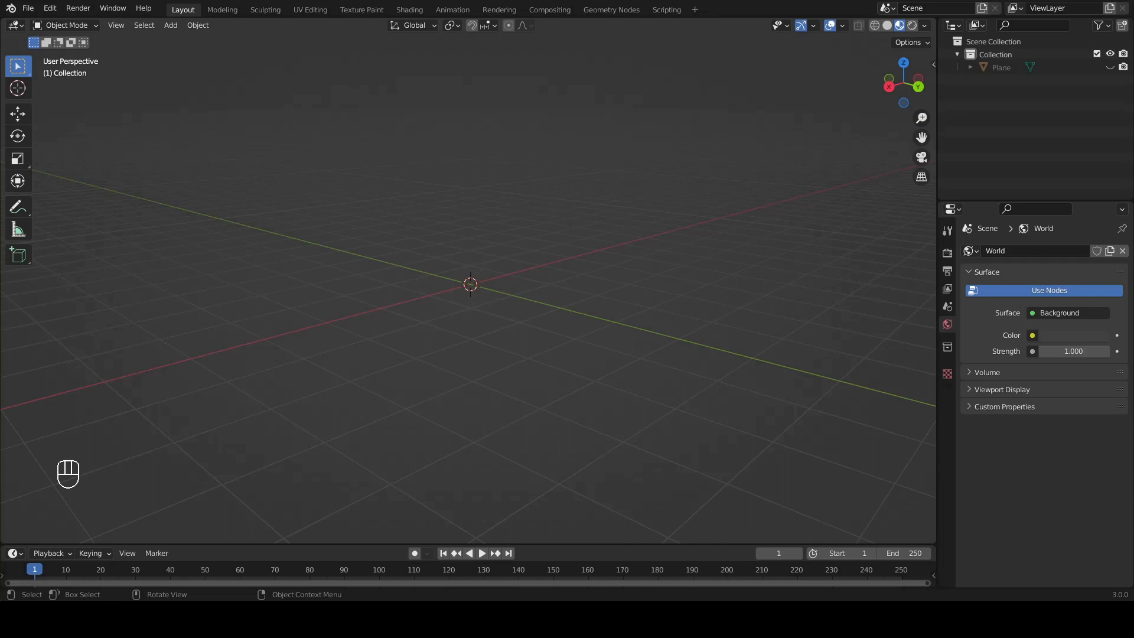
{"action": "middle_click_drag", "start_coordinate": [408, 248], "coordinate": [420, 249]}
{"action": "middle_click_drag", "start_coordinate": [491, 260], "coordinate": [518, 267], "text": "shift"}
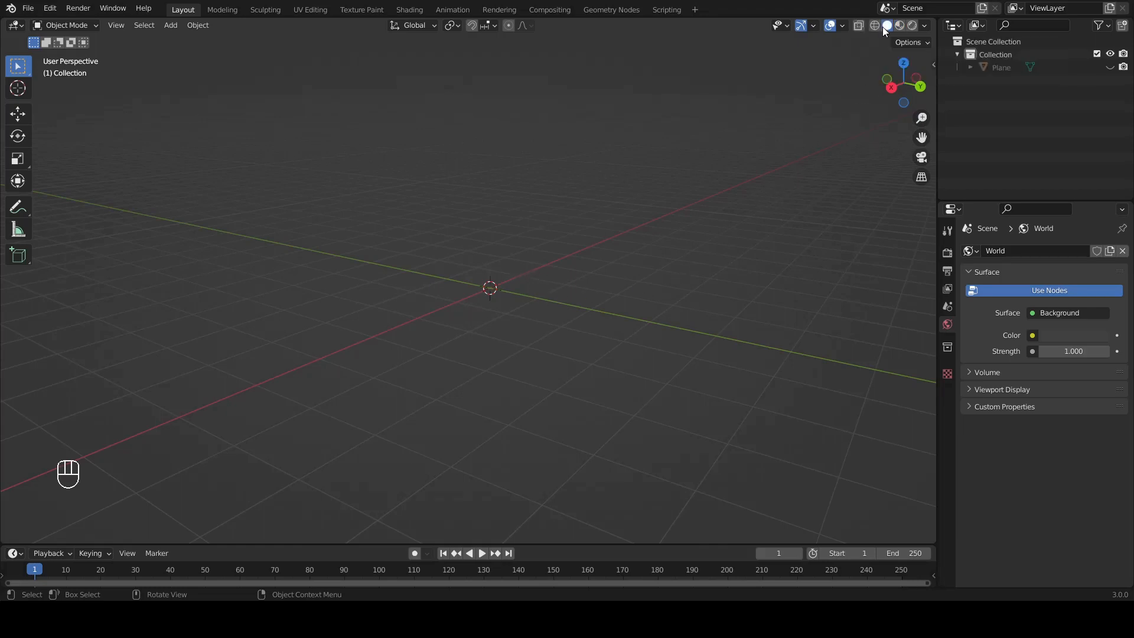
{"action": "key", "text": "Tab"}
{"action": "key", "text": "Tab"}
Step: Add a 1 m cube mesh at the world origin
{"action": "left_click", "coordinate": [177, 26]}
{"action": "mouse_move", "coordinate": [186, 37]}
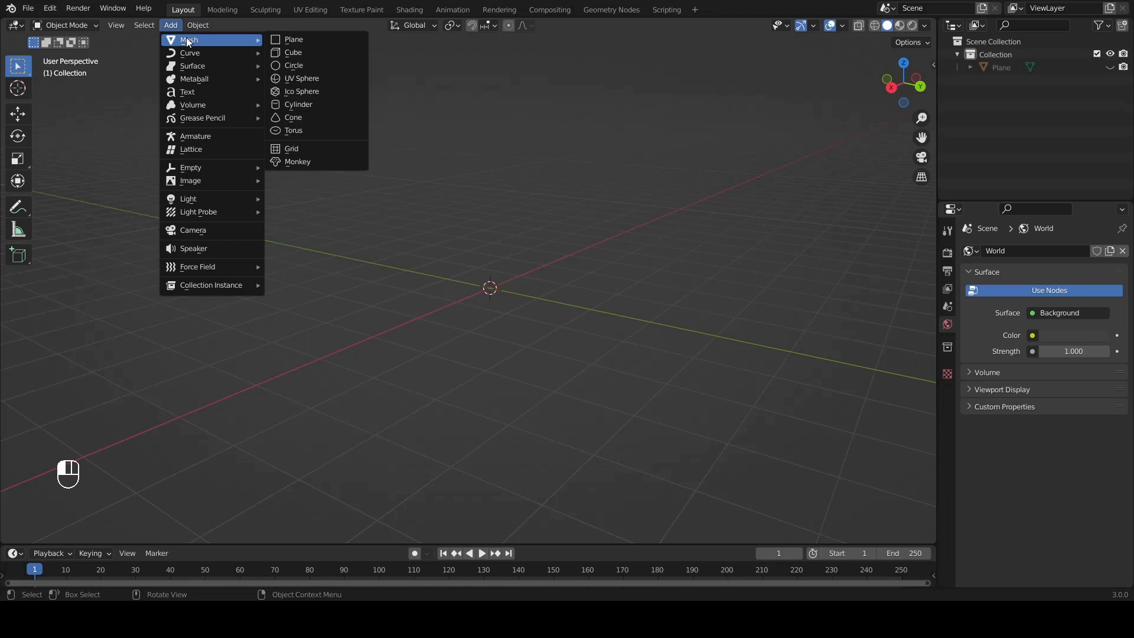
{"action": "left_click", "coordinate": [311, 48]}
{"action": "scroll", "coordinate": [566, 275], "scroll_direction": "up", "scroll_amount": 3}
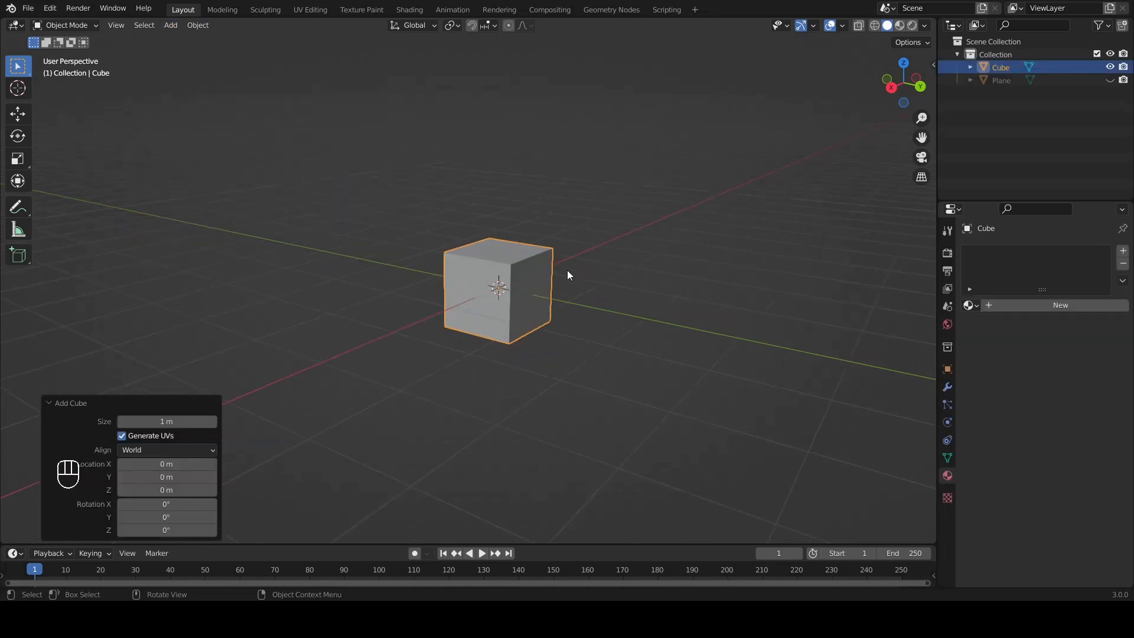
{"action": "middle_click_drag", "start_coordinate": [567, 275], "coordinate": [597, 290]}
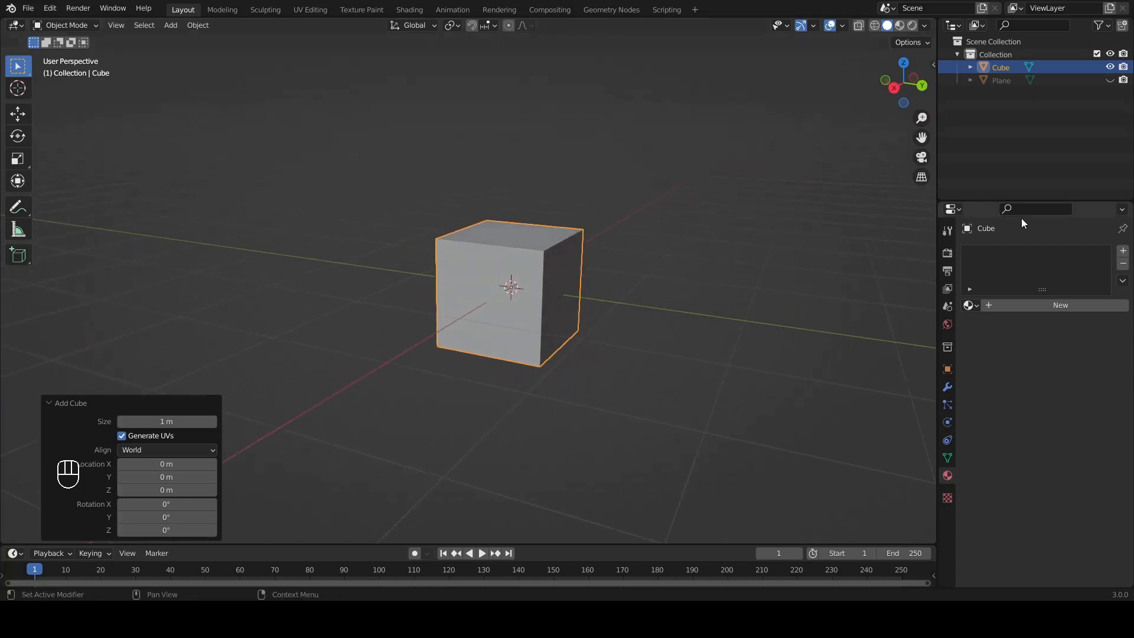
Step: Show the Plane box frame again and scale the cube uniformly by 1.6 to fill the frame's inside
{"action": "left_click", "coordinate": [1110, 80]}
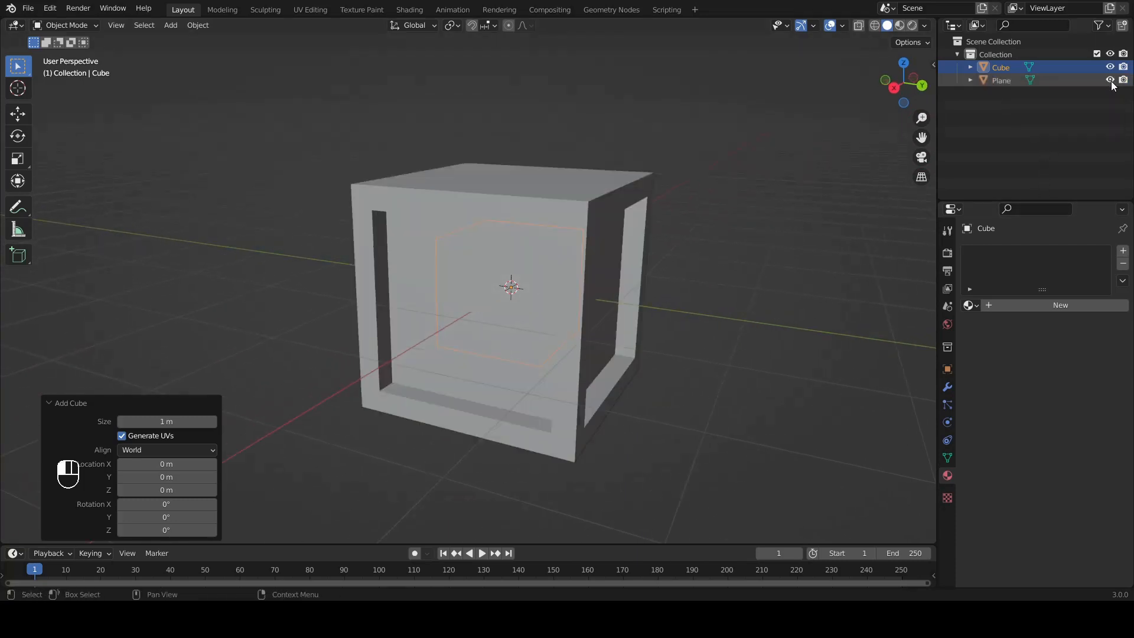
{"action": "left_click", "coordinate": [922, 86]}
{"action": "scroll", "coordinate": [636, 280], "scroll_direction": "up", "scroll_amount": 1}
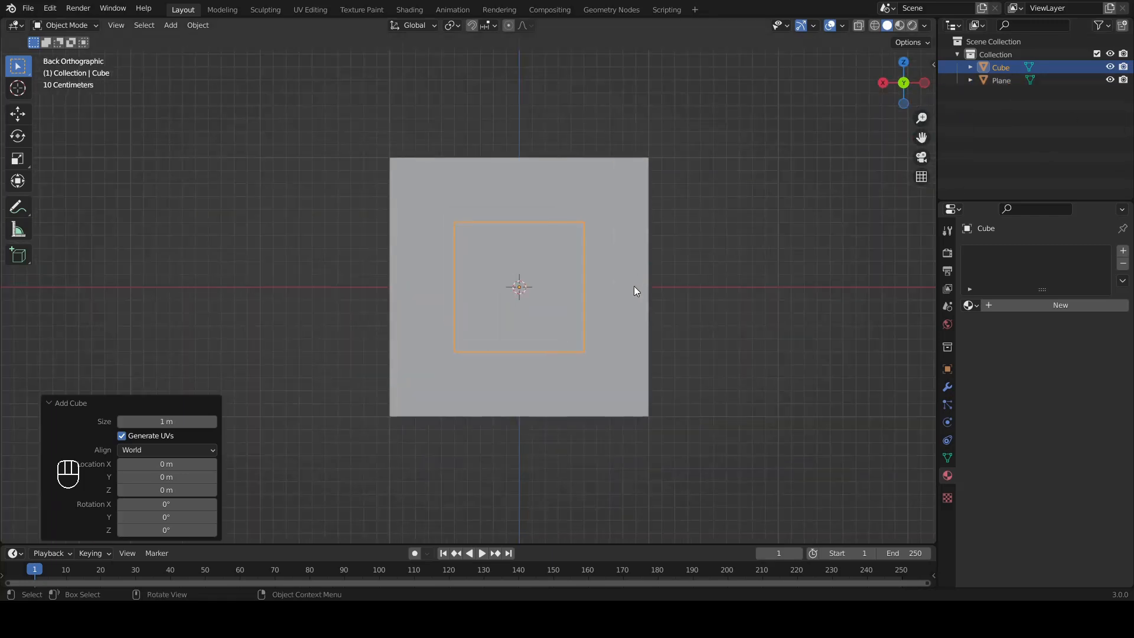
{"action": "key", "text": "s"}
{"action": "key", "text": "ctrl"}
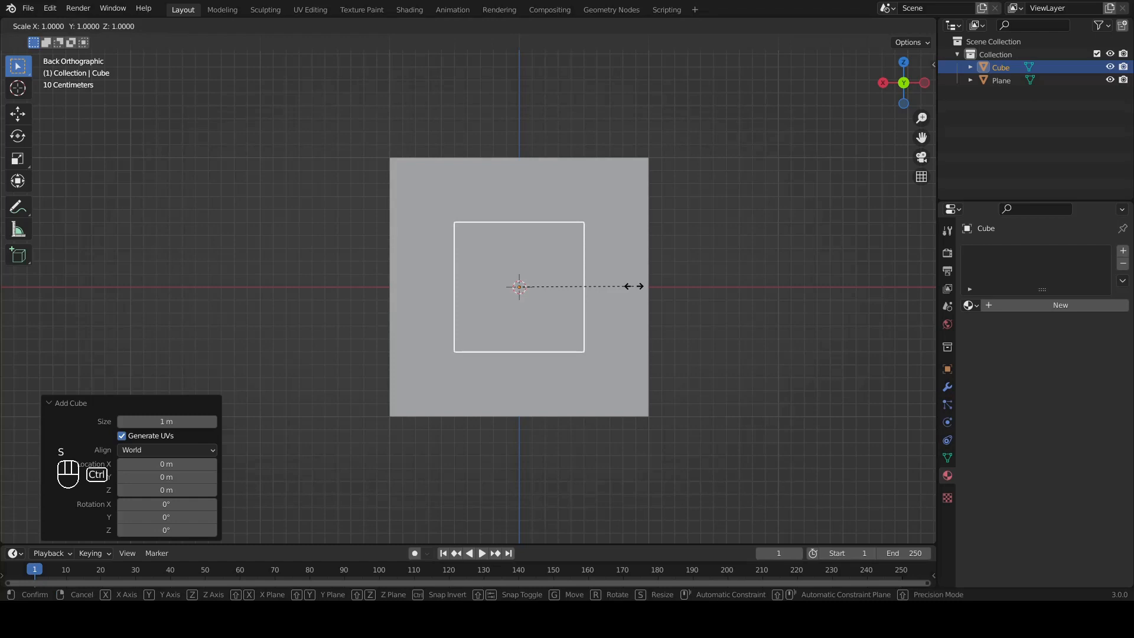
{"action": "left_click", "coordinate": [703, 306]}
{"action": "middle_click_drag", "start_coordinate": [570, 307], "coordinate": [436, 102]}
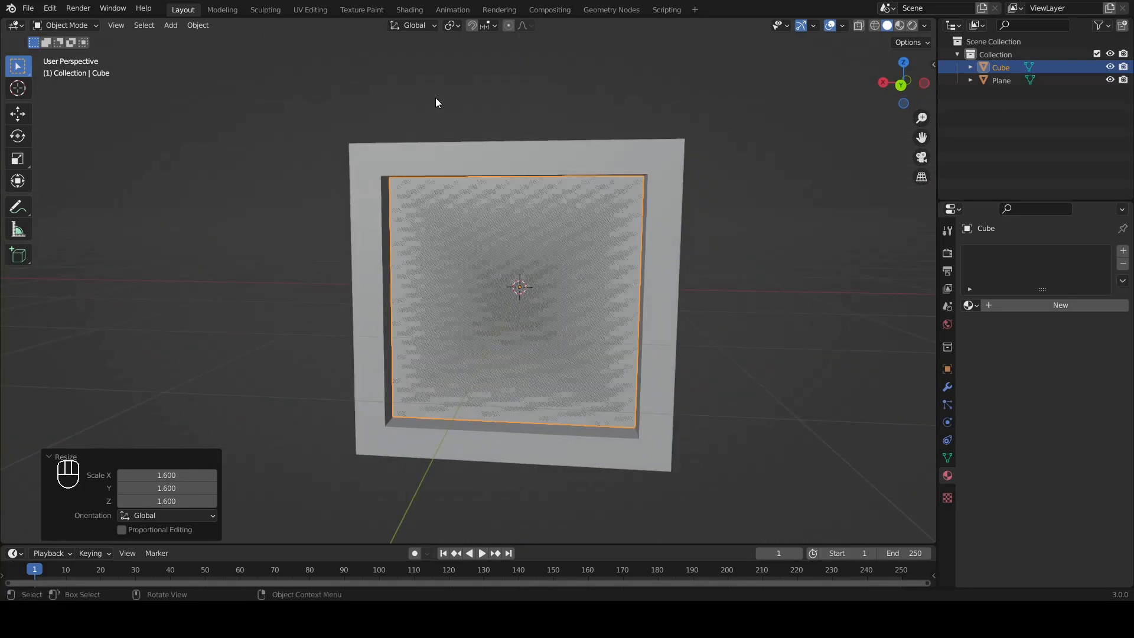
{"action": "middle_click_drag", "start_coordinate": [557, 288], "coordinate": [498, 310]}
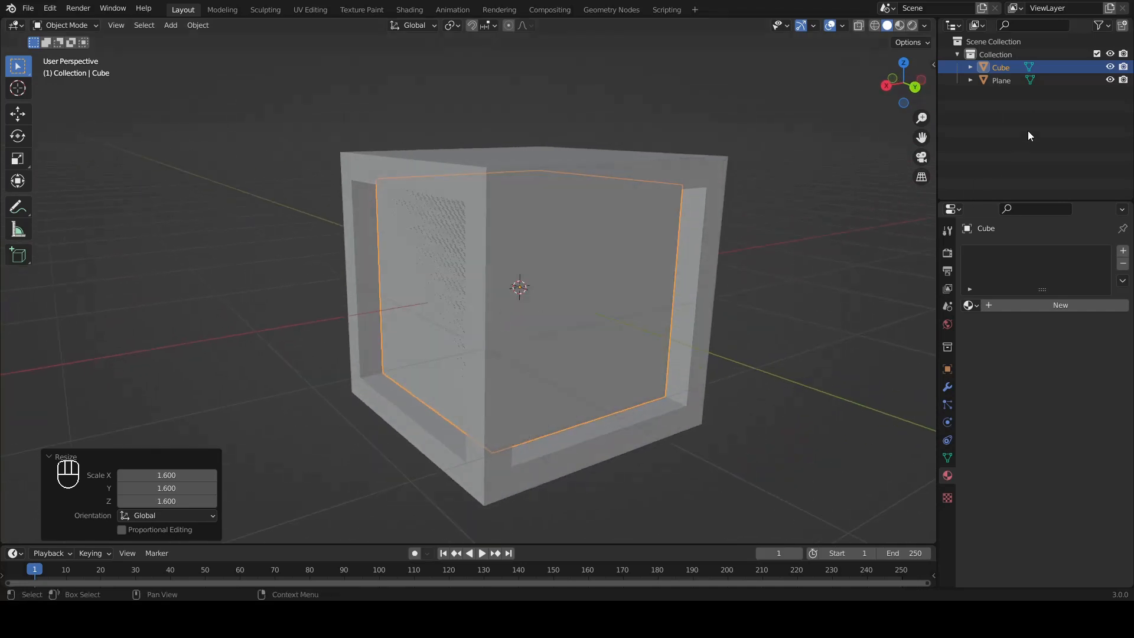
Step: Hide the Plane box frame and enter Edit Mode on the cube
{"action": "left_click", "coordinate": [1110, 81]}
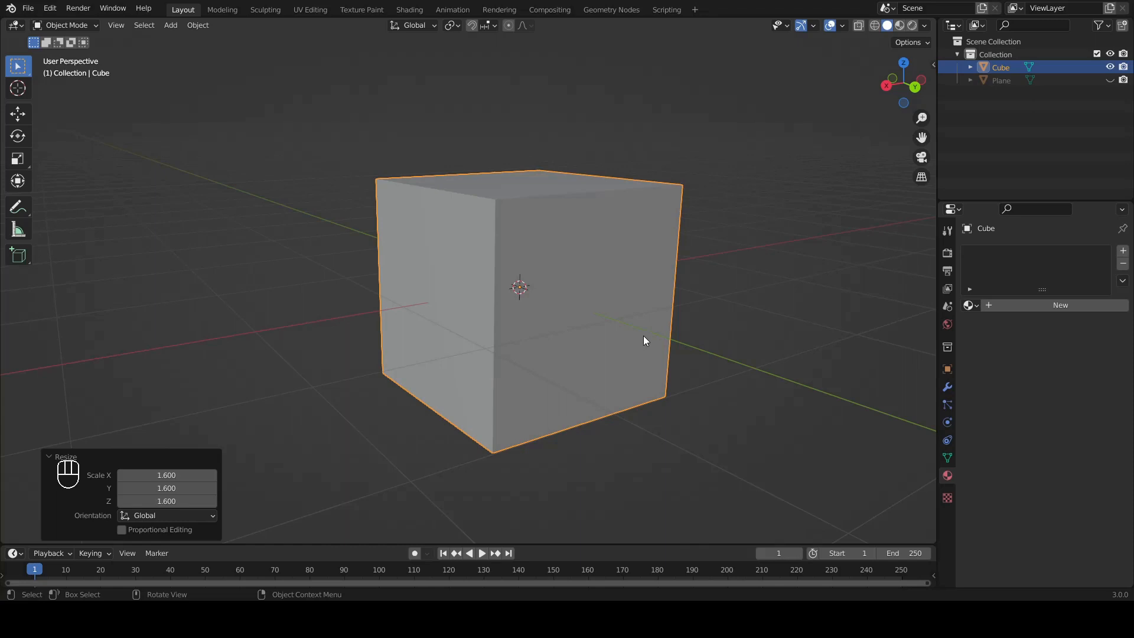
{"action": "middle_click_drag", "start_coordinate": [644, 337], "coordinate": [612, 334]}
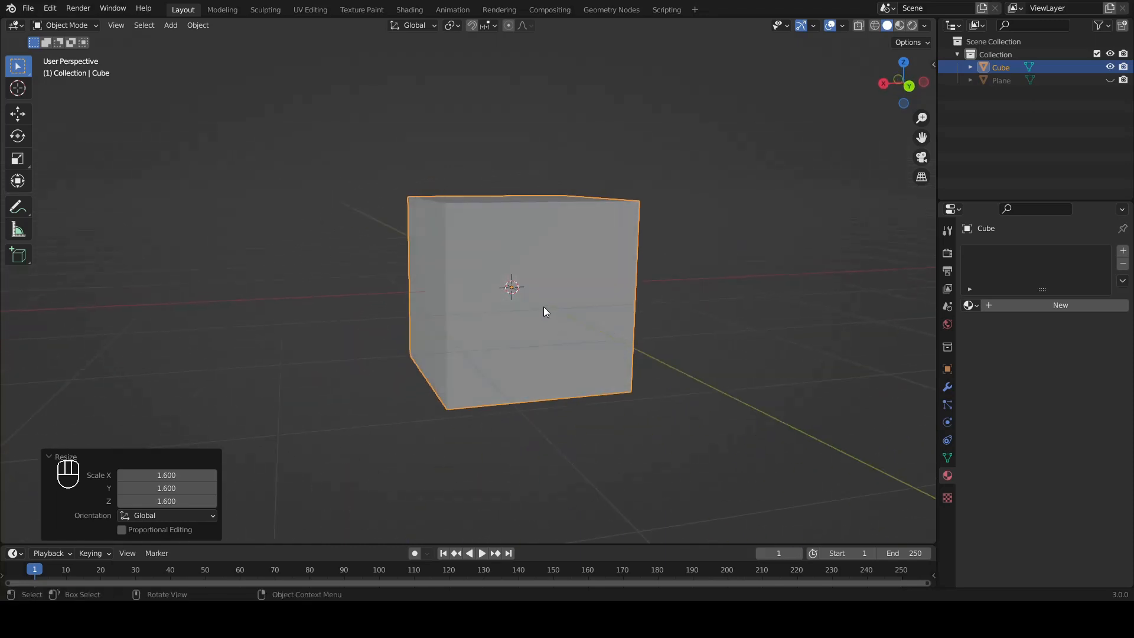
{"action": "middle_click_drag", "start_coordinate": [543, 307], "coordinate": [521, 288]}
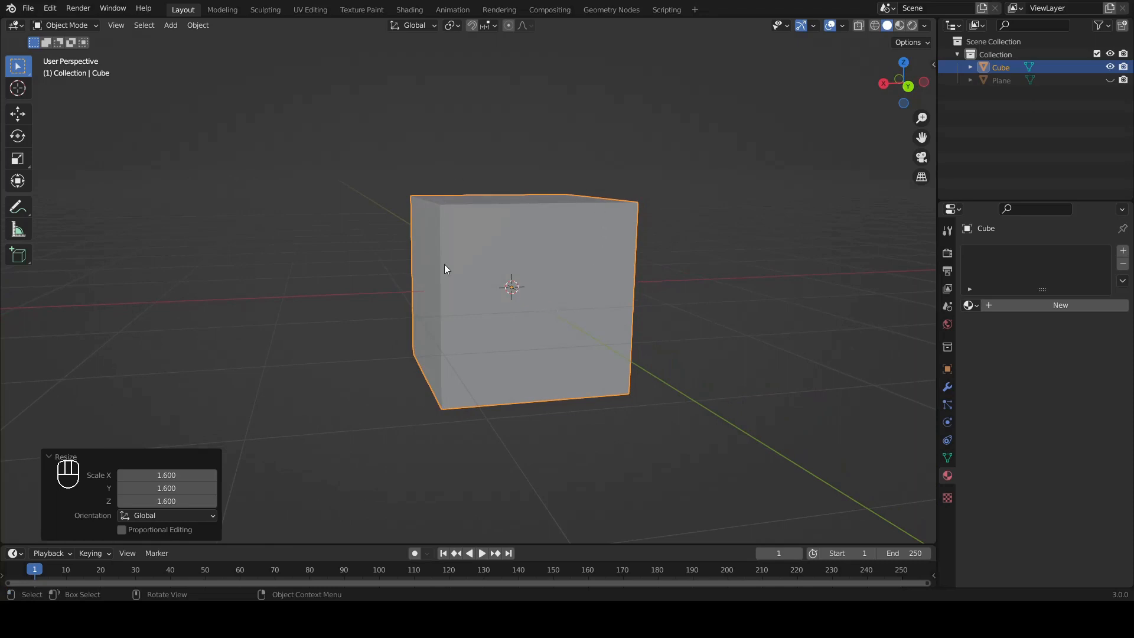
{"action": "middle_click_drag", "start_coordinate": [523, 240], "coordinate": [494, 229]}
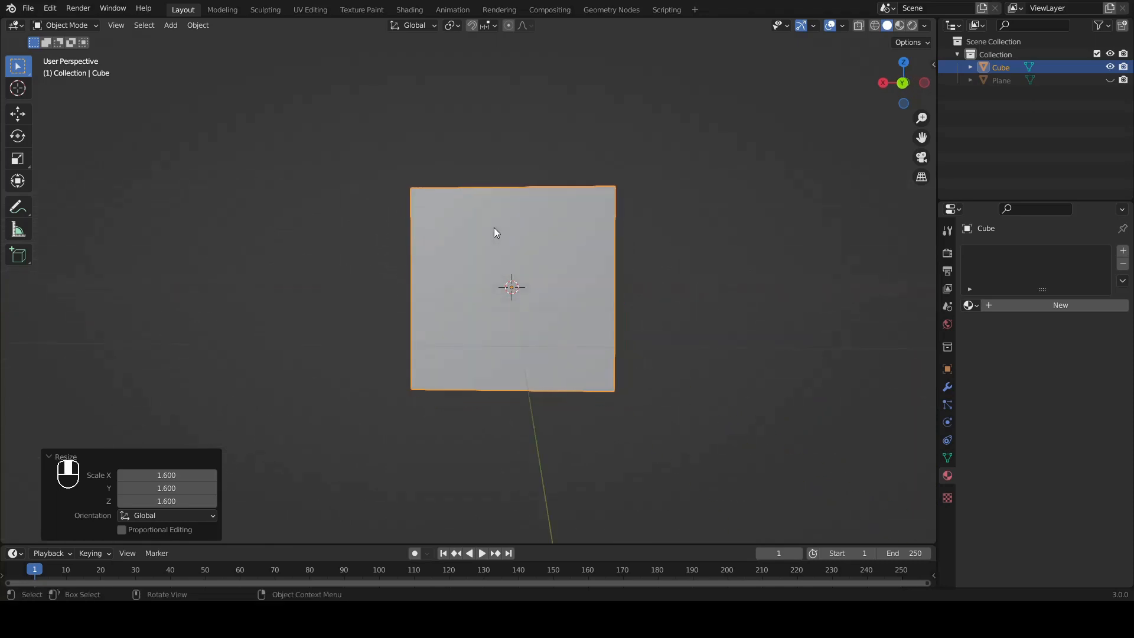
{"action": "middle_click_drag", "start_coordinate": [497, 281], "coordinate": [455, 287]}
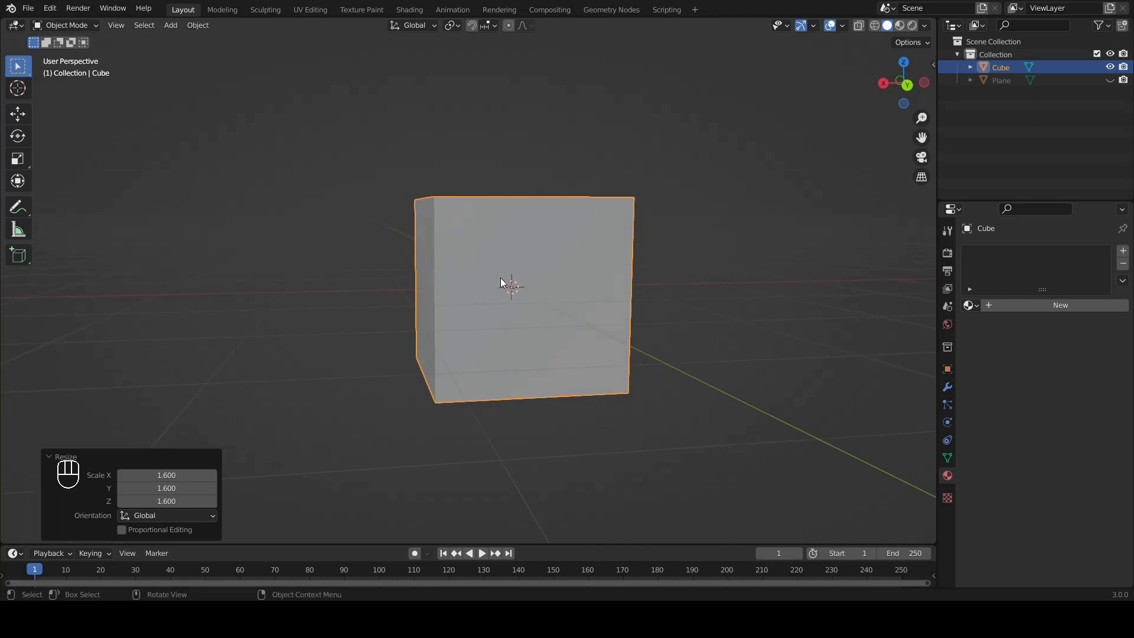
{"action": "key", "text": "Tab"}
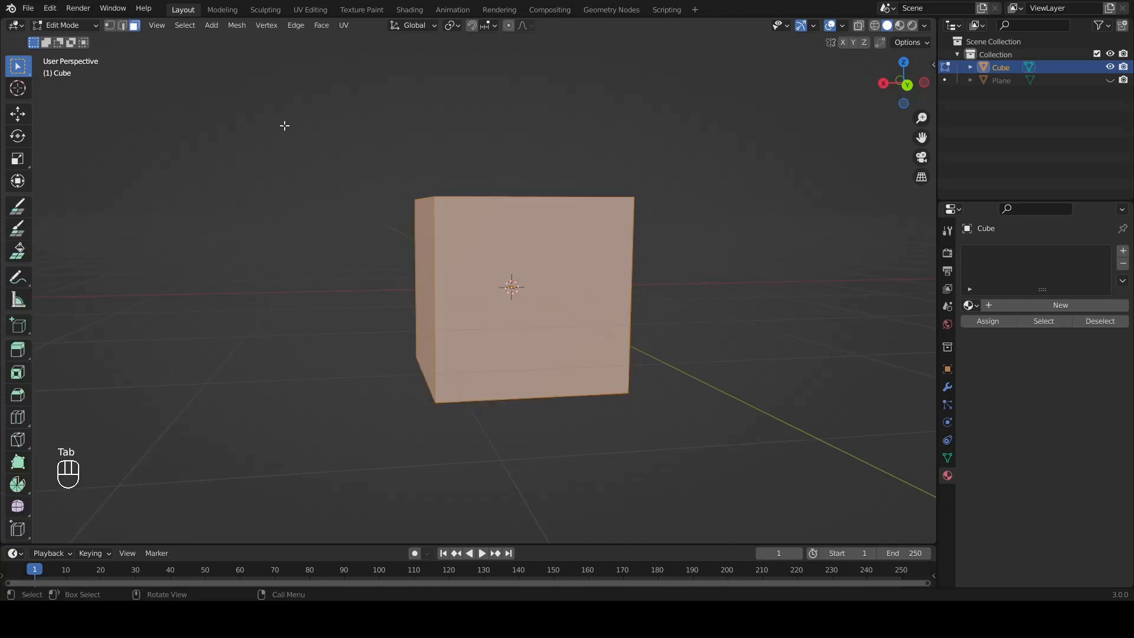
Step: Hide one side face of the cube to look at its inside, and reveal the face again
{"action": "left_click", "coordinate": [531, 264]}
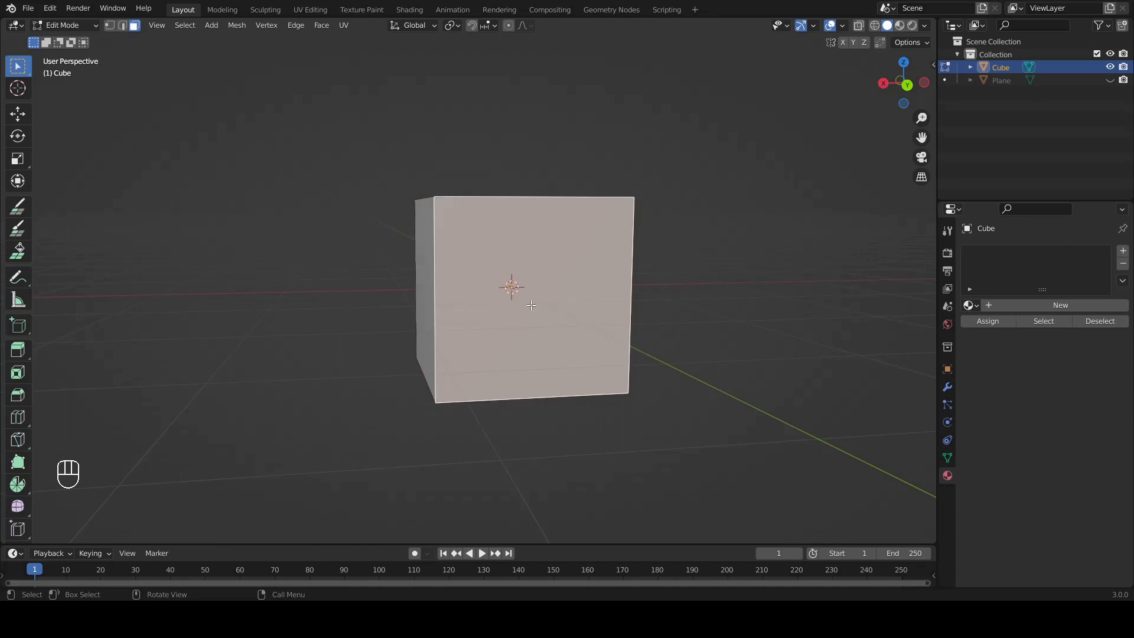
{"action": "key", "text": "h"}
{"action": "middle_click_drag", "start_coordinate": [531, 305], "coordinate": [559, 342]}
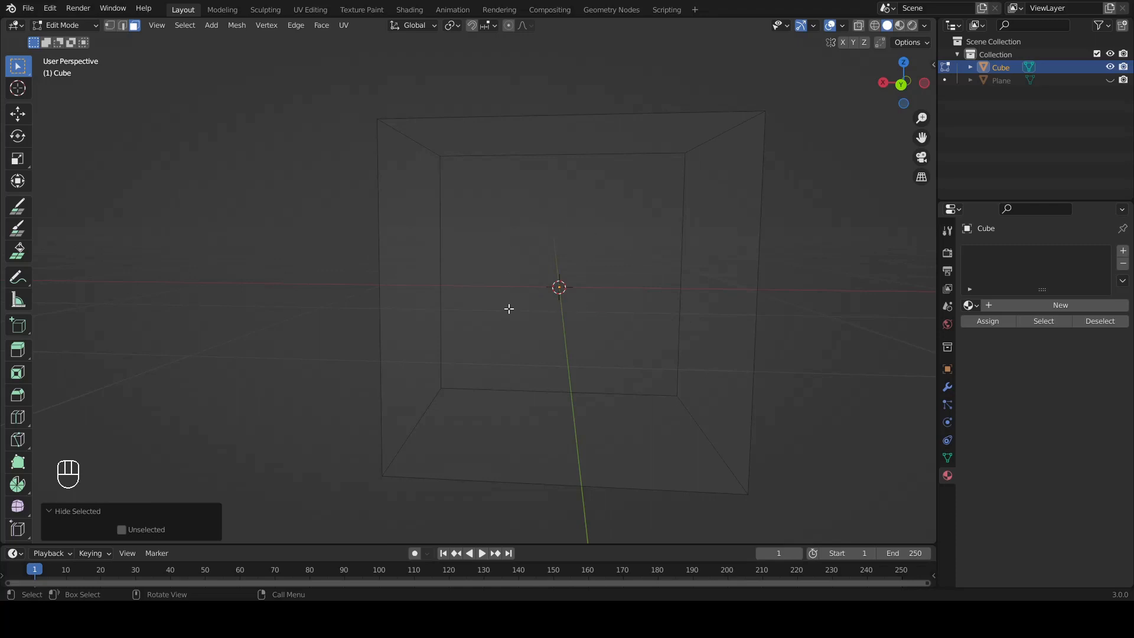
{"action": "key", "text": "alt"}
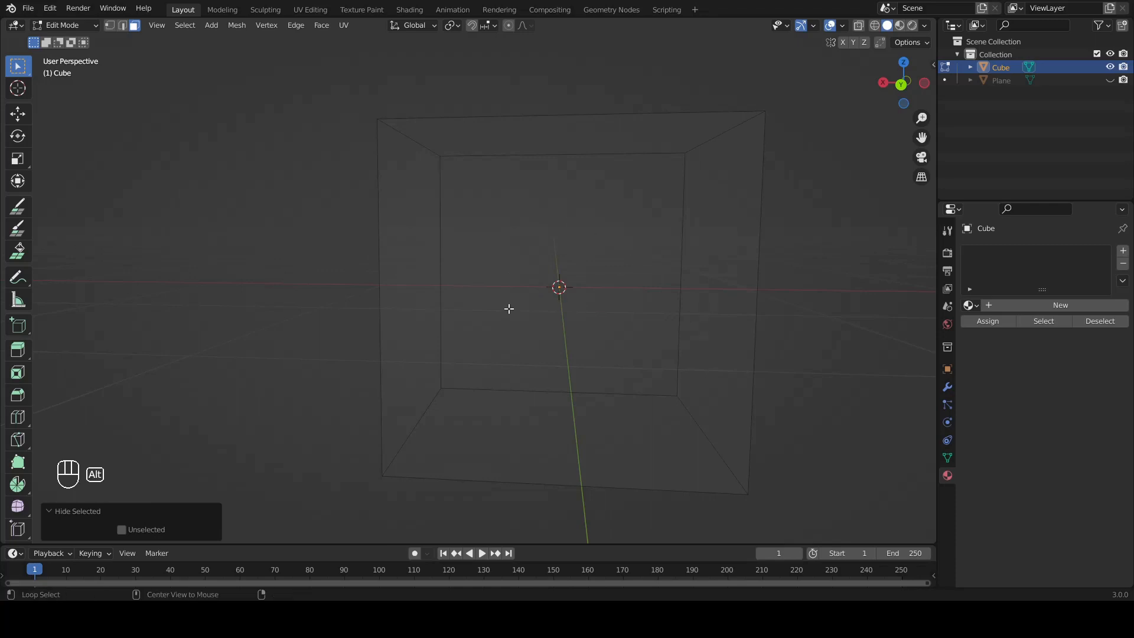
{"action": "key", "text": "alt+h"}
Step: Flip the normals of all the cube's faces and clear the selection
{"action": "middle_click_drag", "start_coordinate": [508, 308], "coordinate": [580, 299]}
{"action": "key", "text": "a"}
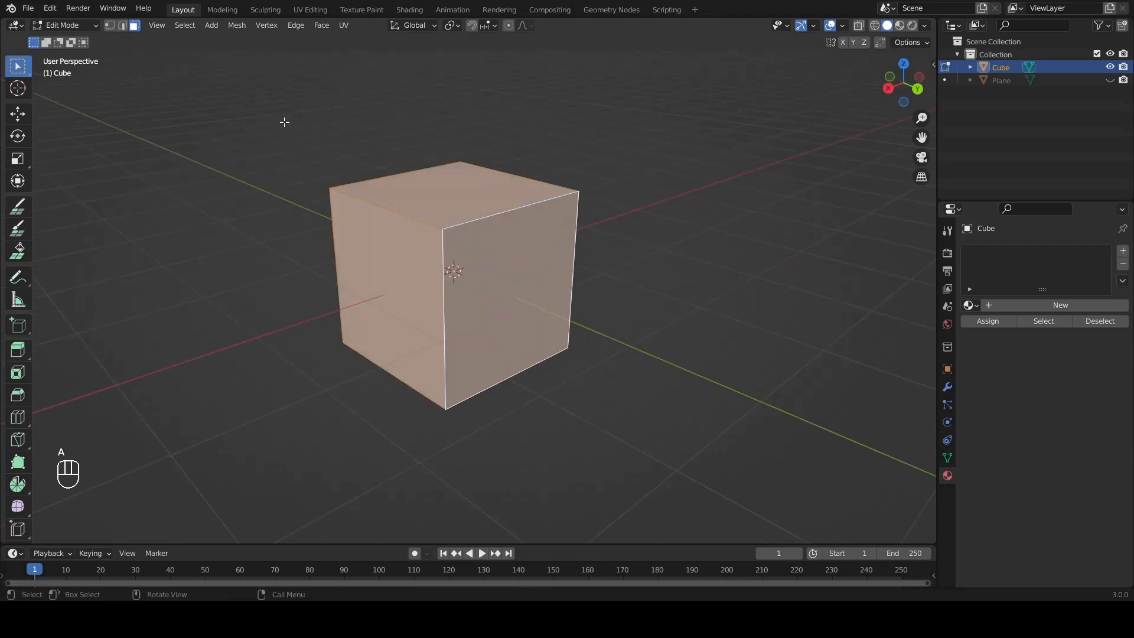
{"action": "left_click", "coordinate": [237, 29]}
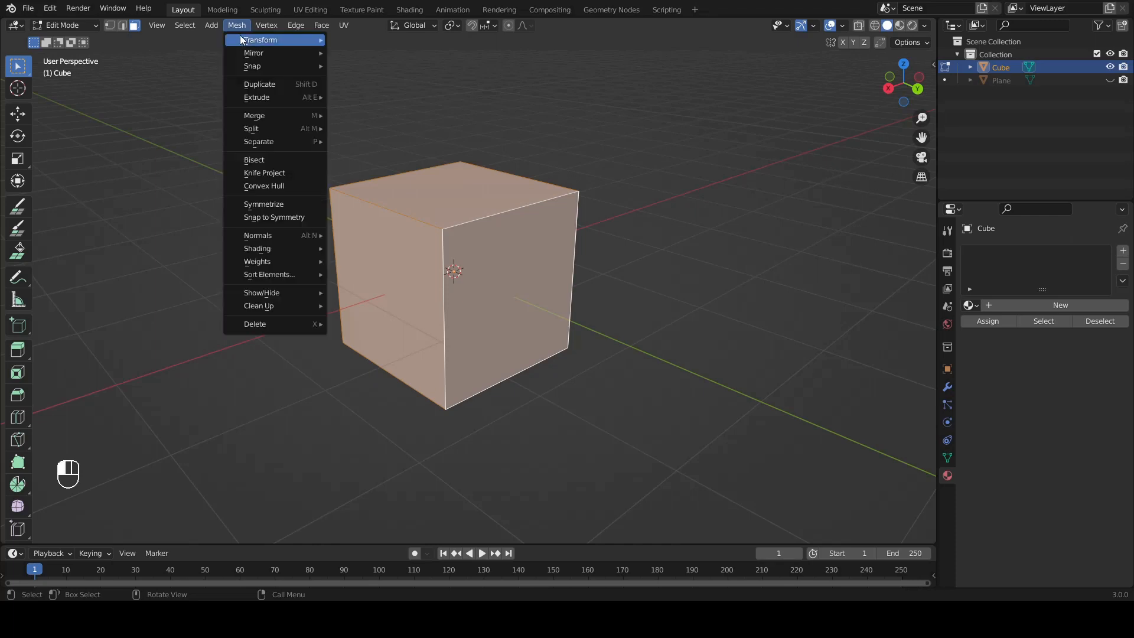
{"action": "mouse_move", "coordinate": [299, 237]}
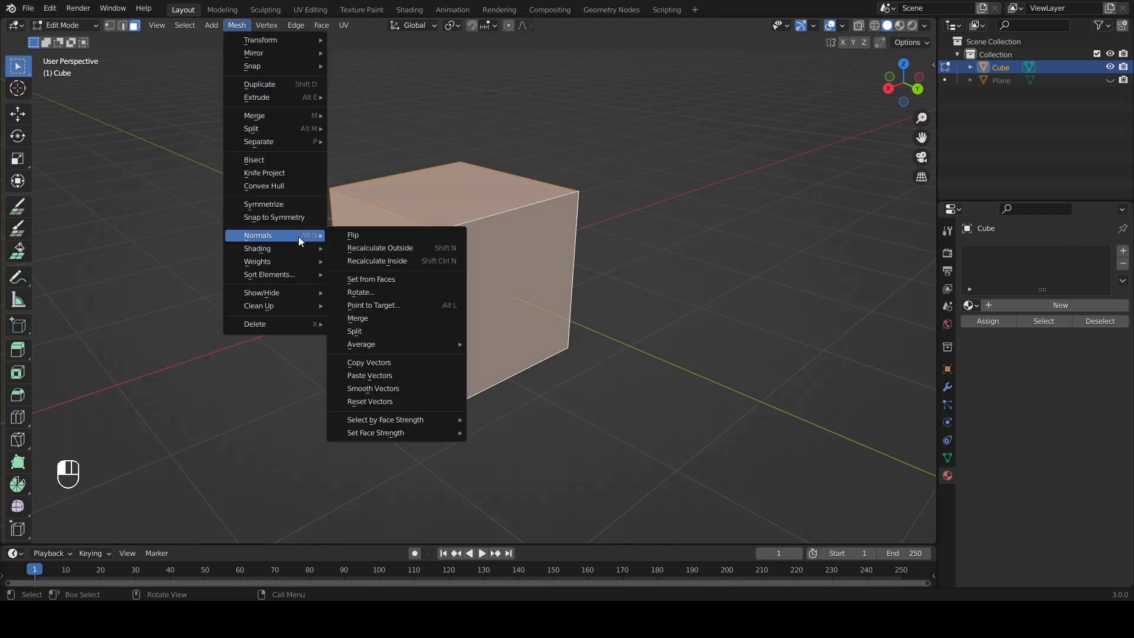
{"action": "left_click", "coordinate": [347, 235]}
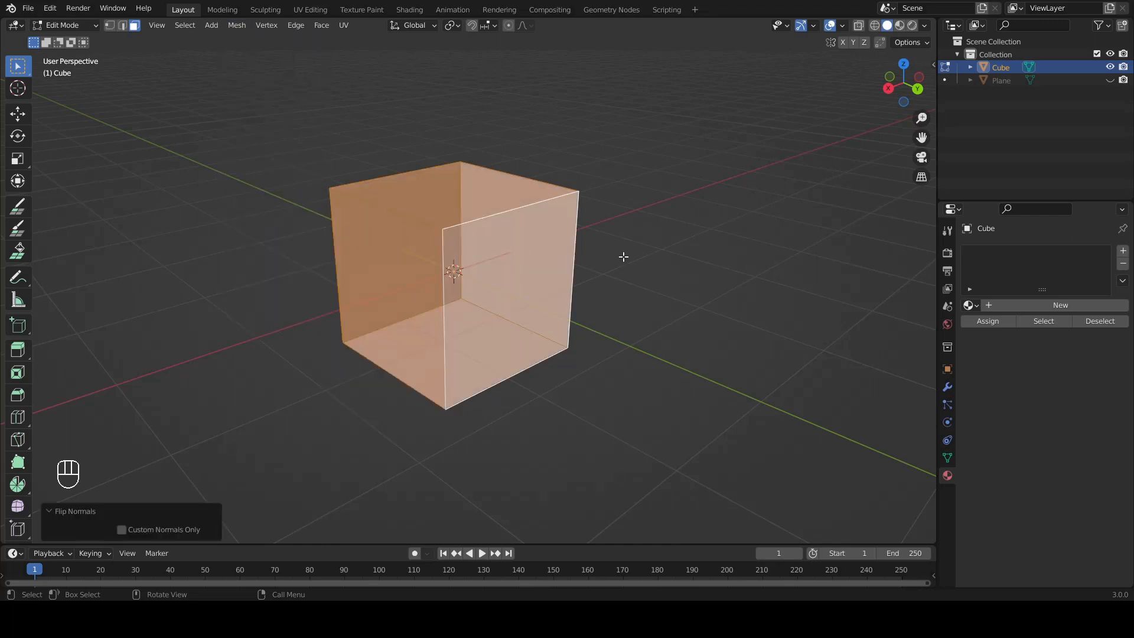
{"action": "left_click", "coordinate": [648, 259]}
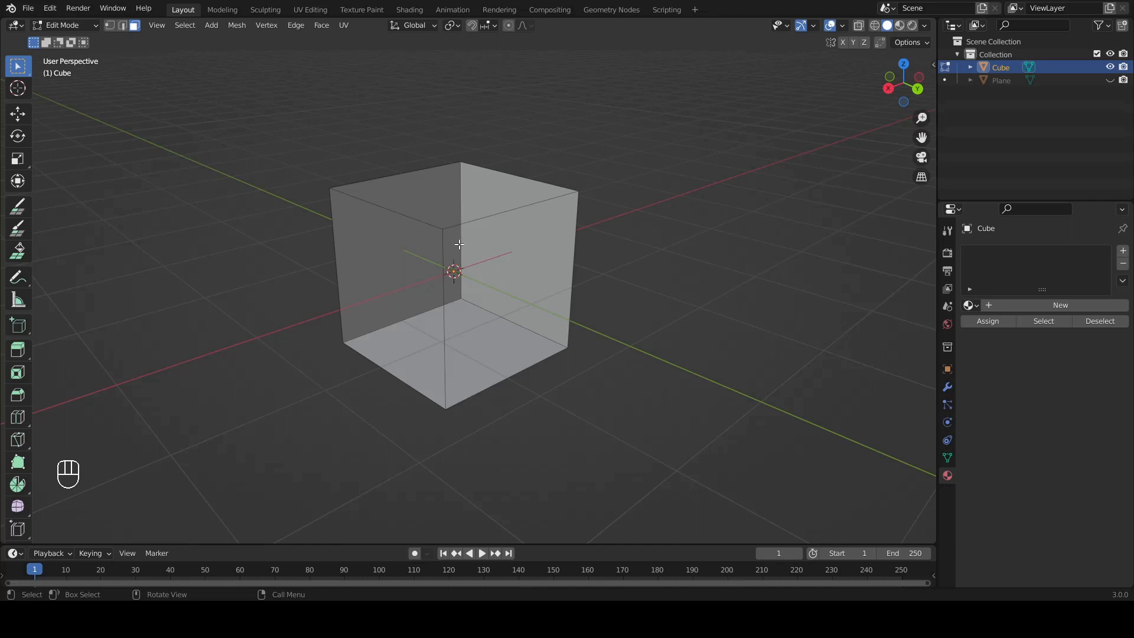
Step: Examine the inside of the cube with flipped normals from several sides and distances
{"action": "middle_click_drag", "start_coordinate": [365, 319], "coordinate": [498, 321]}
{"action": "middle_click_drag", "start_coordinate": [396, 282], "coordinate": [538, 262], "text": "shift"}
{"action": "scroll", "coordinate": [493, 303], "scroll_direction": "up", "scroll_amount": 6}
{"action": "scroll", "coordinate": [492, 275], "scroll_direction": "down", "scroll_amount": 3}
{"action": "middle_click_drag", "start_coordinate": [568, 241], "coordinate": [428, 232], "text": "shift"}
{"action": "scroll", "coordinate": [426, 251], "scroll_direction": "up", "scroll_amount": 1}
{"action": "scroll", "coordinate": [449, 247], "scroll_direction": "up", "scroll_amount": 1}
{"action": "middle_click_drag", "start_coordinate": [427, 232], "coordinate": [532, 289], "text": "shift"}
{"action": "scroll", "coordinate": [490, 308], "scroll_direction": "down", "scroll_amount": 5}
{"action": "scroll", "coordinate": [518, 260], "scroll_direction": "down", "scroll_amount": 3}
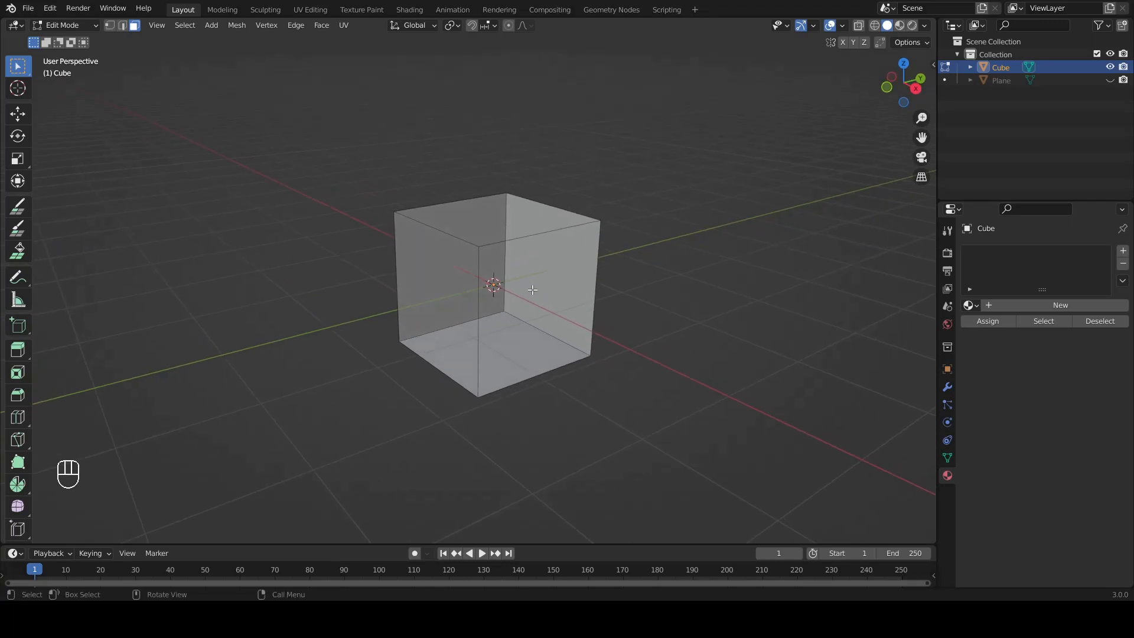
Step: Save the file and show the Plane box frame again
{"action": "key", "text": "ctrl+s"}
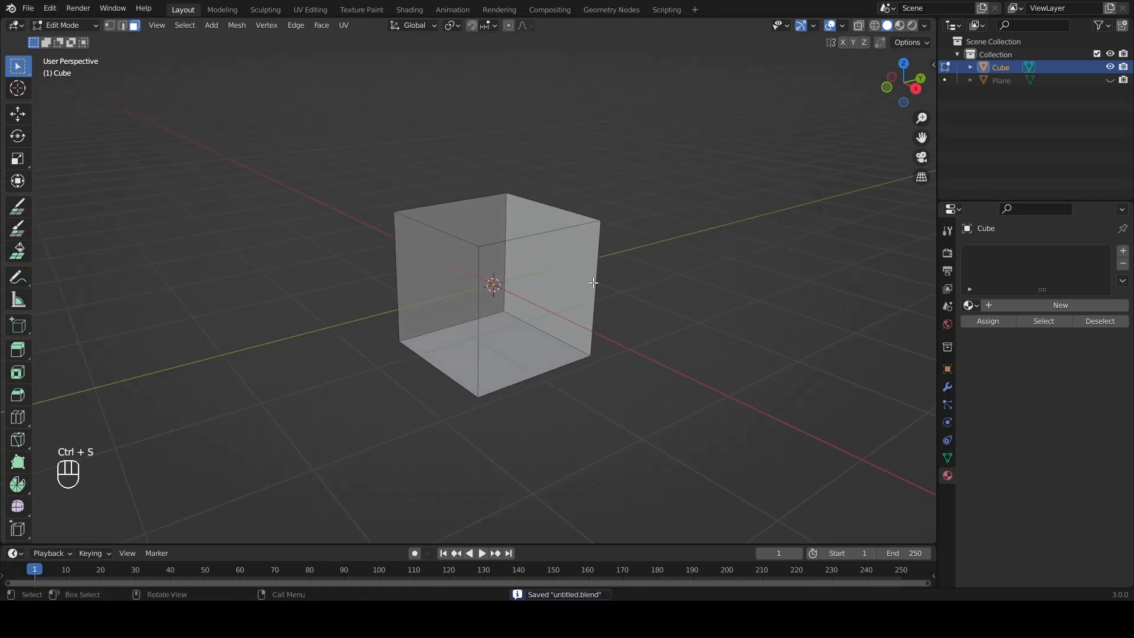
{"action": "left_click", "coordinate": [1110, 81]}
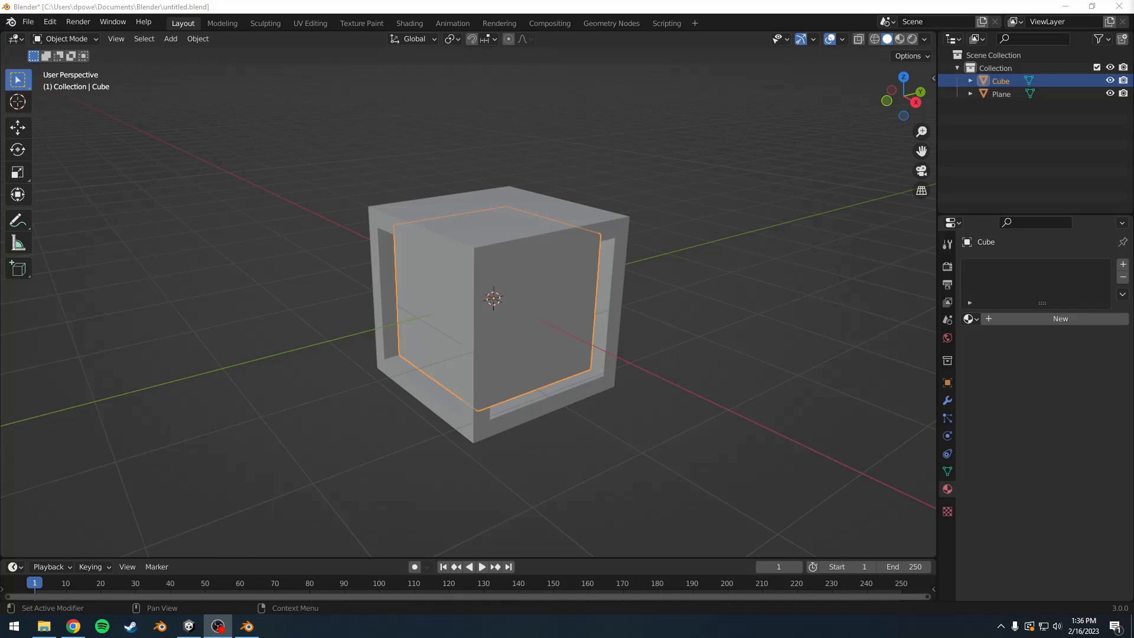
{"action": "left_click", "coordinate": [768, 323]}
Step: Apply the location, rotation and scale of the Cube object
{"action": "left_click", "coordinate": [1004, 81]}
{"action": "key", "text": "ctrl+a"}
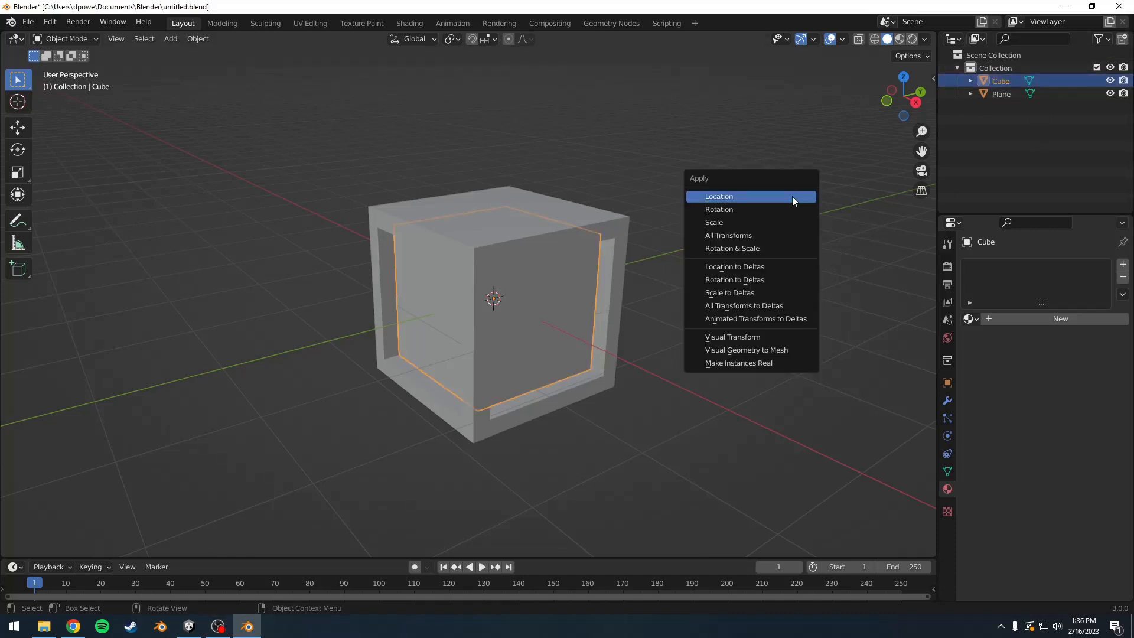
{"action": "left_click", "coordinate": [792, 196]}
{"action": "key", "text": "ctrl+a"}
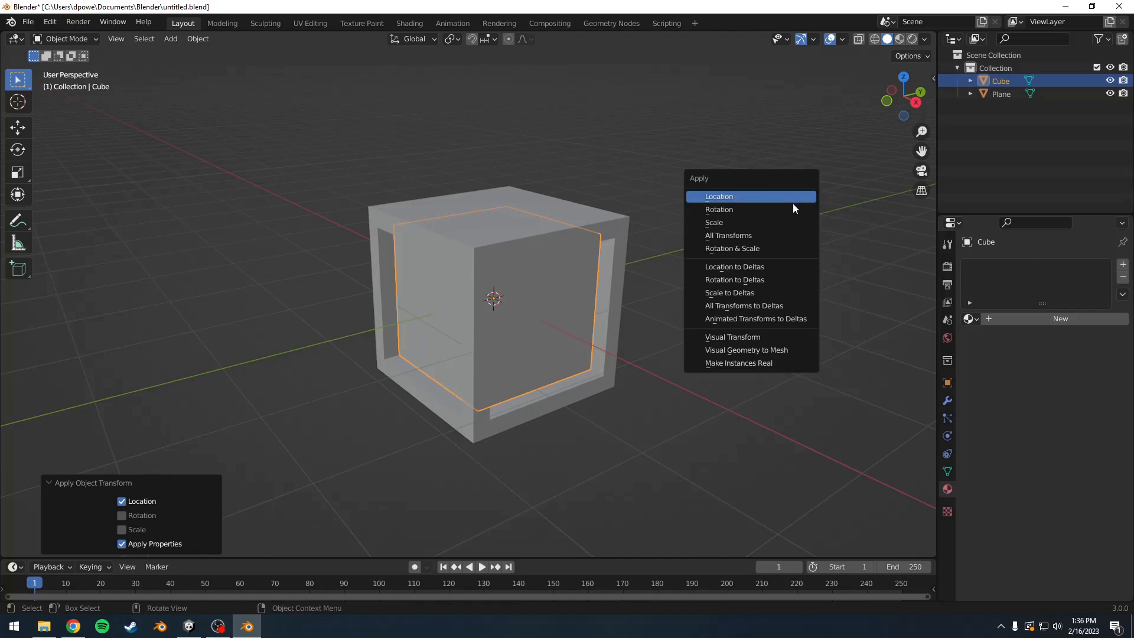
{"action": "left_click", "coordinate": [792, 209]}
{"action": "key", "text": "ctrl+a"}
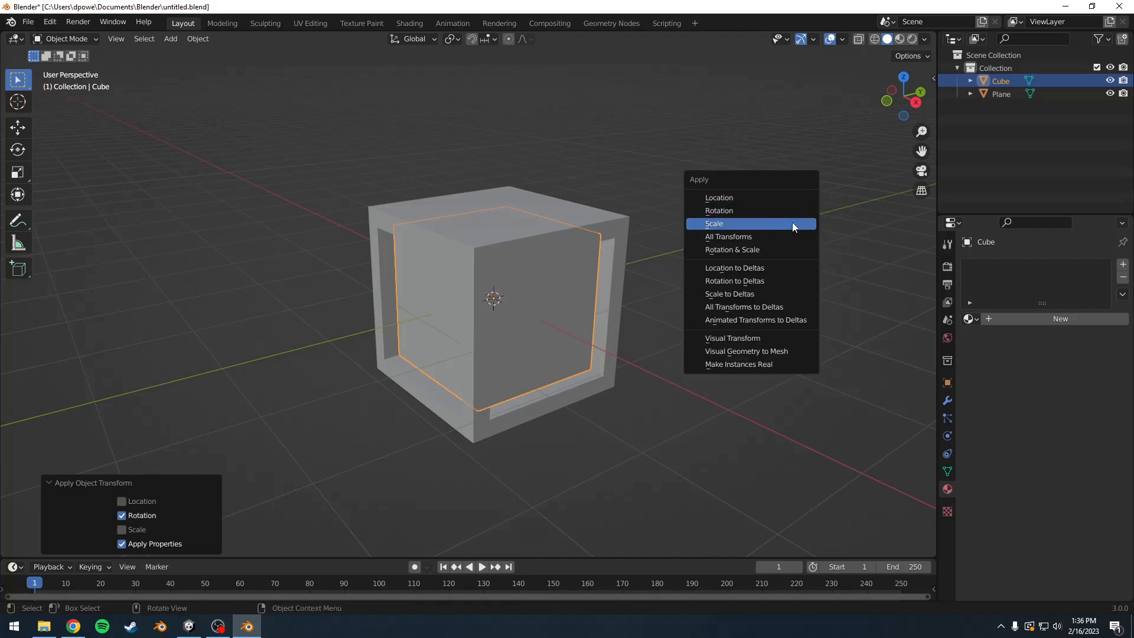
{"action": "left_click", "coordinate": [792, 222]}
Step: Apply the location, rotation and scale of the Plane box frame
{"action": "left_click", "coordinate": [622, 222]}
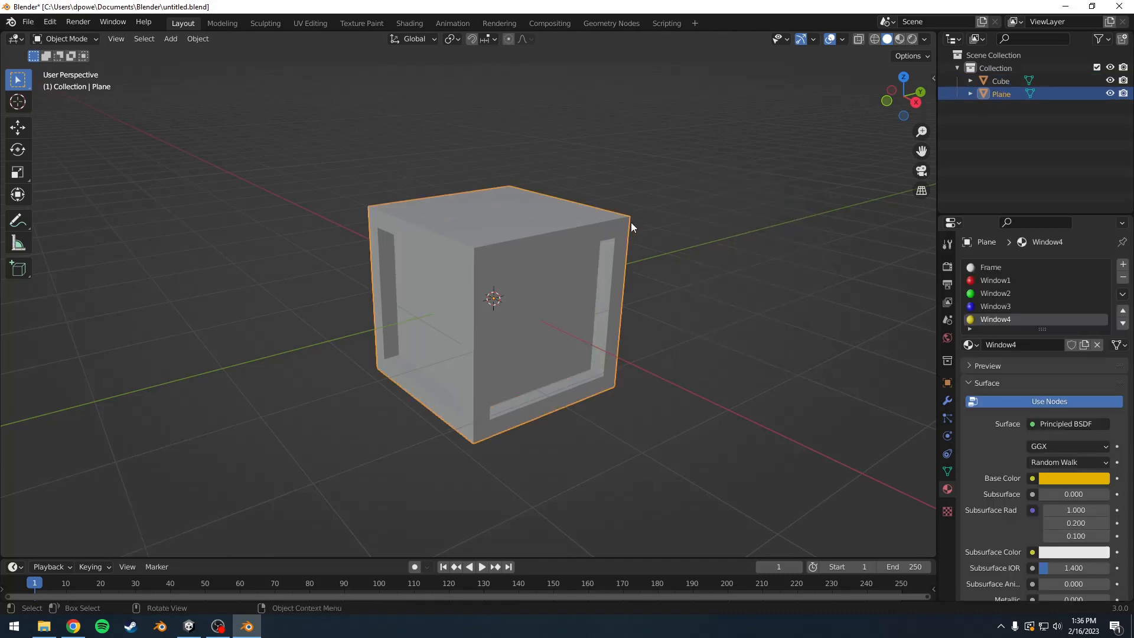
{"action": "key", "text": "ctrl+a"}
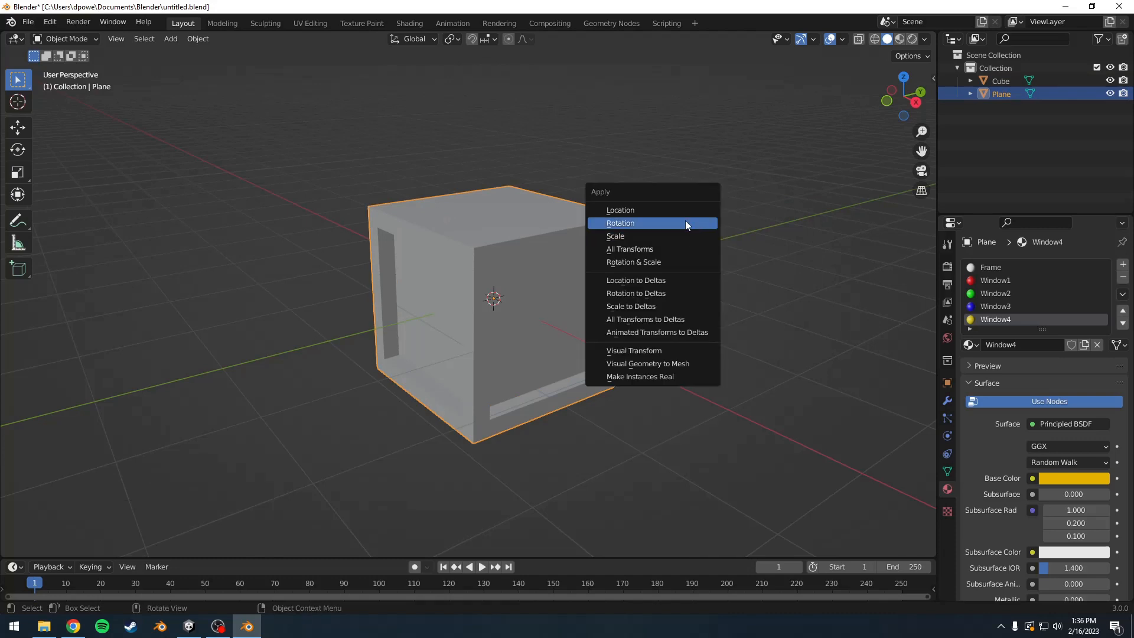
{"action": "left_click", "coordinate": [682, 214]}
{"action": "key", "text": "ctrl+a"}
{"action": "left_click", "coordinate": [684, 224]}
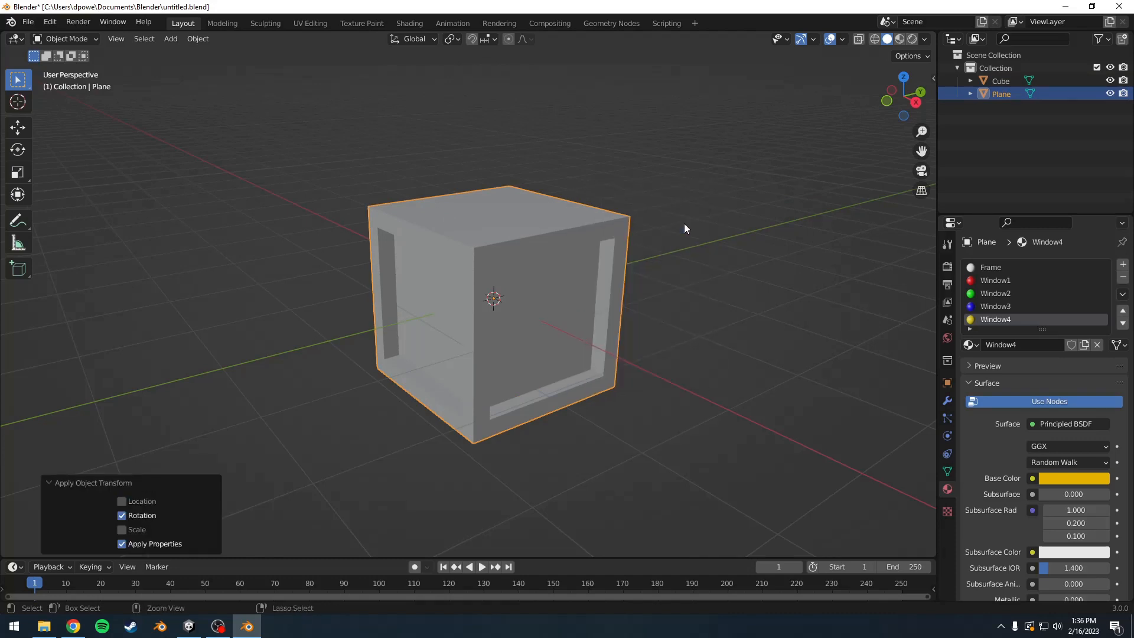
{"action": "key", "text": "ctrl+a"}
{"action": "left_click", "coordinate": [679, 238]}
Step: Export only the selected Plane frame as Frame.fbx into the Unity project's Assets folder with Apply Transform enabled
{"action": "left_click", "coordinate": [27, 22]}
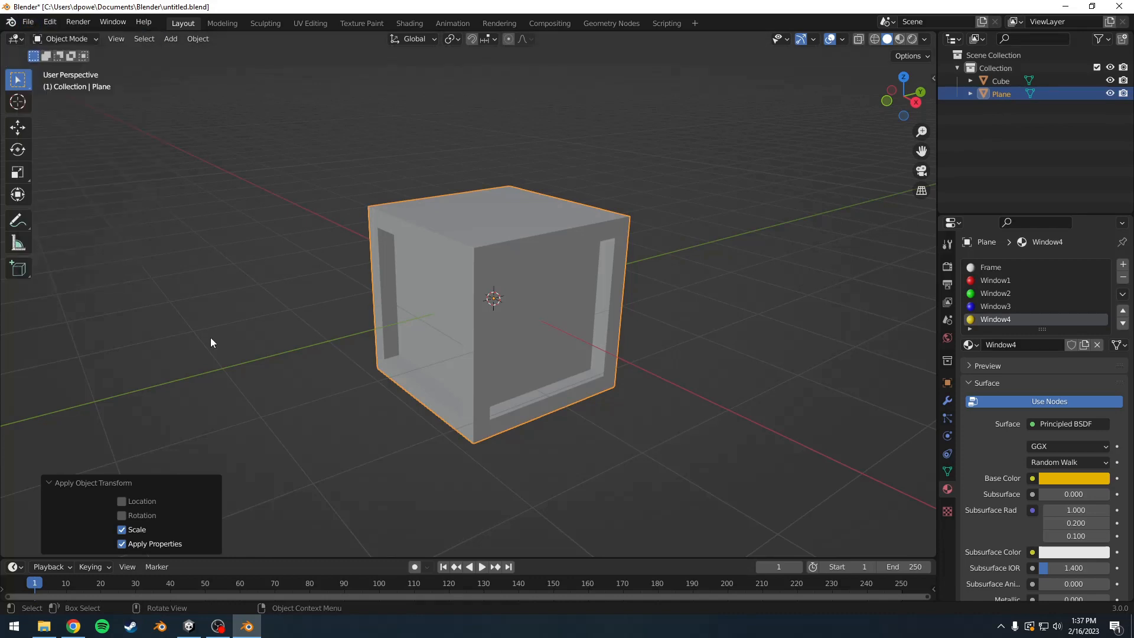
{"action": "left_click", "coordinate": [27, 22]}
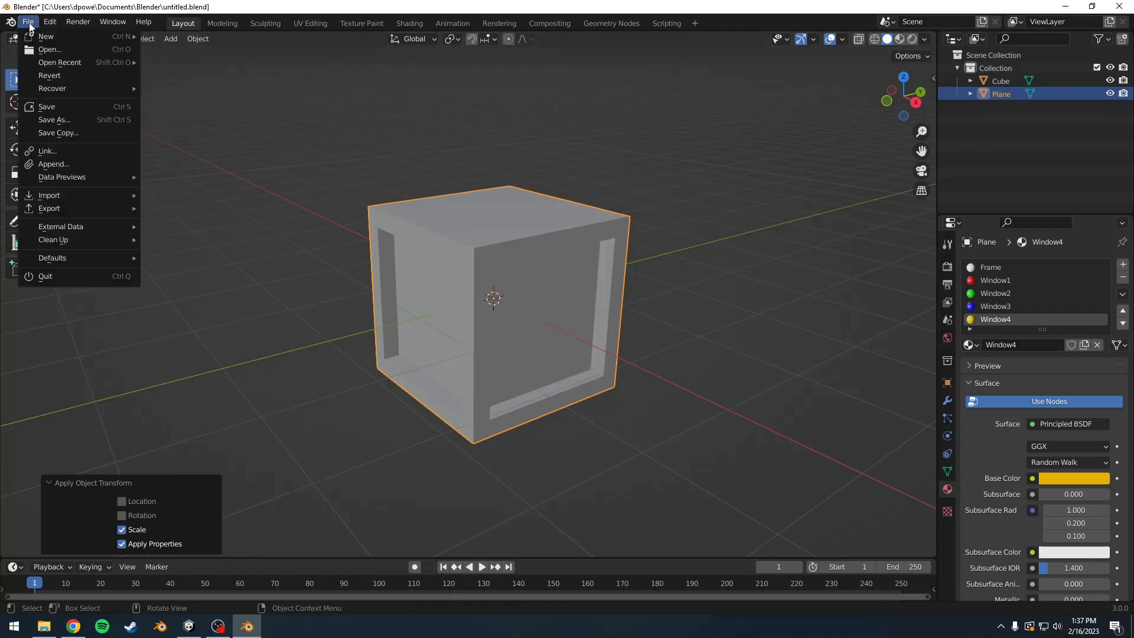
{"action": "mouse_move", "coordinate": [84, 207]}
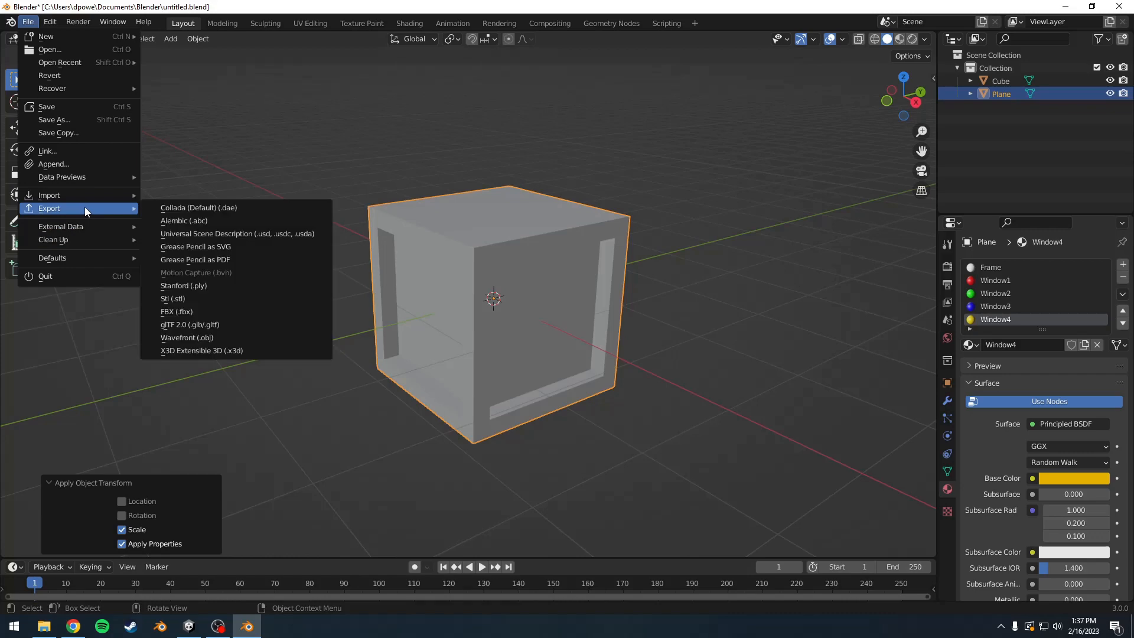
{"action": "left_click", "coordinate": [193, 314]}
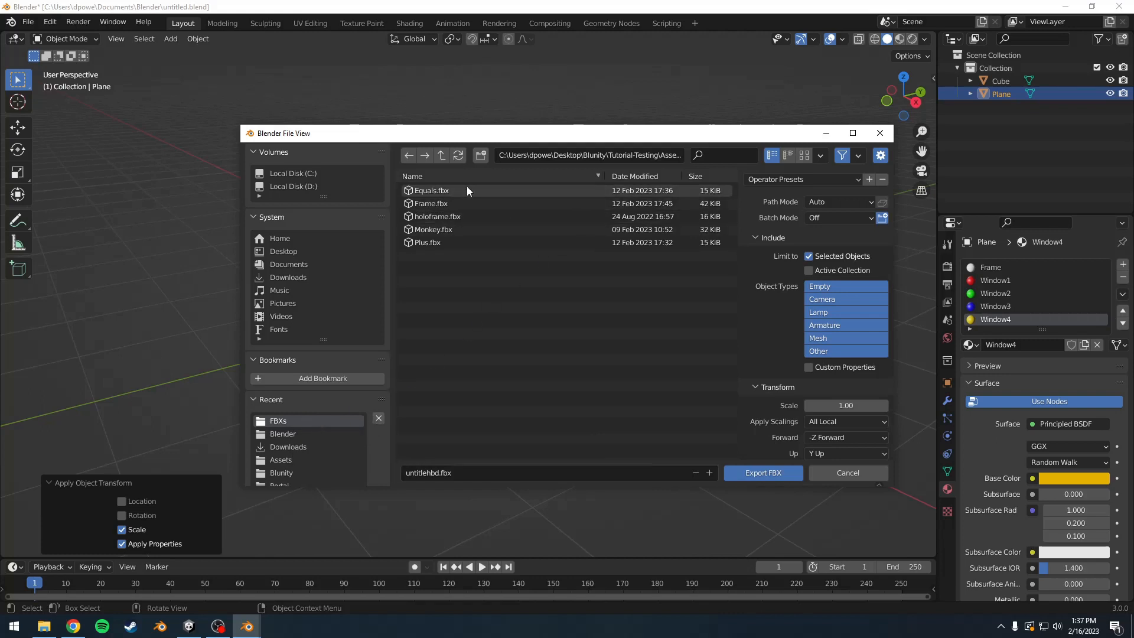
{"action": "left_click", "coordinate": [449, 155]}
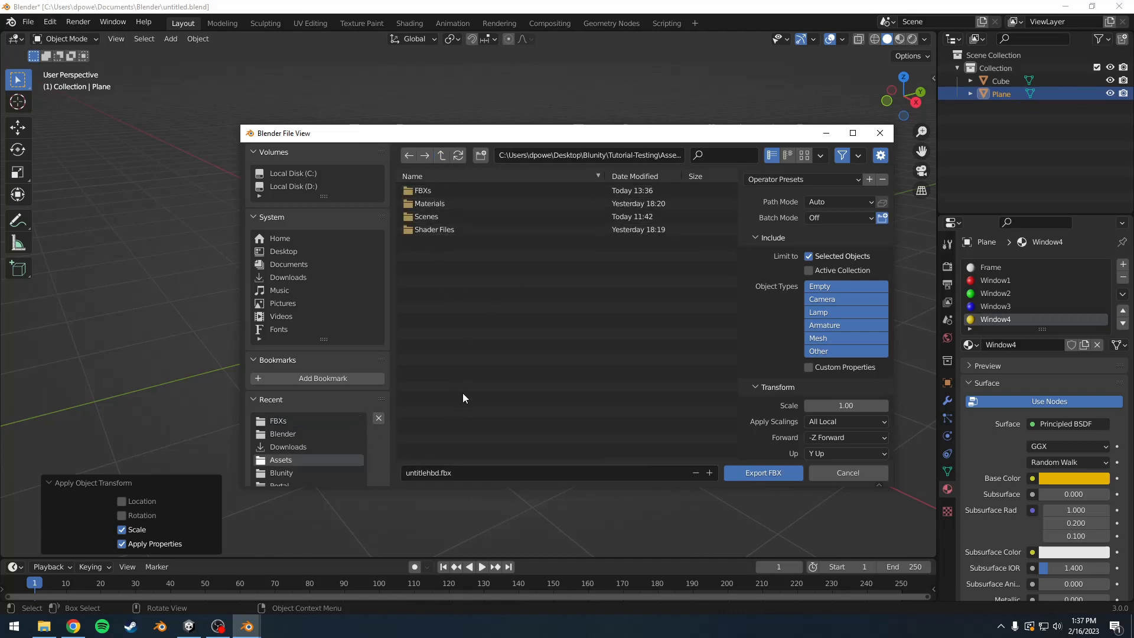
{"action": "left_click", "coordinate": [438, 475]}
{"action": "scroll", "coordinate": [789, 313], "scroll_direction": "down", "scroll_amount": 4}
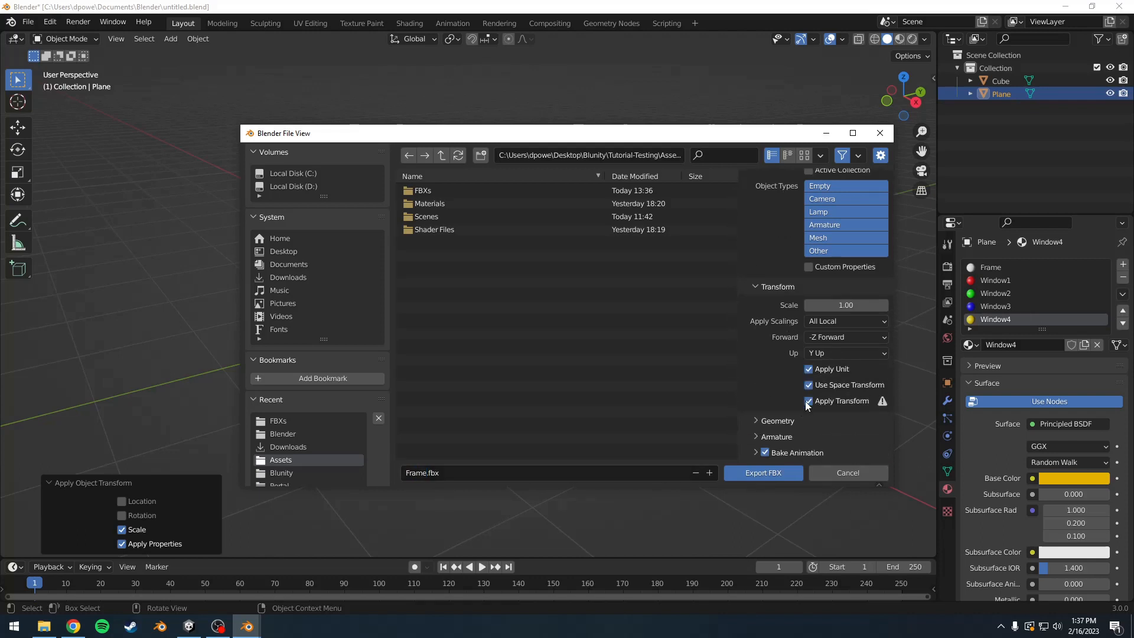
{"action": "left_click", "coordinate": [753, 479]}
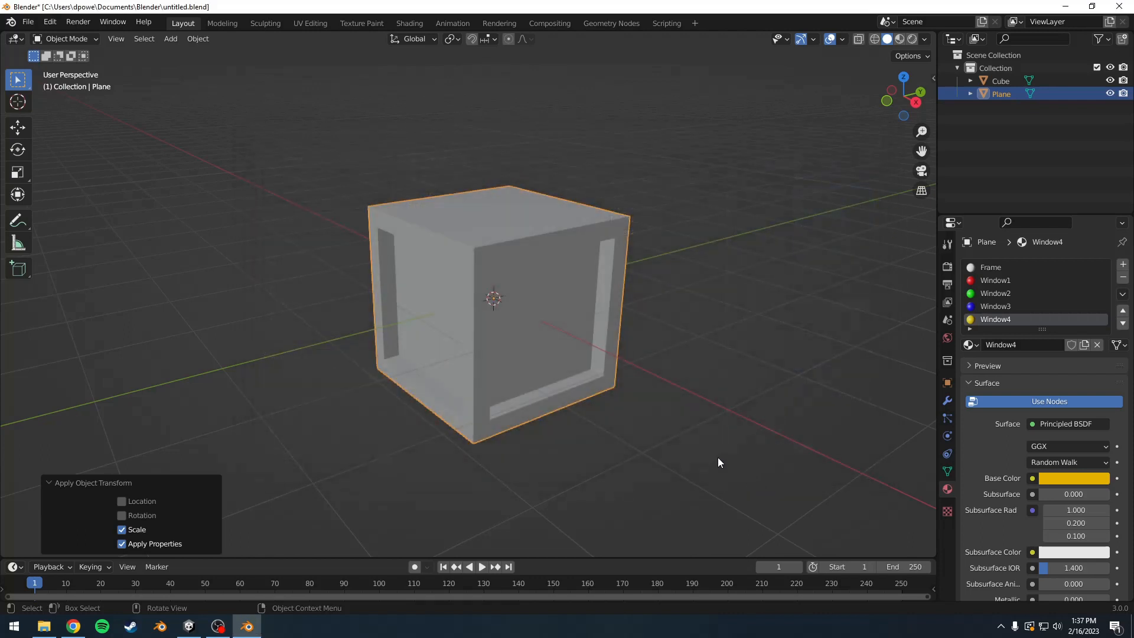
Step: Export only the Cube as Box.fbx into the same Assets folder with Apply Transform enabled, and save the file
{"action": "left_click", "coordinate": [998, 82]}
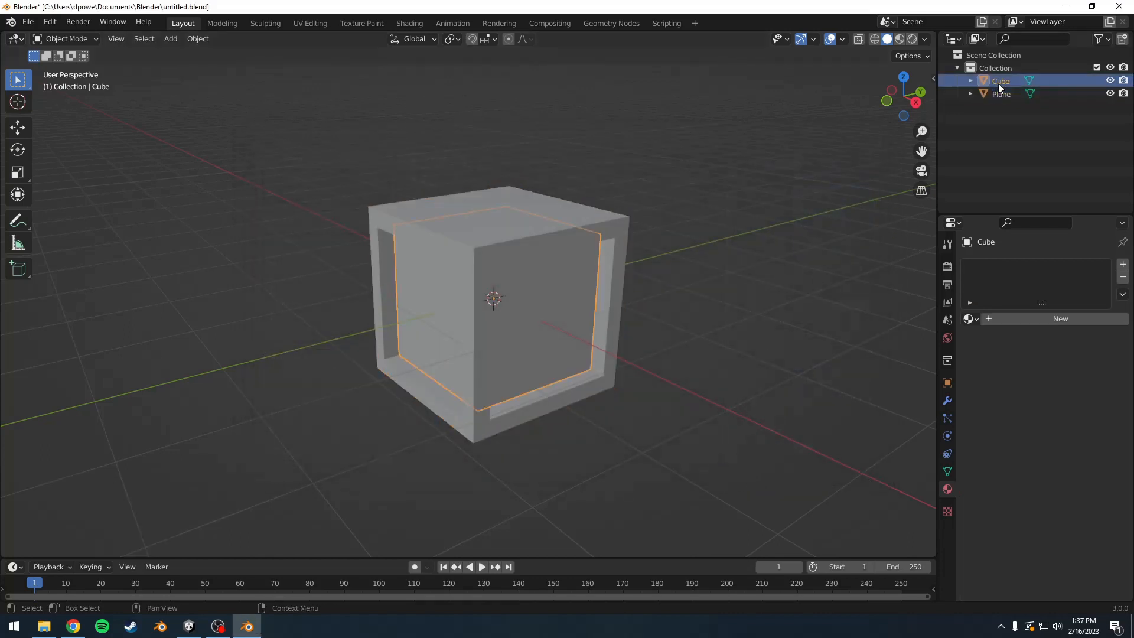
{"action": "left_click", "coordinate": [30, 25]}
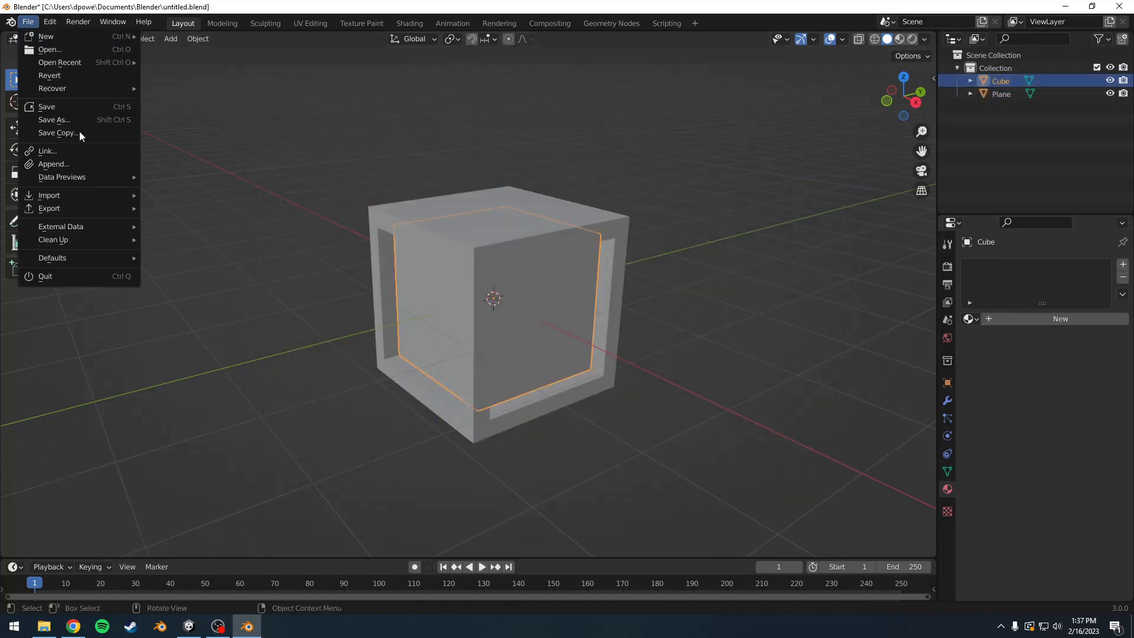
{"action": "mouse_move", "coordinate": [94, 209]}
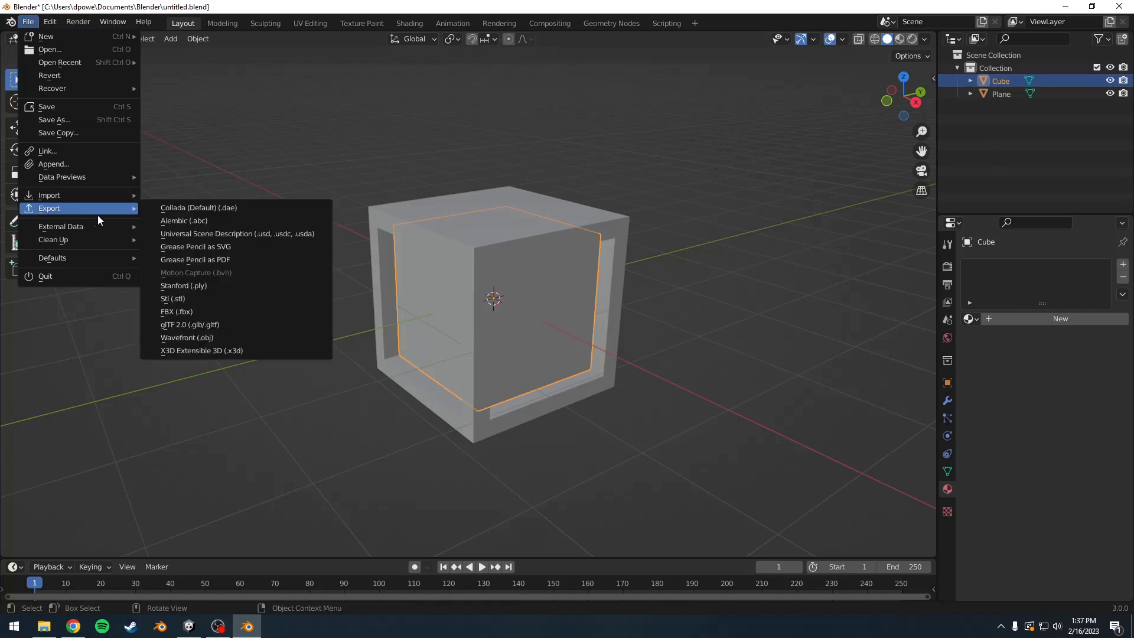
{"action": "left_click", "coordinate": [178, 312]}
{"action": "left_click", "coordinate": [423, 472]}
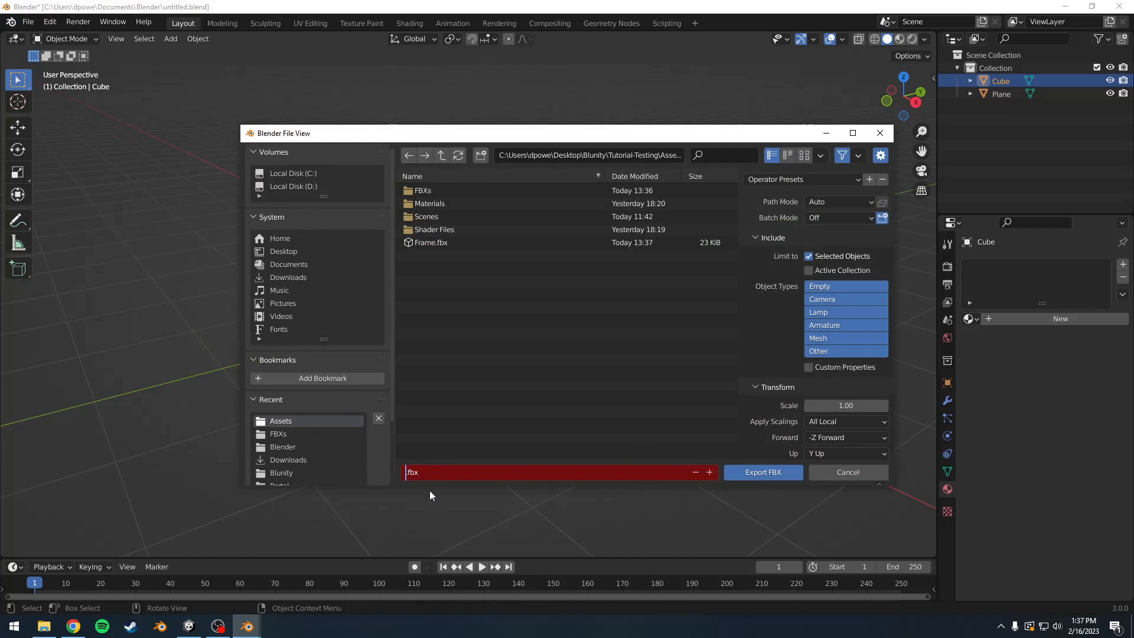
{"action": "left_click", "coordinate": [730, 344]}
{"action": "scroll", "coordinate": [777, 331], "scroll_direction": "down", "scroll_amount": 4}
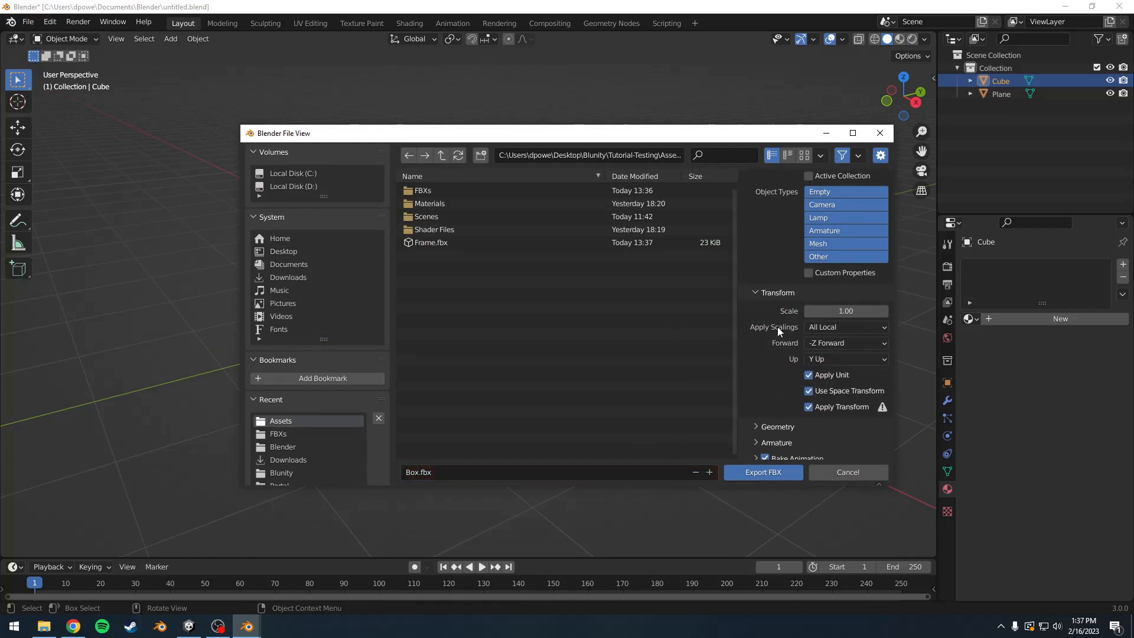
{"action": "left_click", "coordinate": [763, 473]}
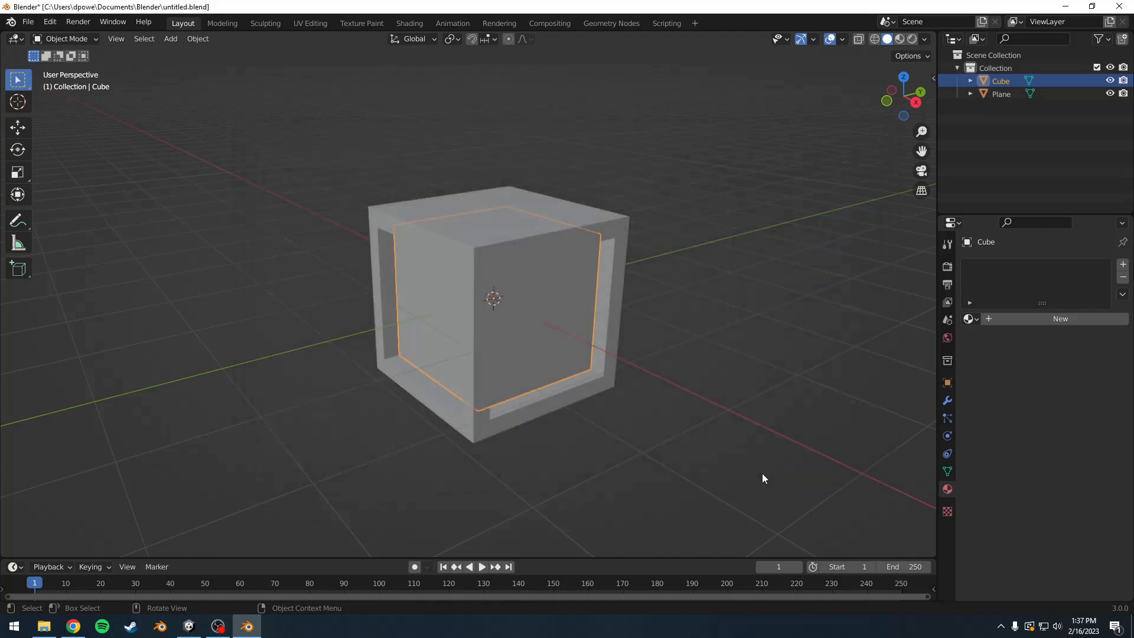
{"action": "left_click", "coordinate": [276, 107]}
{"action": "key", "text": "ctrl+s"}
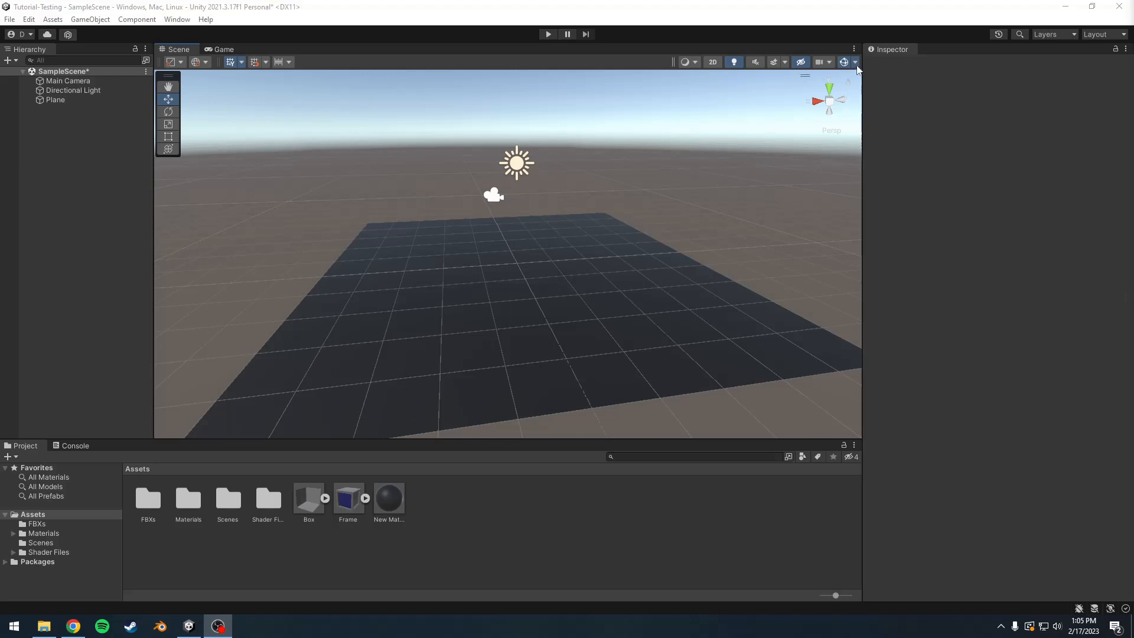
Step: Switch to Unity, hide the scene gizmo icons and place the Frame model on the plane
{"action": "left_click", "coordinate": [841, 89]}
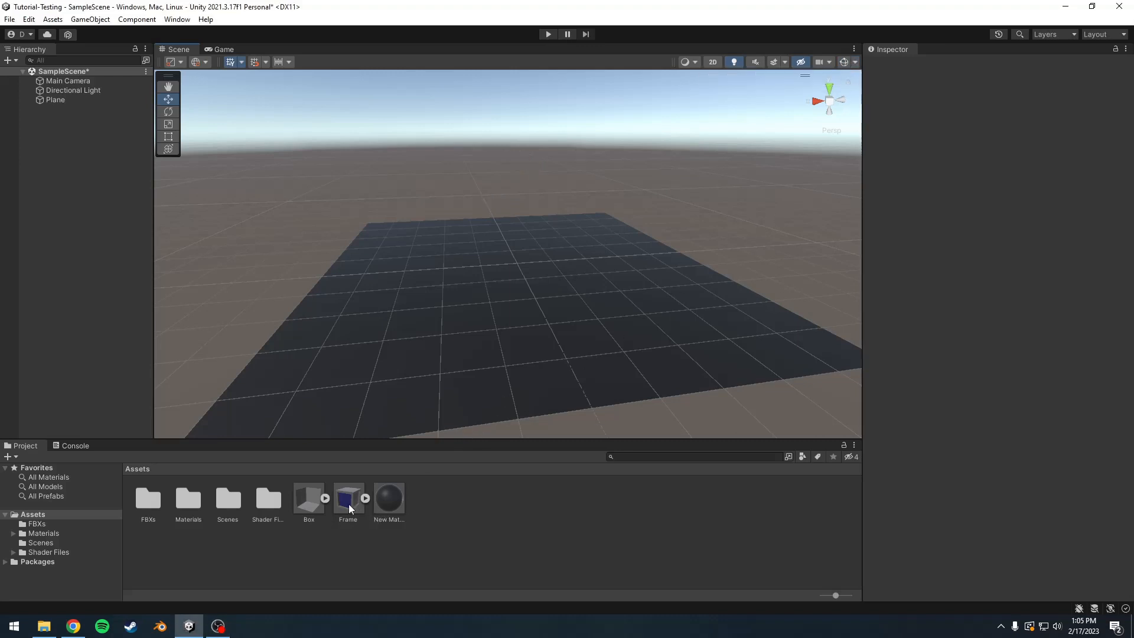
{"action": "left_click_drag", "start_coordinate": [348, 509], "coordinate": [512, 278]}
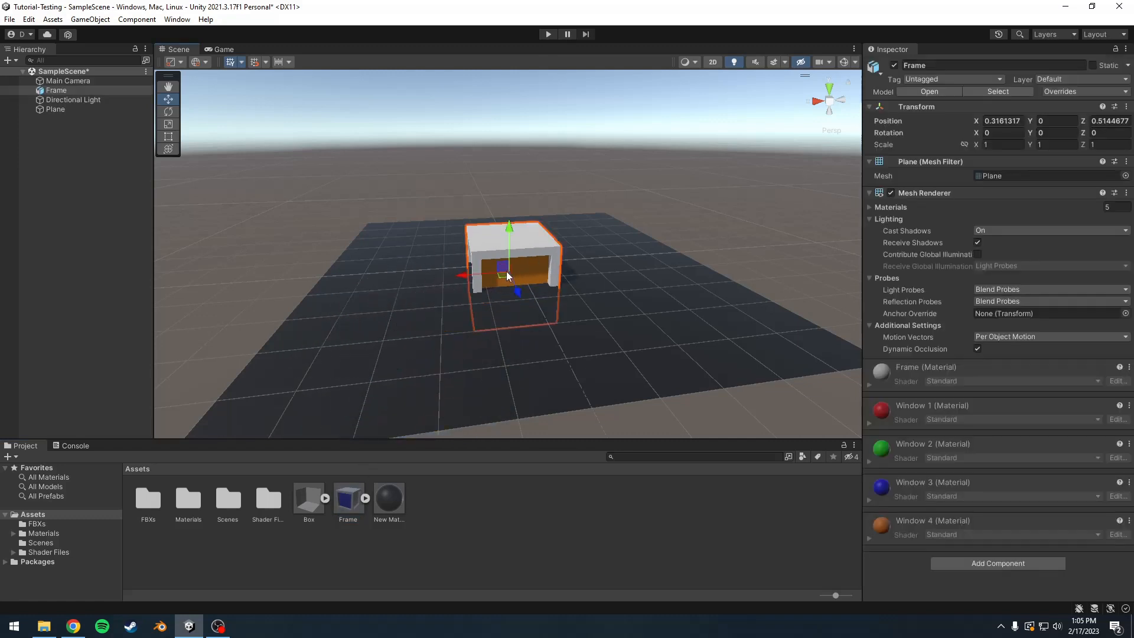
Step: Set the Frame object's position to X 0, Y 1, Z 0
{"action": "left_click", "coordinate": [1022, 122]}
{"action": "type", "text": "0"}
{"action": "key", "text": "Tab"}
{"action": "type", "text": "1"}
{"action": "key", "text": "Tab"}
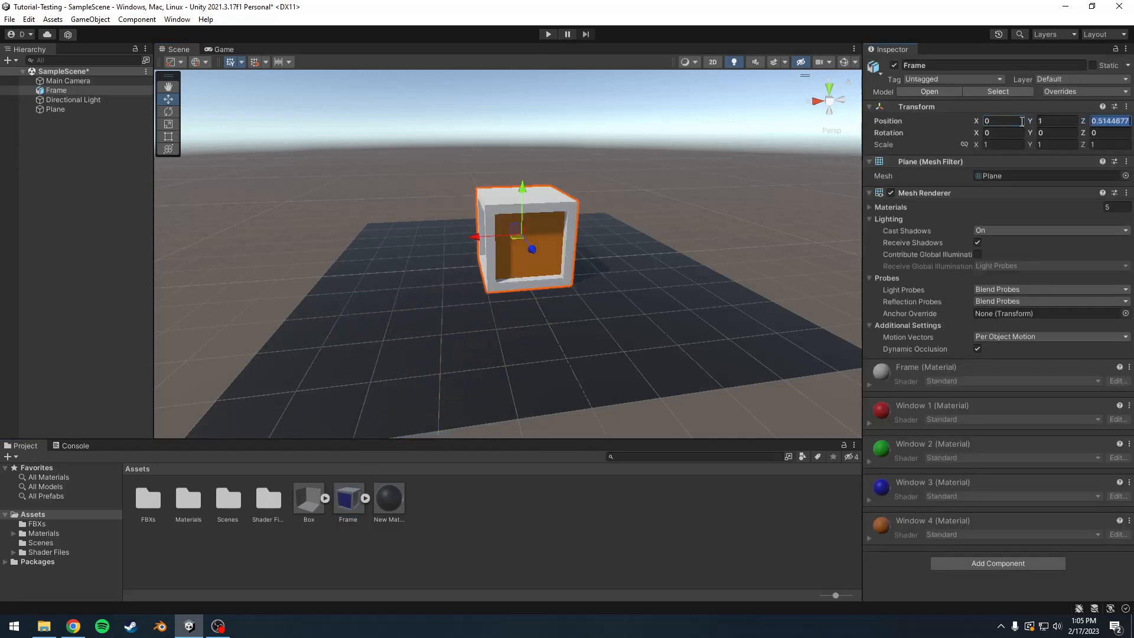
{"action": "type", "text": "0"}
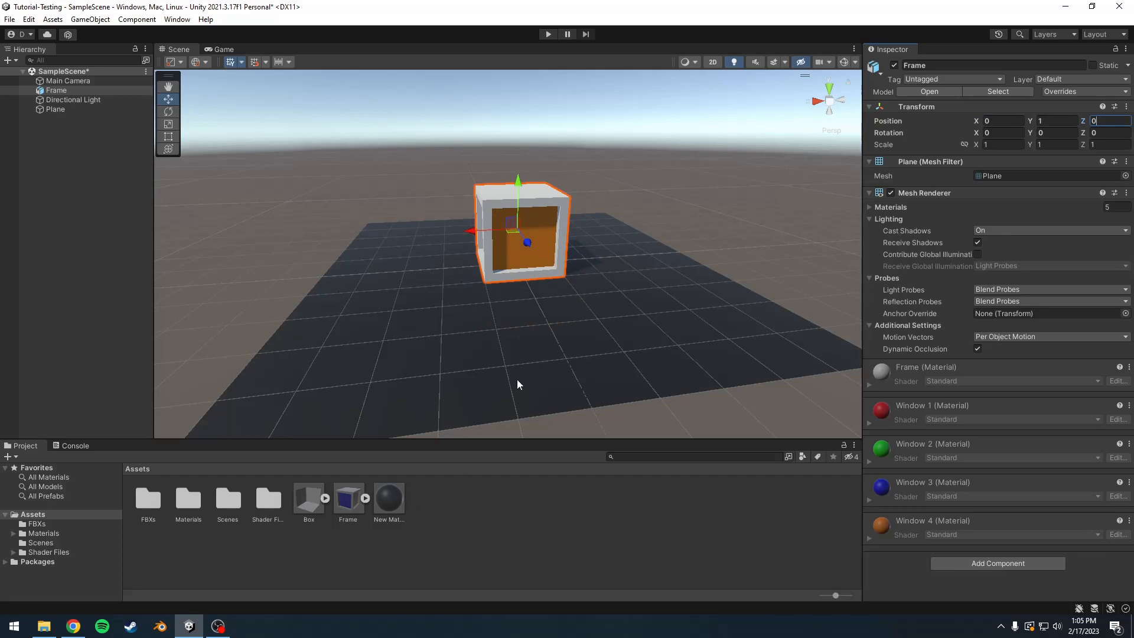
Step: Place four instances of the Box model in a row along the side of the plane and clear the selection
{"action": "middle_click_drag", "start_coordinate": [604, 254], "coordinate": [563, 262]}
{"action": "left_click_drag", "start_coordinate": [309, 501], "coordinate": [634, 225]}
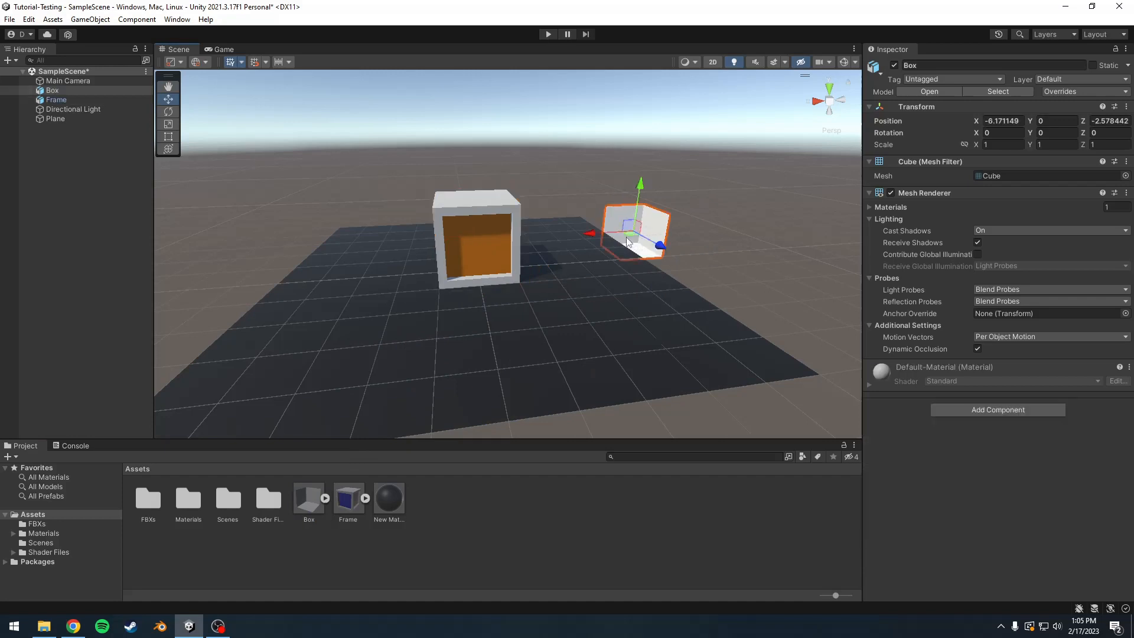
{"action": "left_click_drag", "start_coordinate": [322, 499], "coordinate": [847, 369]}
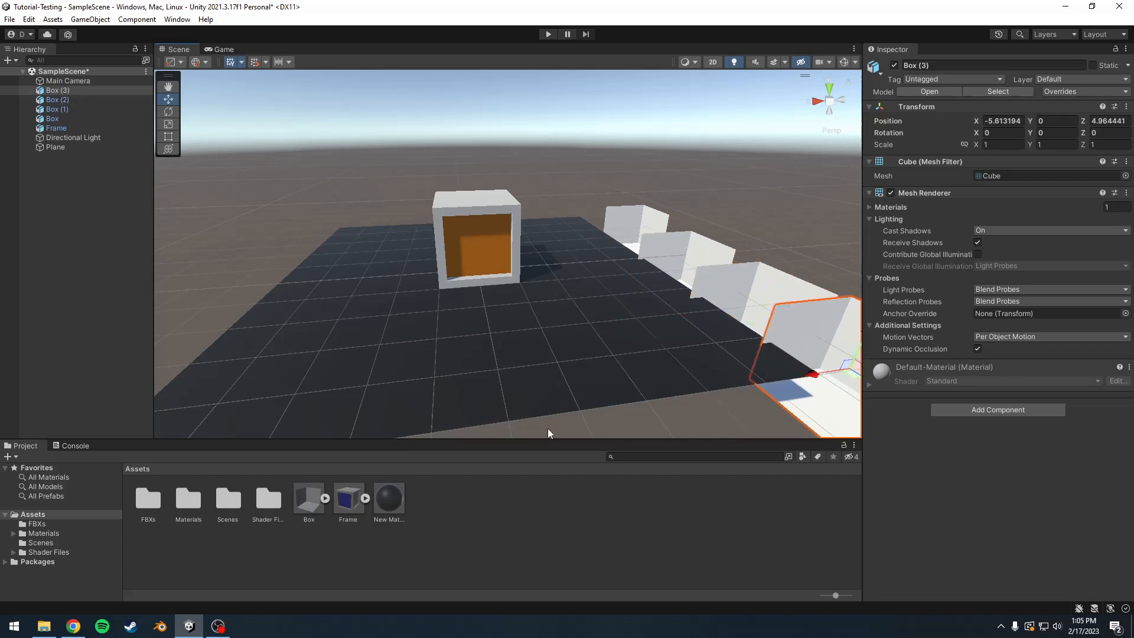
{"action": "left_click", "coordinate": [569, 171]}
{"action": "middle_click_drag", "start_coordinate": [505, 267], "coordinate": [552, 260]}
{"action": "scroll", "coordinate": [551, 260], "scroll_direction": "up", "scroll_amount": 3}
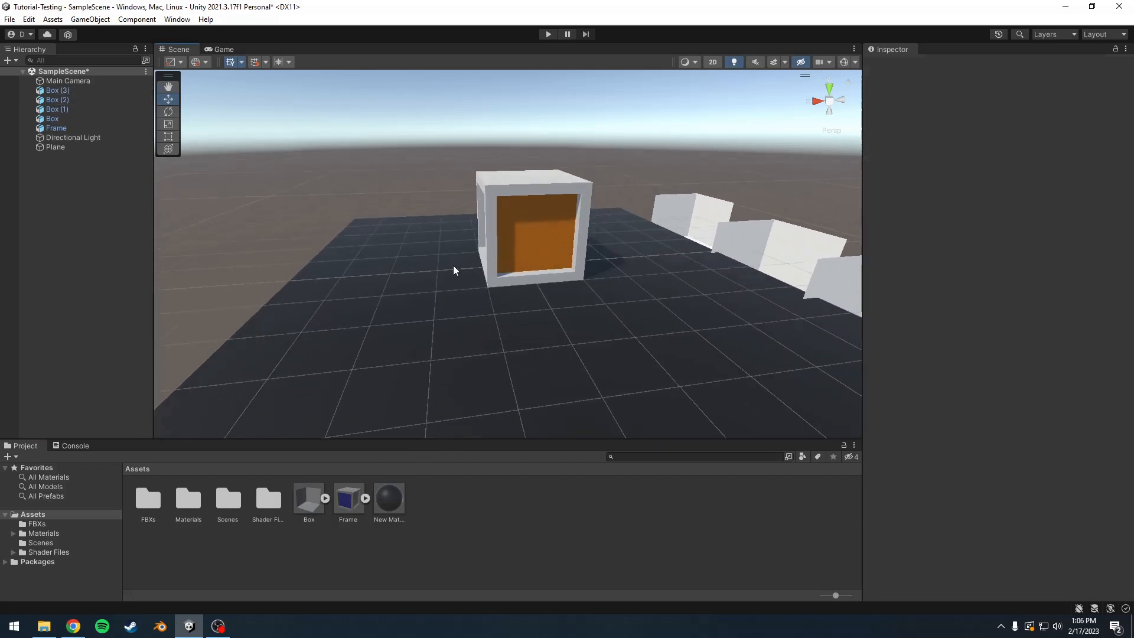
{"action": "middle_click_drag", "start_coordinate": [452, 267], "coordinate": [499, 273]}
{"action": "scroll", "coordinate": [498, 273], "scroll_direction": "up", "scroll_amount": 2}
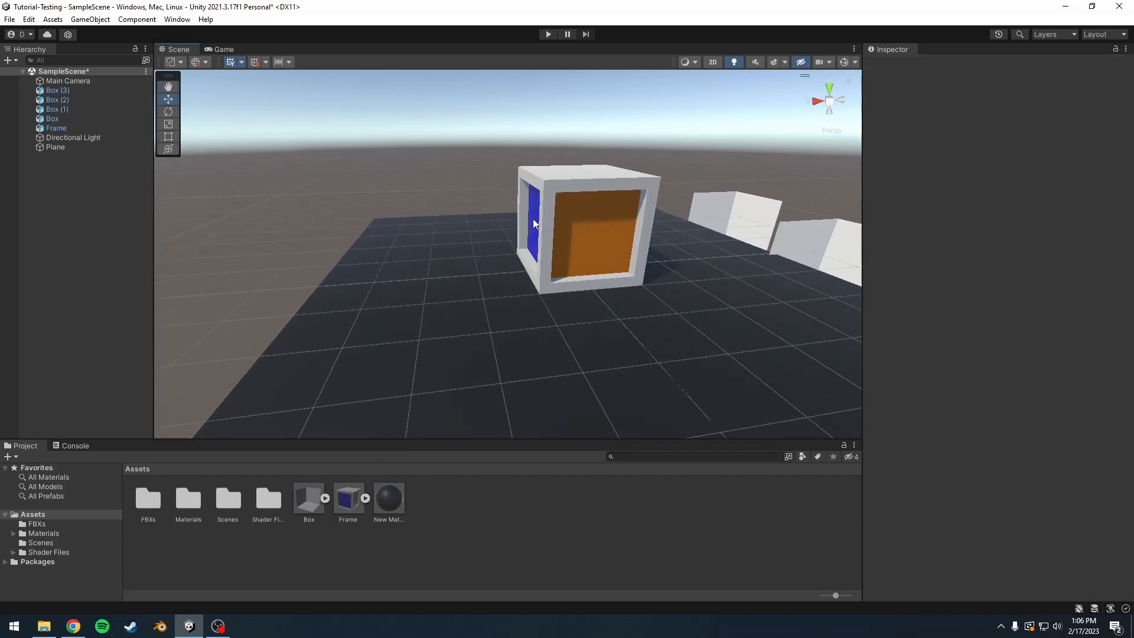
{"action": "middle_click_drag", "start_coordinate": [605, 230], "coordinate": [550, 230]}
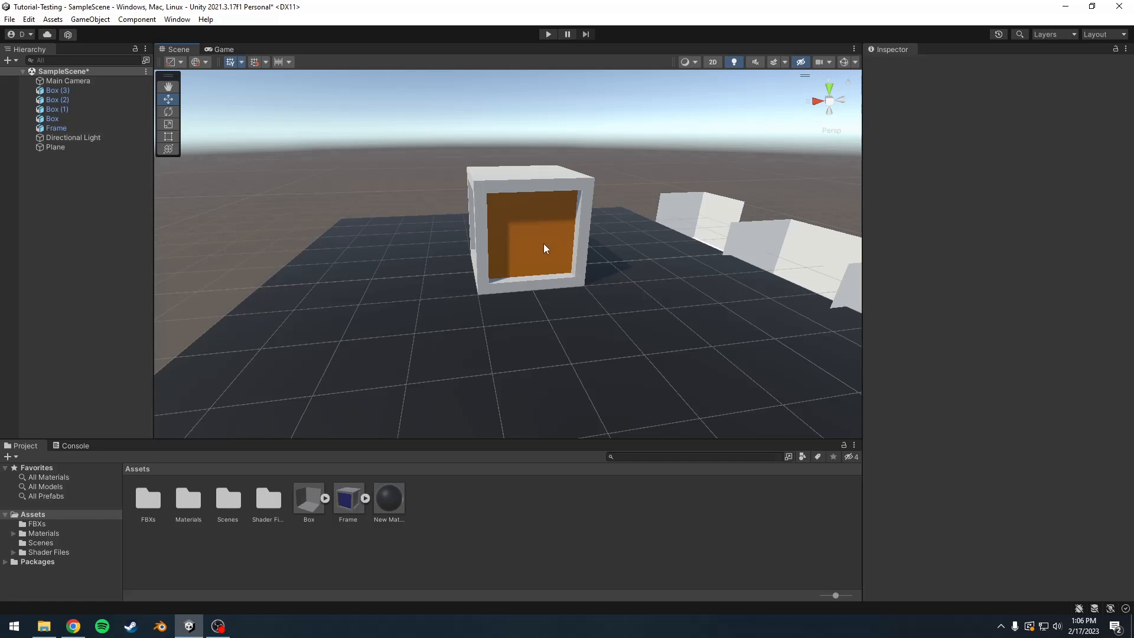
Step: Create an Unlit Shader named Window1 in the Assets folder and clear the selection
{"action": "right_click", "coordinate": [430, 517]}
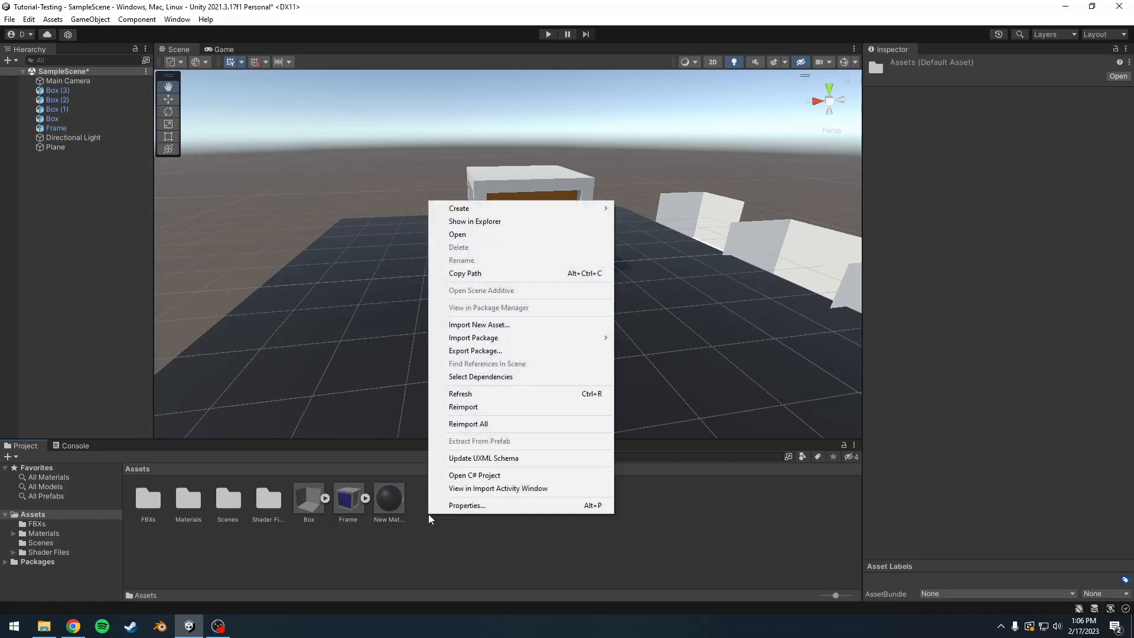
{"action": "mouse_move", "coordinate": [501, 214]}
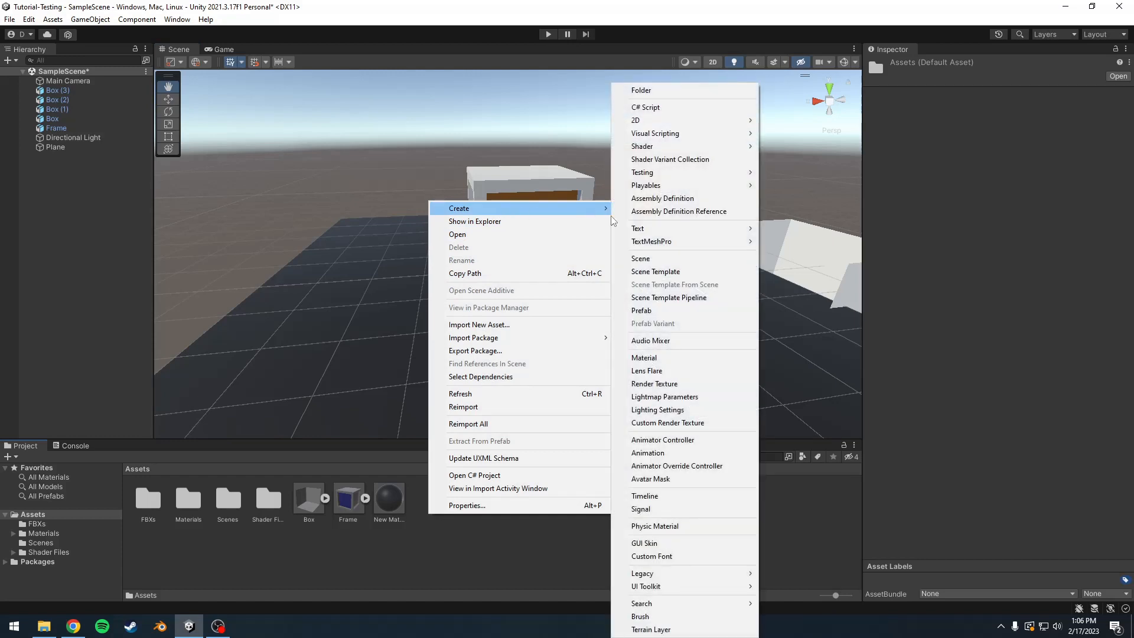
{"action": "mouse_move", "coordinate": [643, 152]}
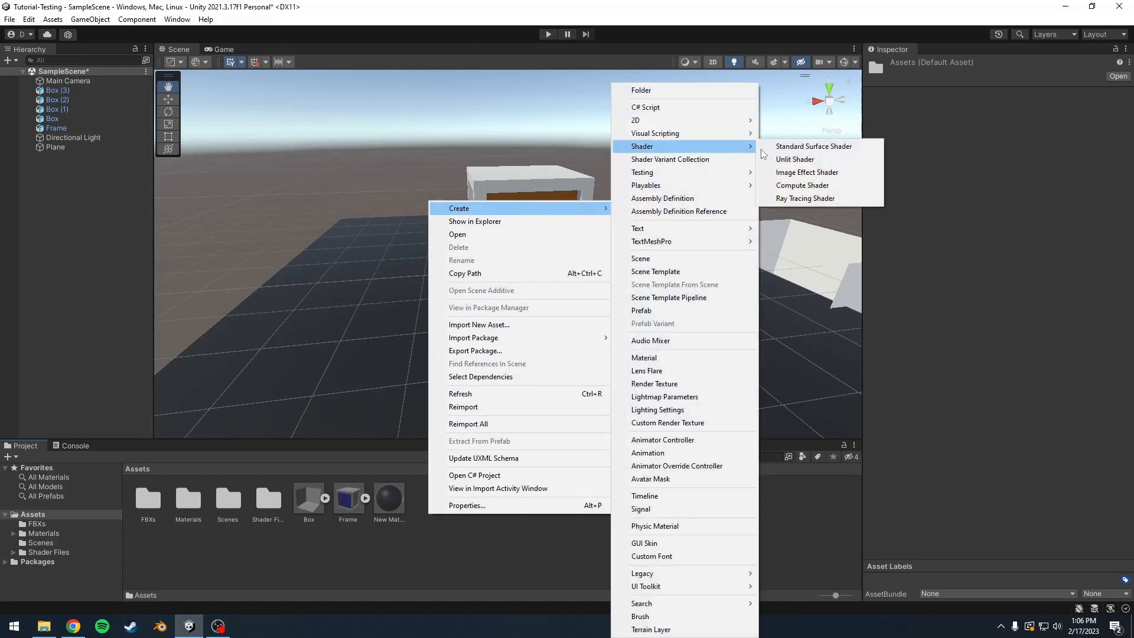
{"action": "left_click", "coordinate": [777, 160]}
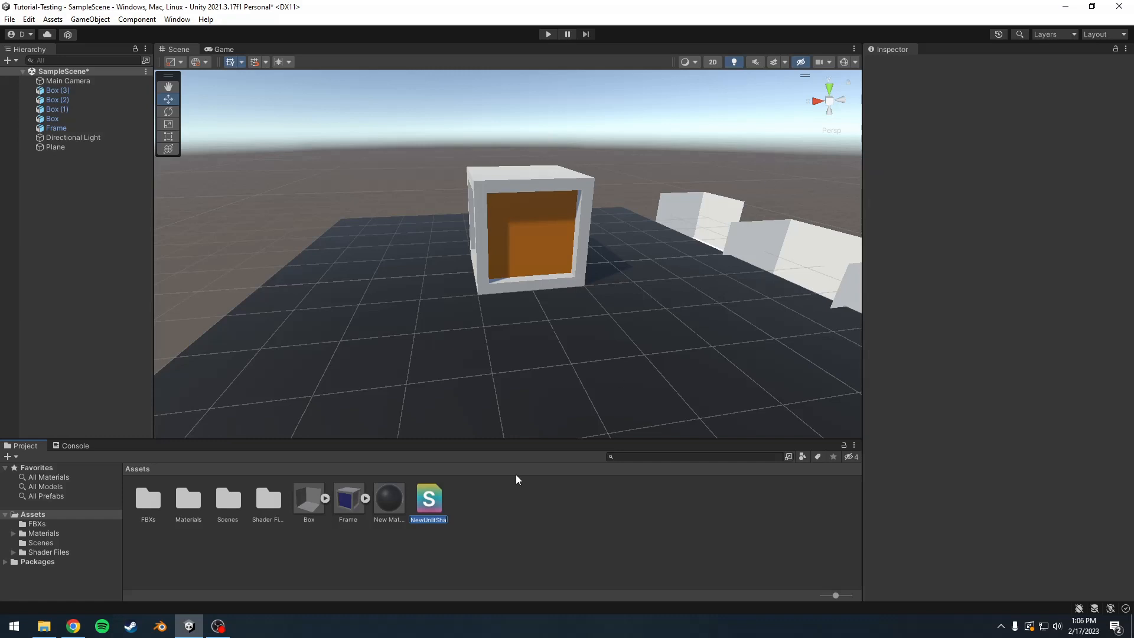
{"action": "type", "text": "Window1"}
{"action": "key", "text": "Return"}
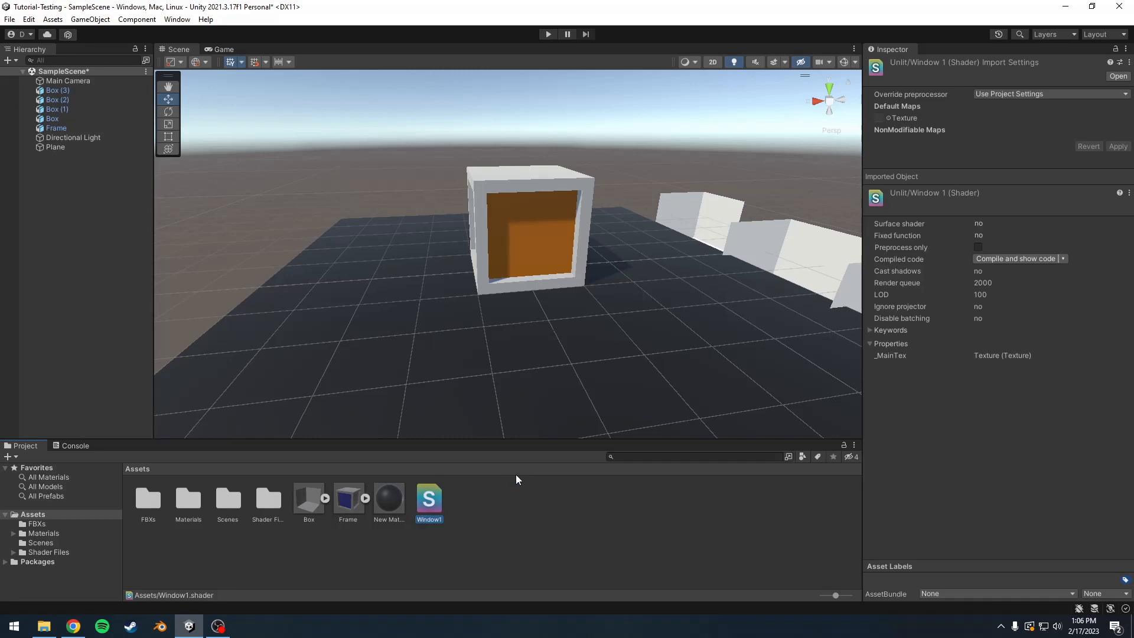
{"action": "left_click", "coordinate": [515, 511]}
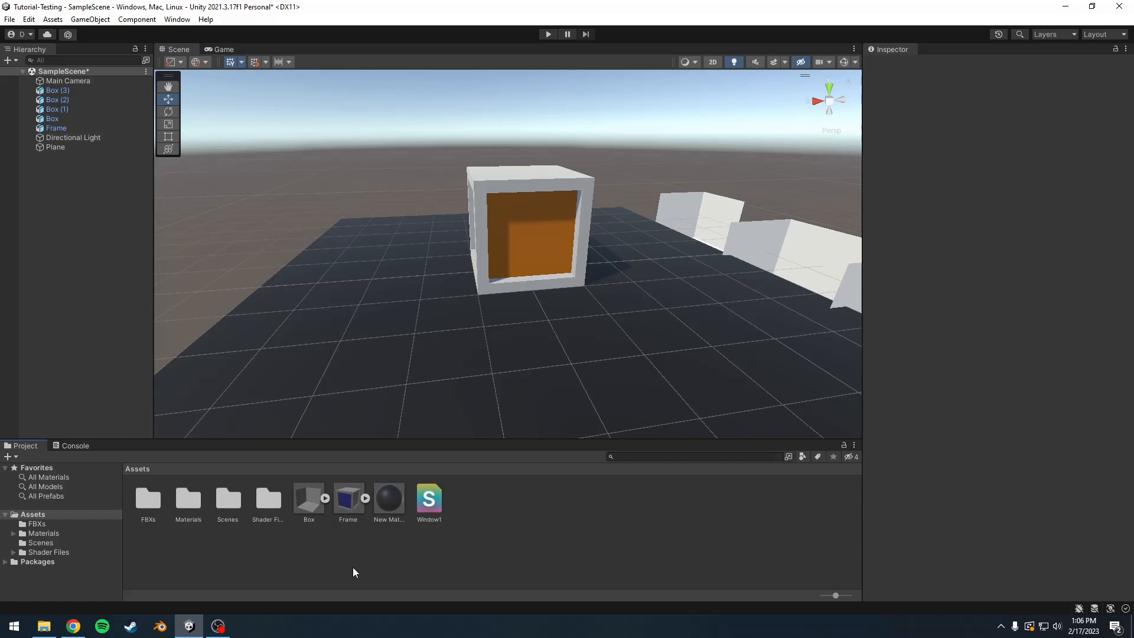
Step: Check the External Script Editor setting in the External Tools preferences and close the preferences
{"action": "left_click", "coordinate": [29, 19]}
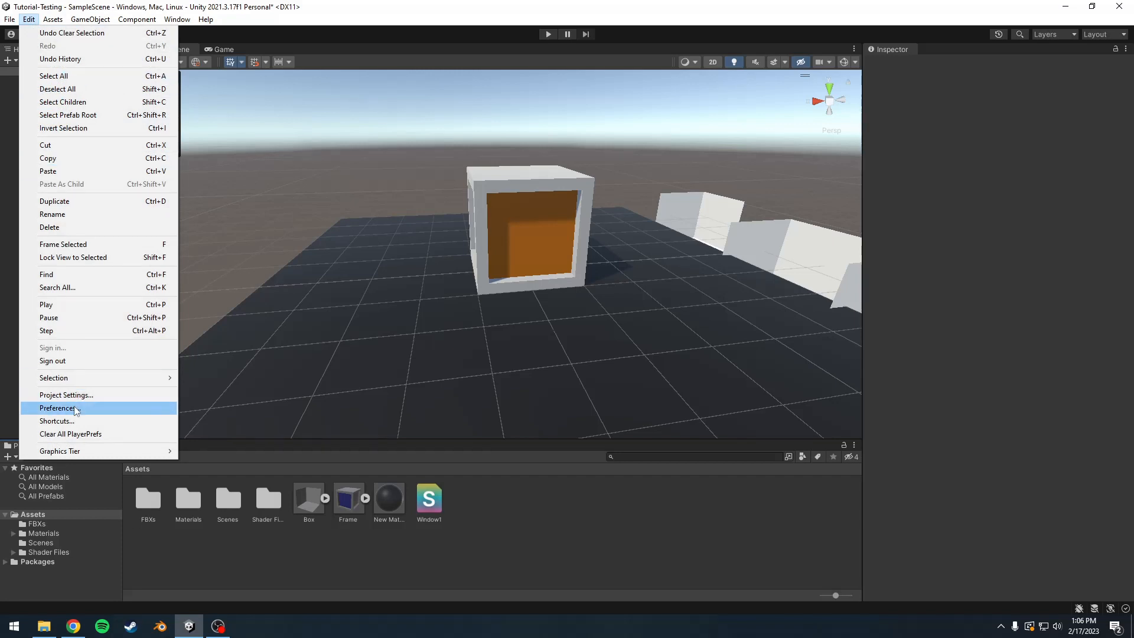
{"action": "left_click", "coordinate": [57, 408]}
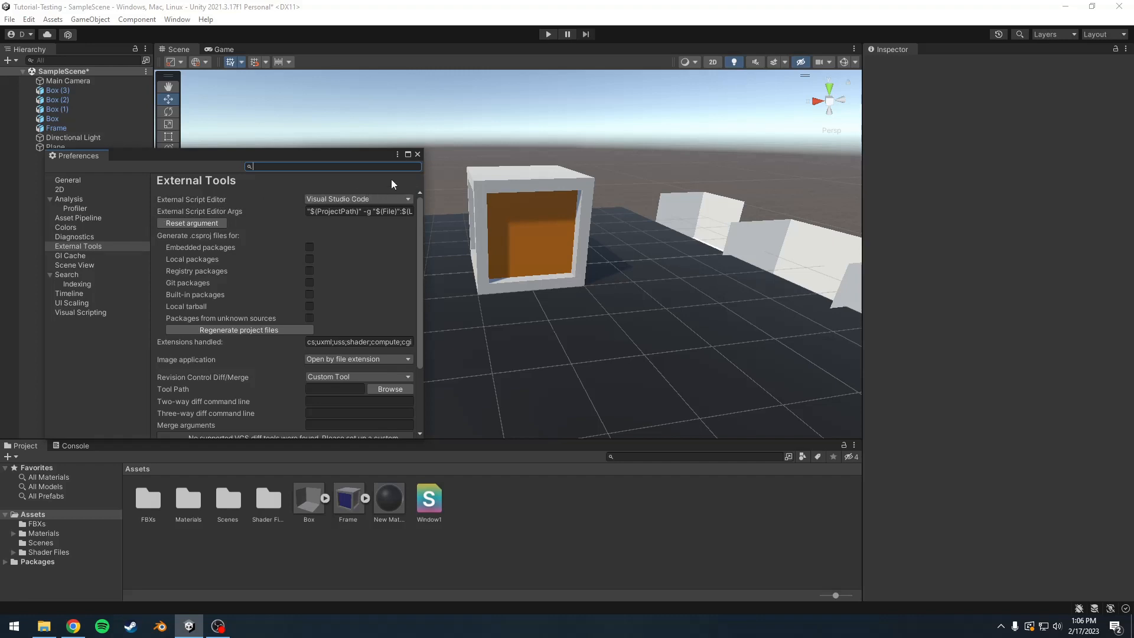
{"action": "left_click", "coordinate": [417, 154]}
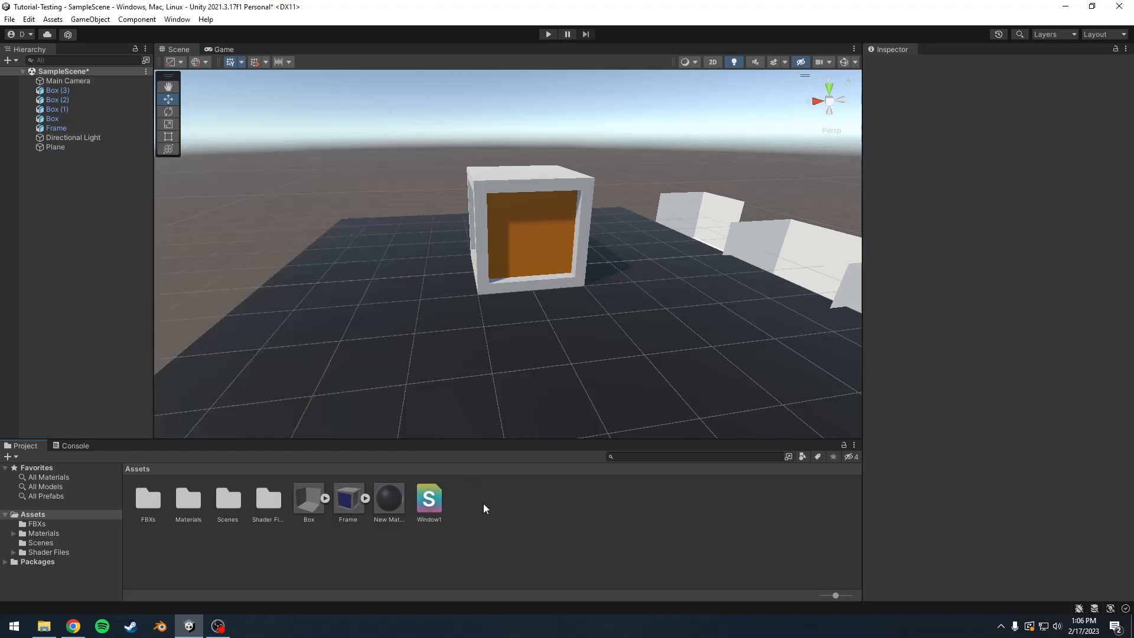
Step: Open the Window1 shader in Visual Studio Code and read through its default code
{"action": "double_click", "coordinate": [438, 505]}
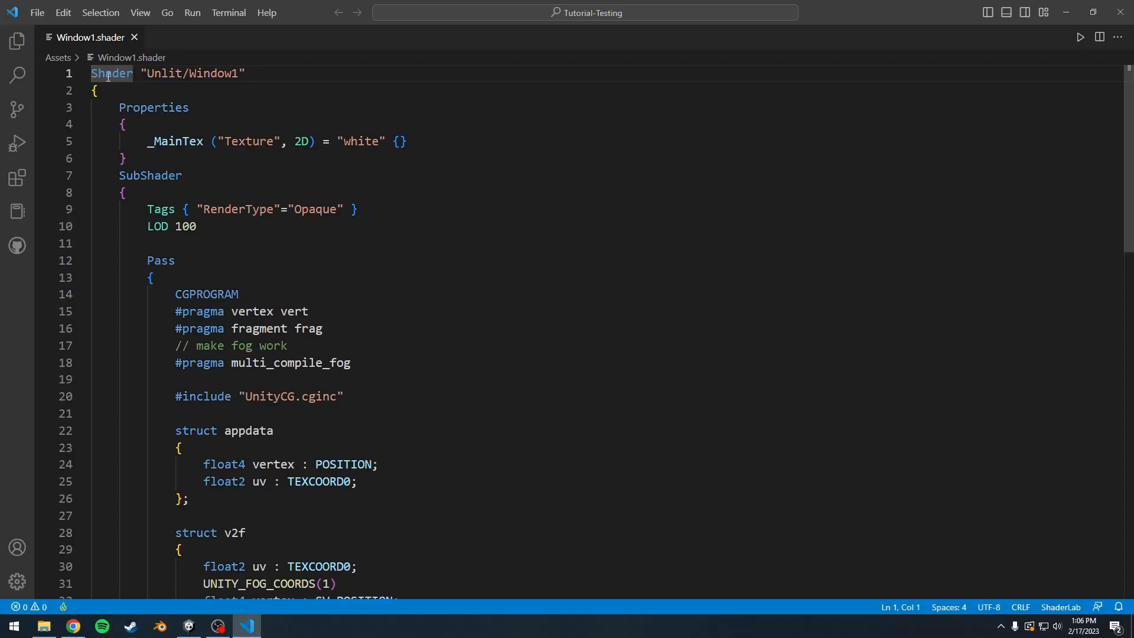
{"action": "scroll", "coordinate": [313, 348], "scroll_direction": "down", "scroll_amount": 10}
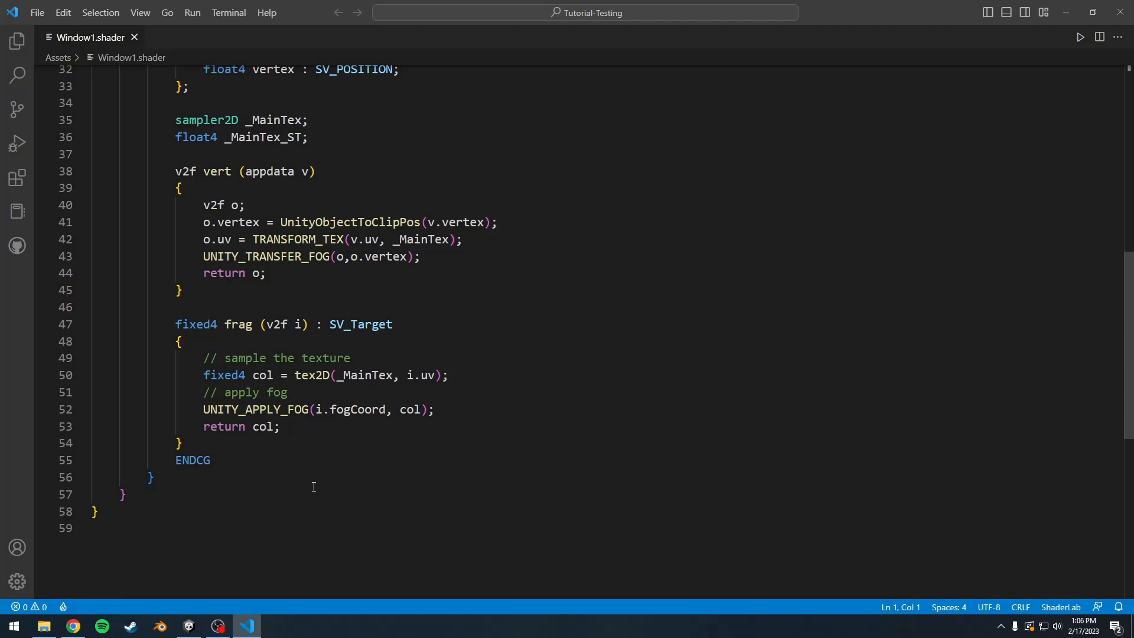
{"action": "scroll", "coordinate": [306, 442], "scroll_direction": "up", "scroll_amount": 5}
{"action": "scroll", "coordinate": [262, 386], "scroll_direction": "down", "scroll_amount": 3}
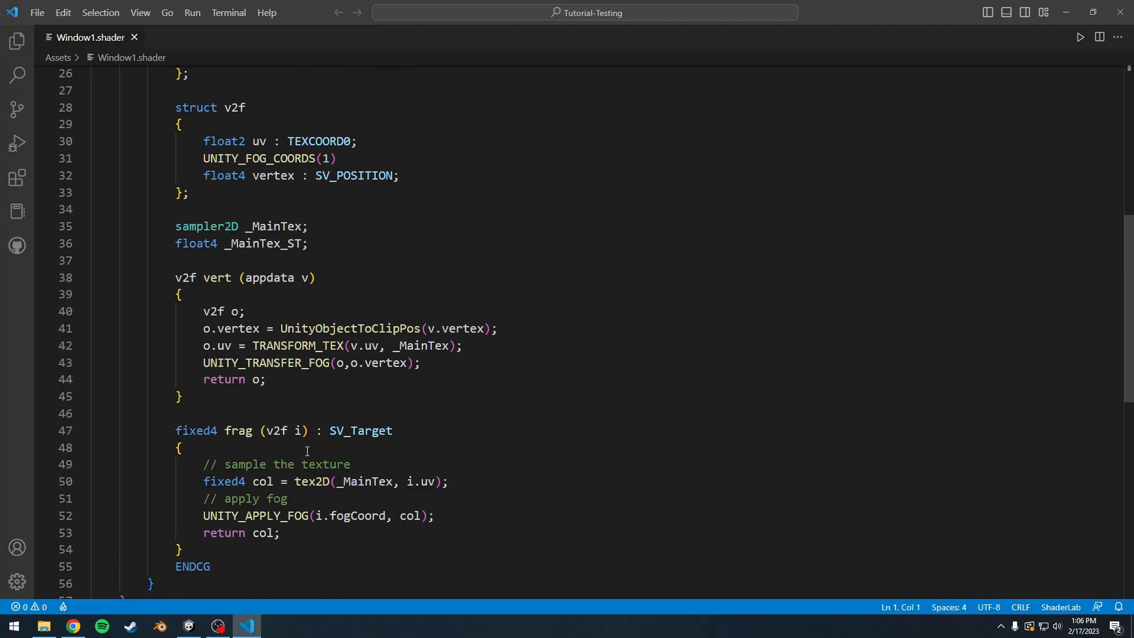
{"action": "scroll", "coordinate": [276, 390], "scroll_direction": "up", "scroll_amount": 9}
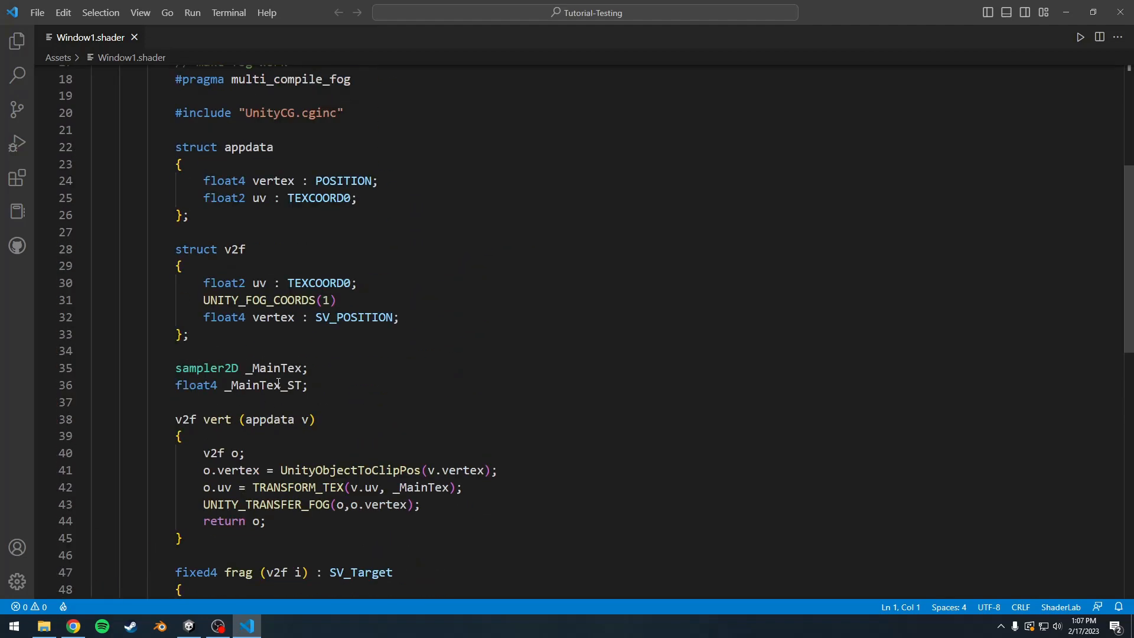
{"action": "scroll", "coordinate": [270, 369], "scroll_direction": "down", "scroll_amount": 3}
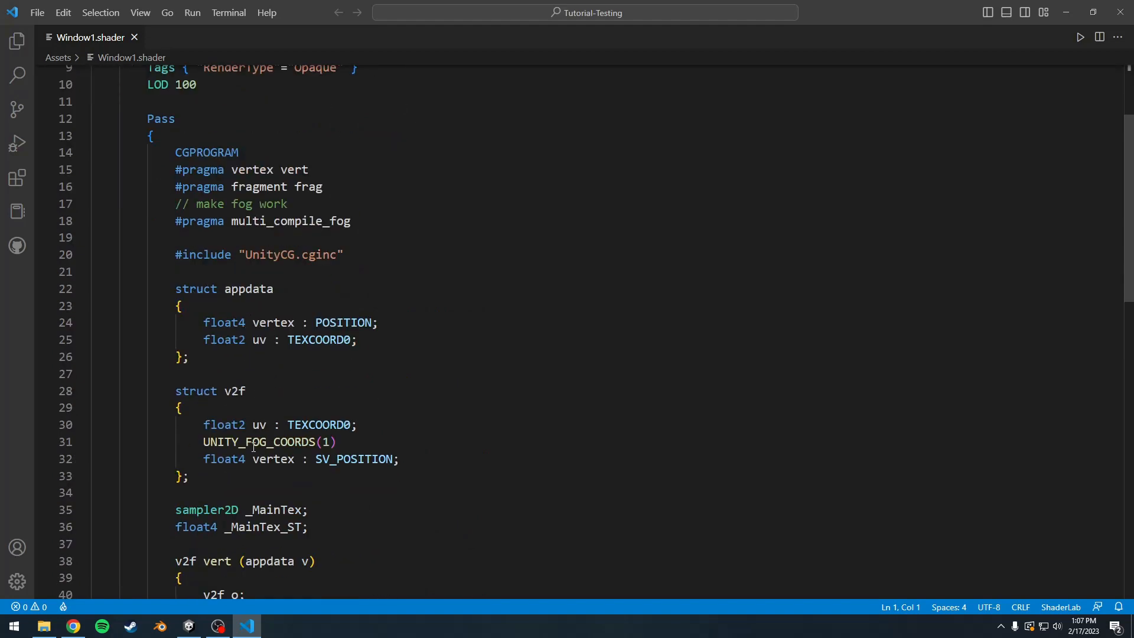
{"action": "scroll", "coordinate": [254, 447], "scroll_direction": "up", "scroll_amount": 3}
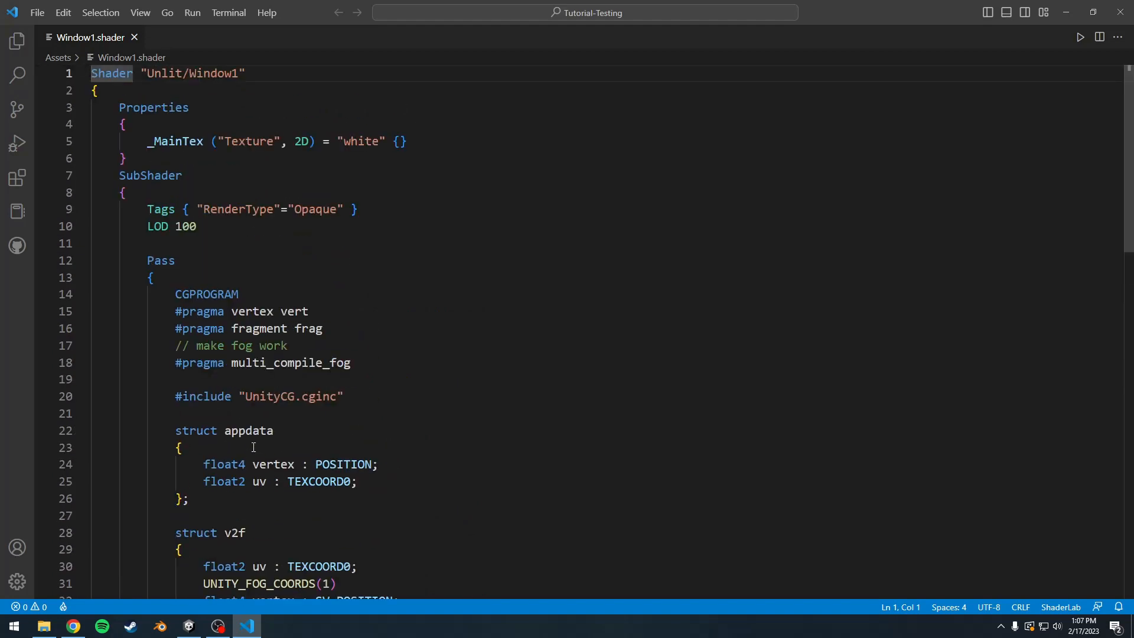
Step: View the list of installed Visual Studio Code extensions and hide it again
{"action": "left_click", "coordinate": [19, 181]}
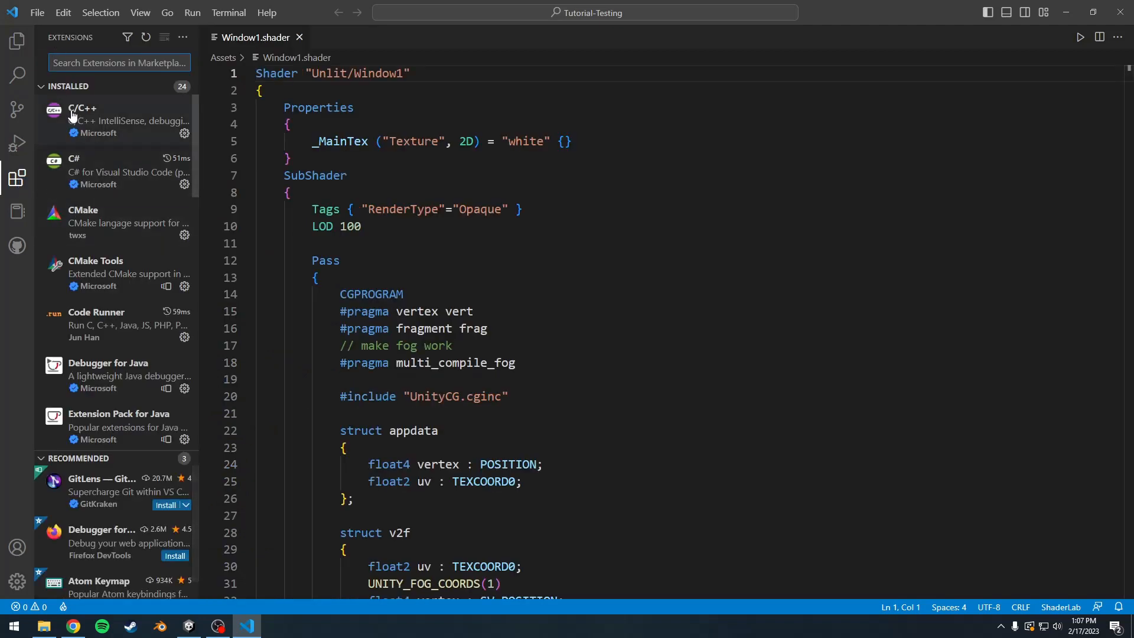
{"action": "mouse_move", "coordinate": [88, 116]}
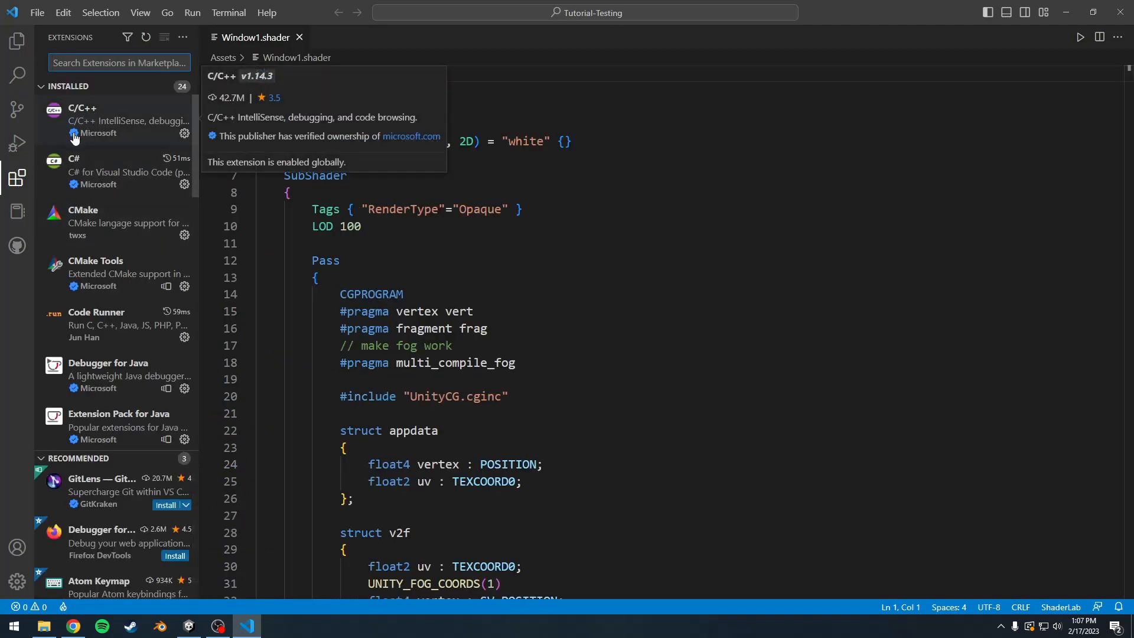
{"action": "left_click", "coordinate": [17, 178]}
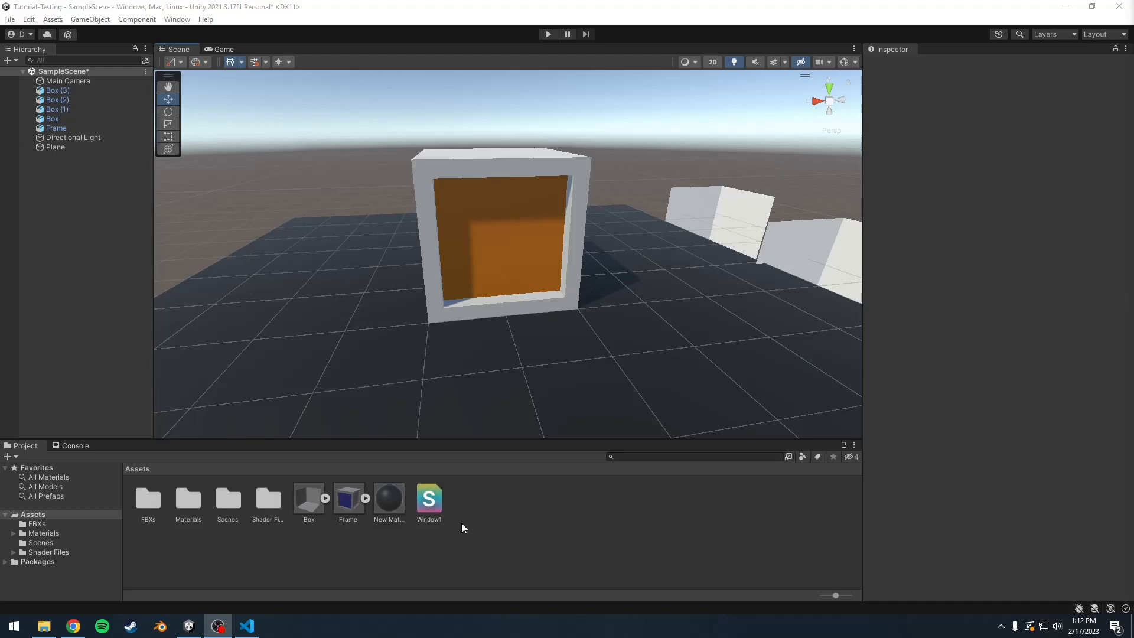
Step: In Unity, create a material from the Window1 shader with its default name and apply it to the Frame's orange window
{"action": "right_click", "coordinate": [433, 509]}
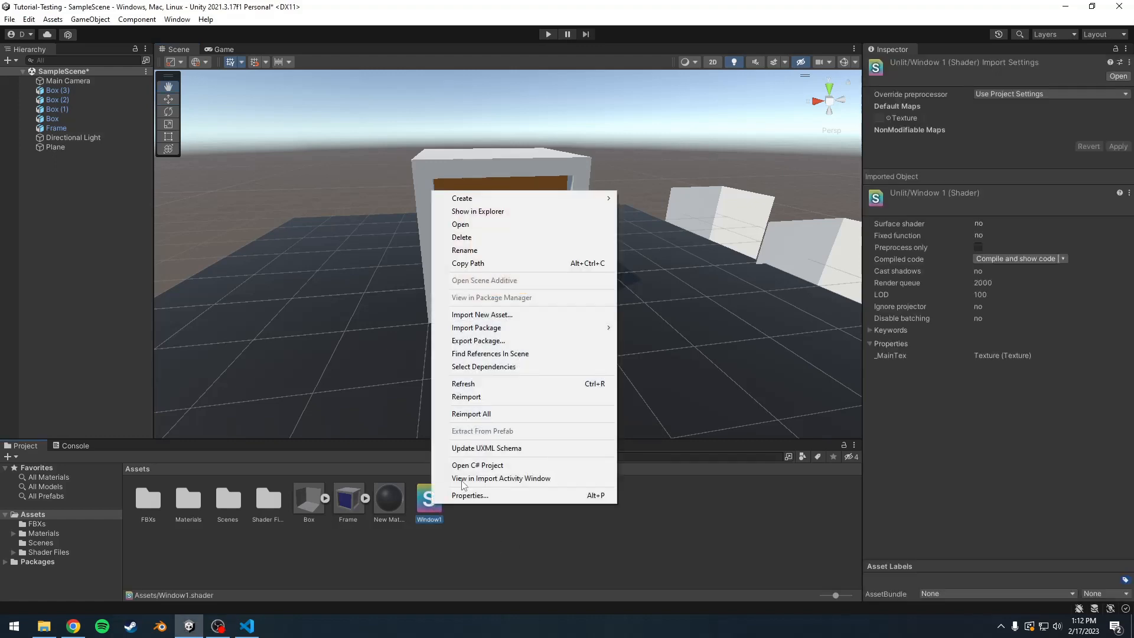
{"action": "mouse_move", "coordinate": [513, 198]}
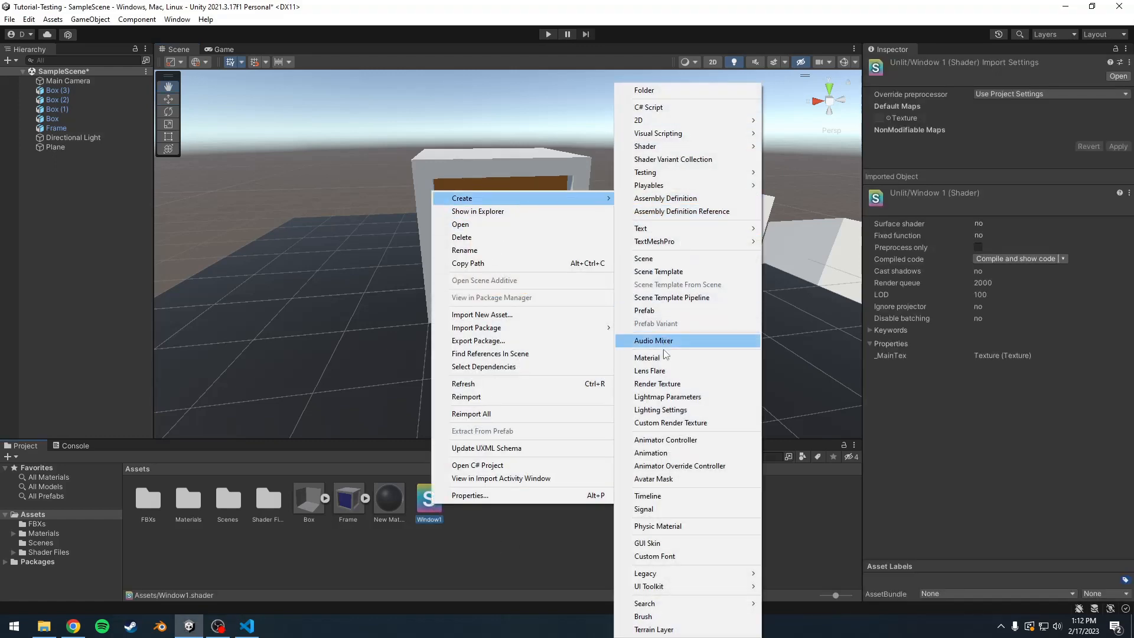
{"action": "left_click", "coordinate": [663, 358]}
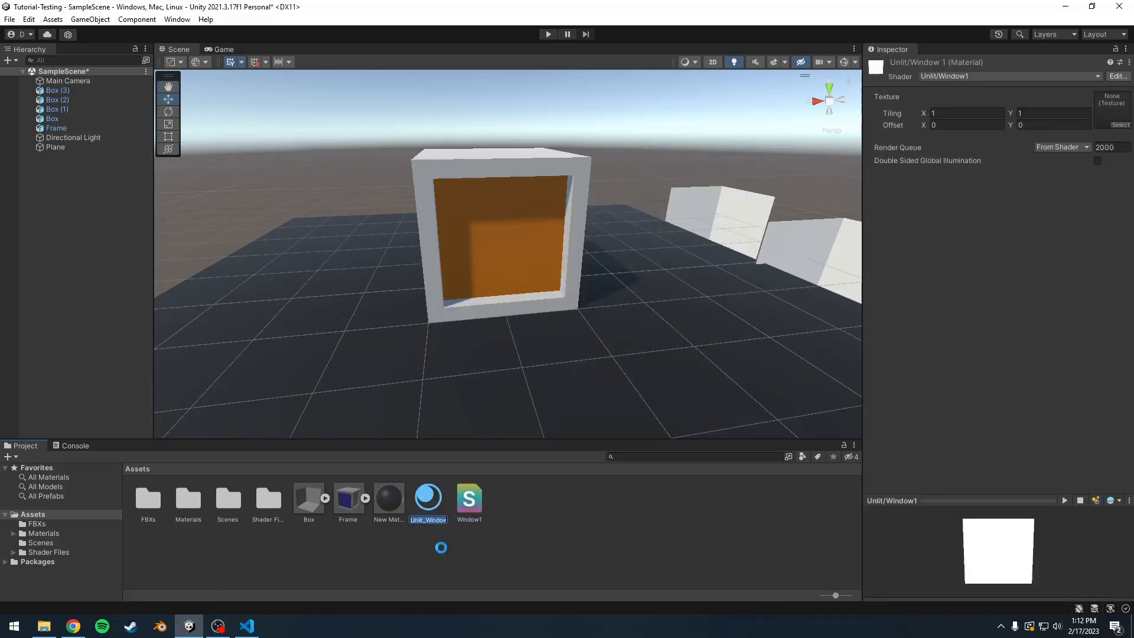
{"action": "key", "text": "Return"}
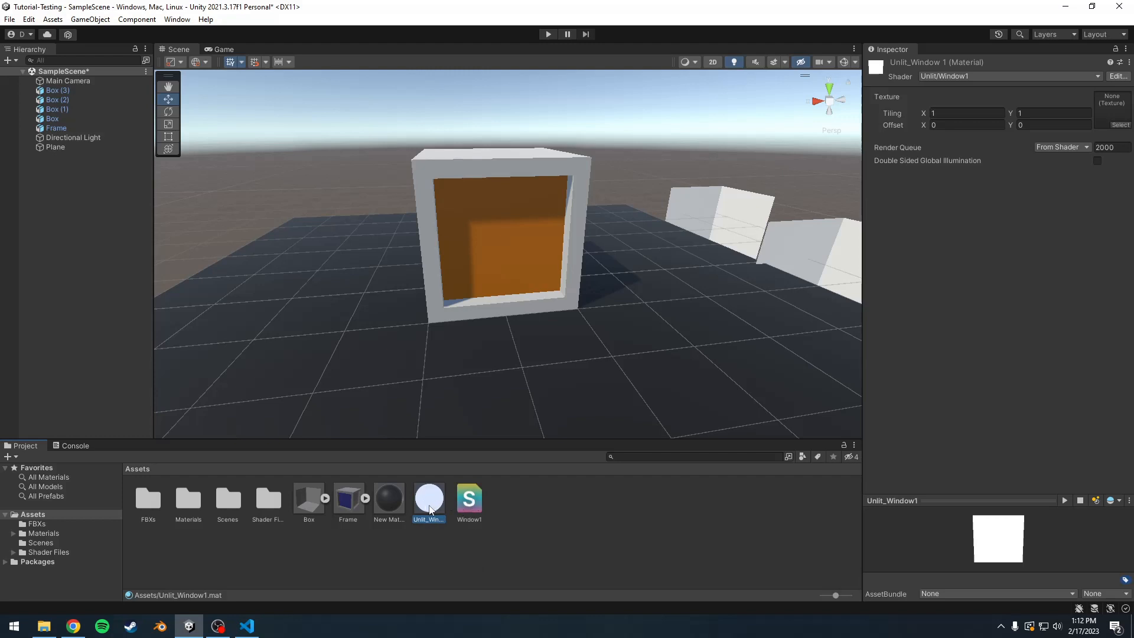
{"action": "left_click_drag", "start_coordinate": [430, 509], "coordinate": [478, 272]}
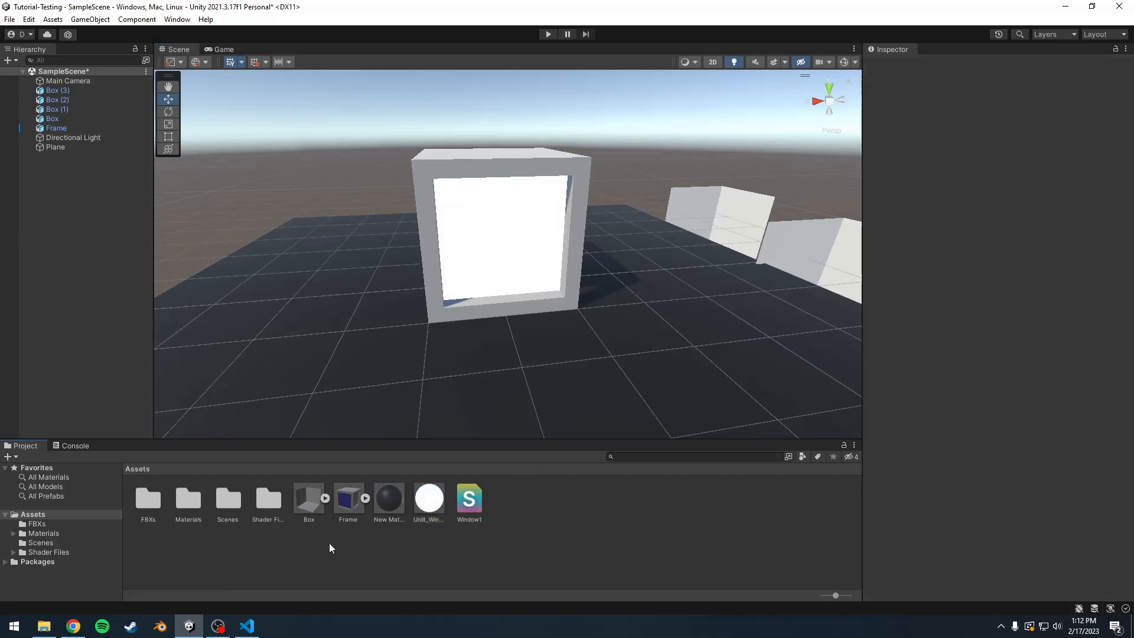
Step: In Visual Studio Code, set the SubShader's RenderType tag to "Transparent", save the shader and return to Unity
{"action": "left_click", "coordinate": [246, 626]}
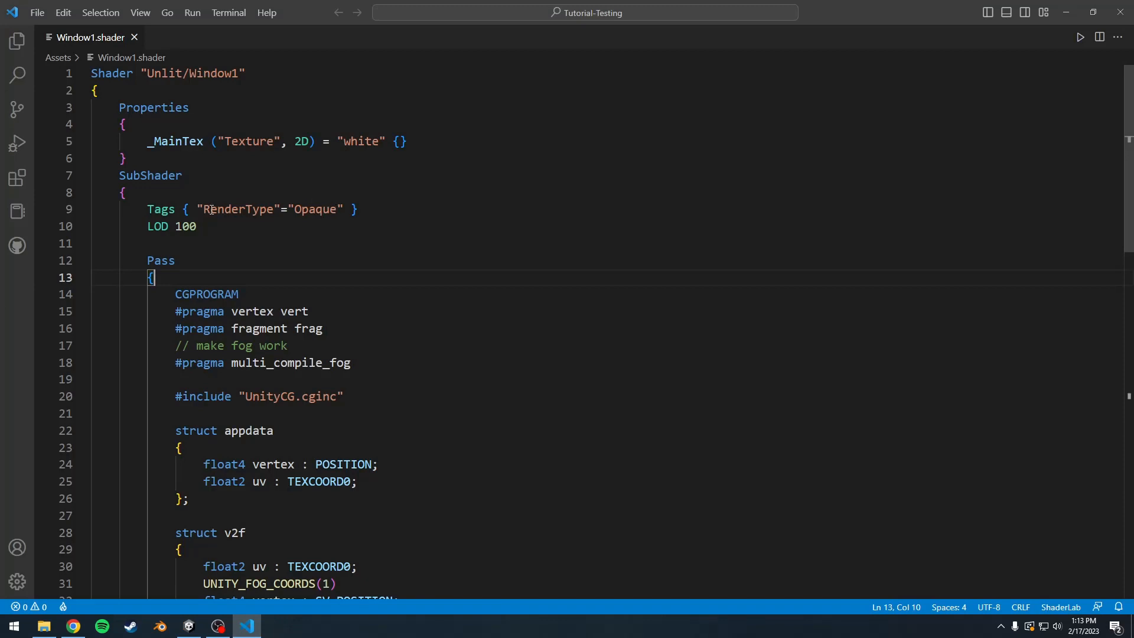
{"action": "left_click_drag", "start_coordinate": [337, 210], "coordinate": [295, 211]}
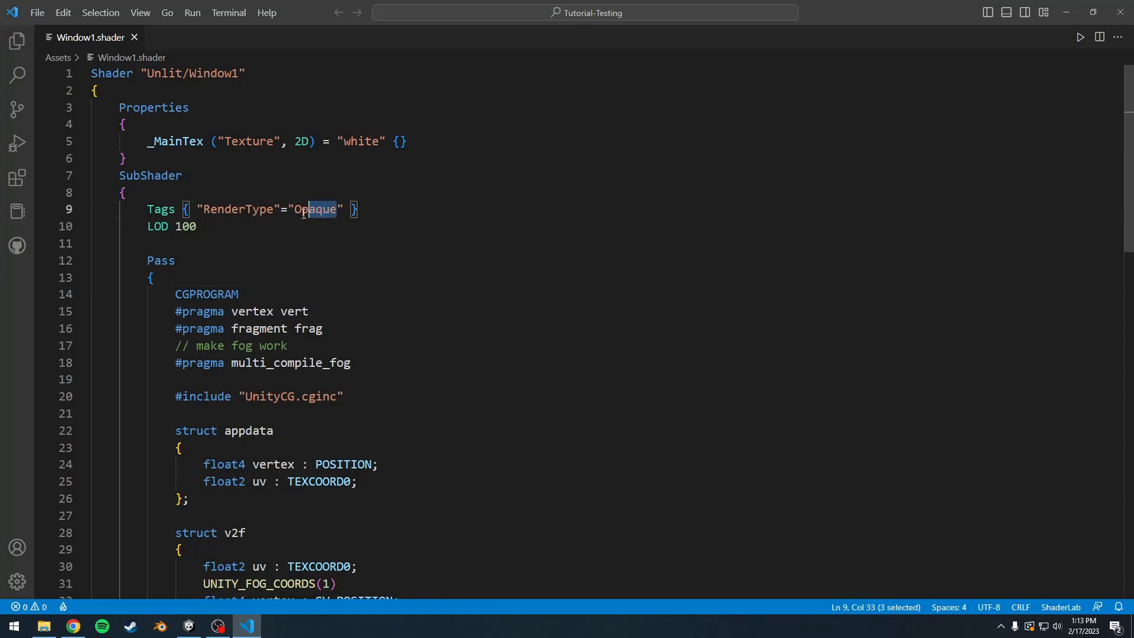
{"action": "type", "text": "T"}
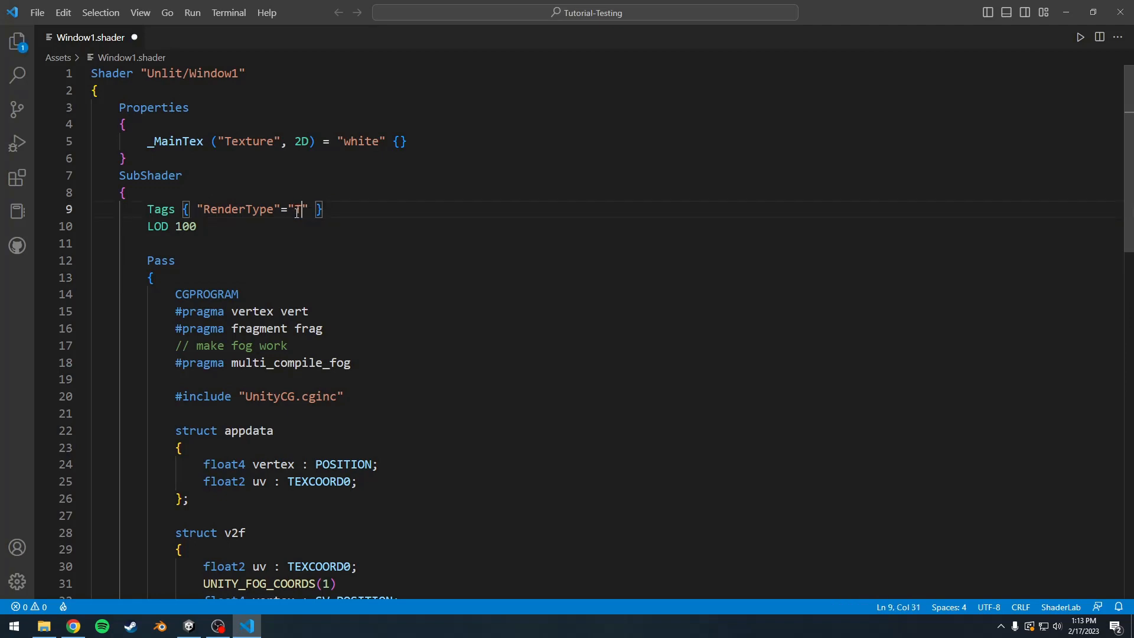
{"action": "type", "text": "ransparent"}
{"action": "key", "text": "ctrl+s"}
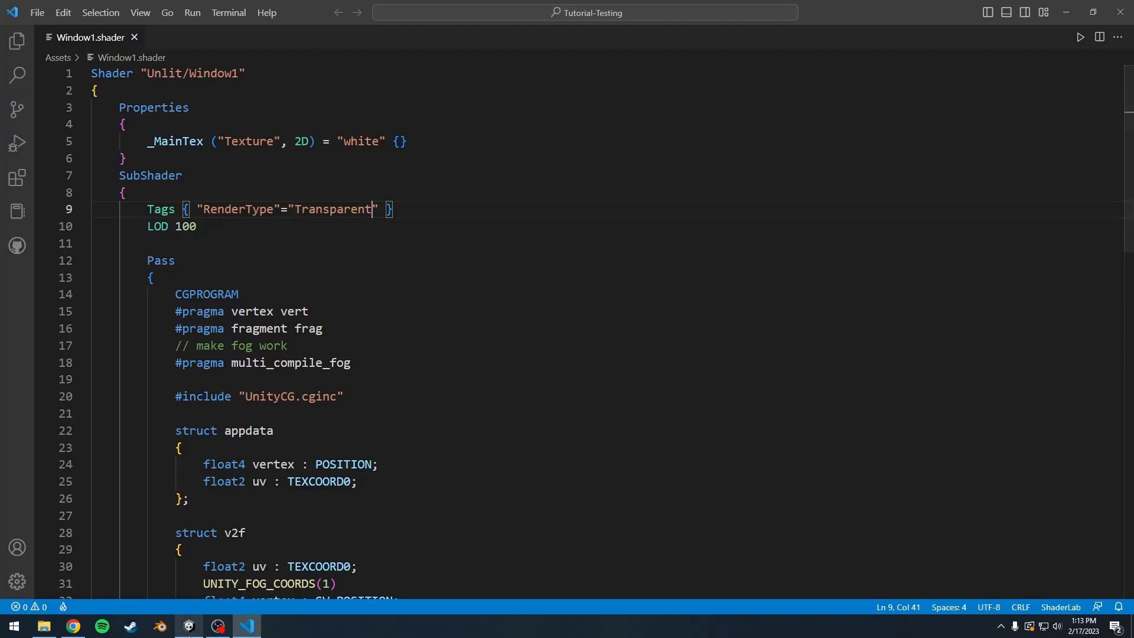
{"action": "left_click", "coordinate": [189, 626]}
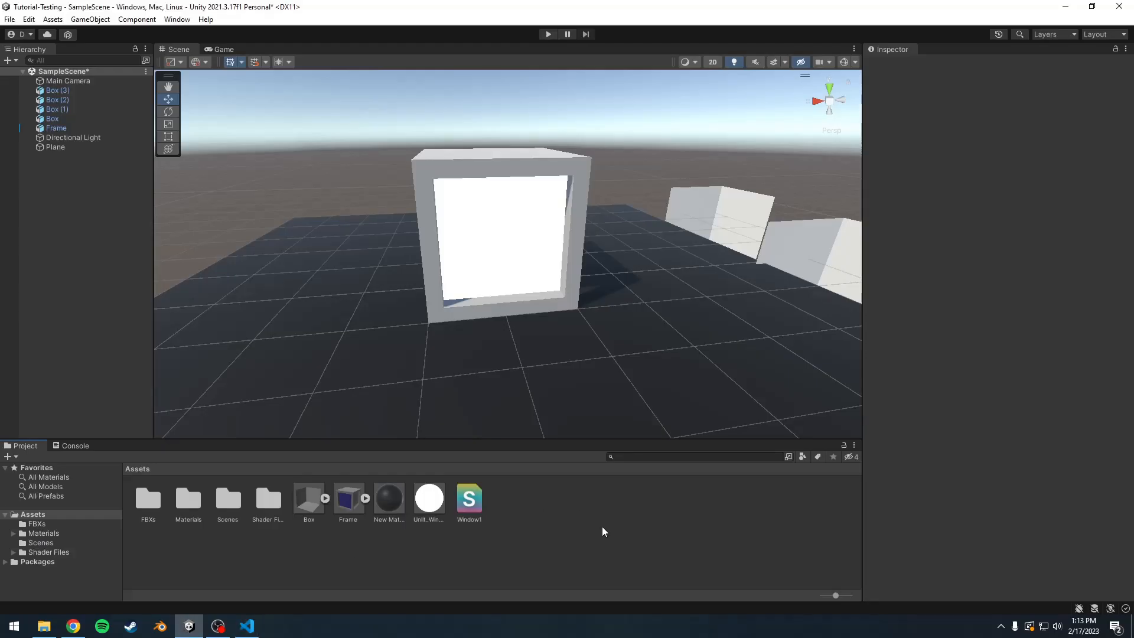
Step: Back in Visual Studio Code, add the tag "Queue"="Transparent" after the RenderType tag in the SubShader and save the file
{"action": "left_click", "coordinate": [251, 629]}
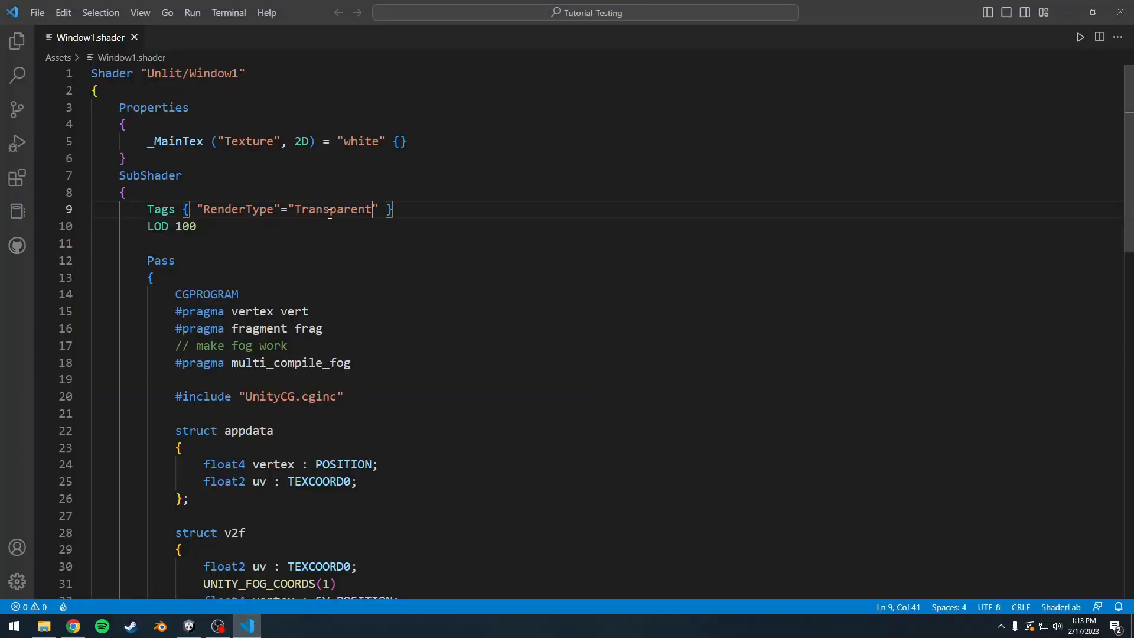
{"action": "left_click", "coordinate": [386, 212]}
{"action": "type", "text": "\"Queue\" "}
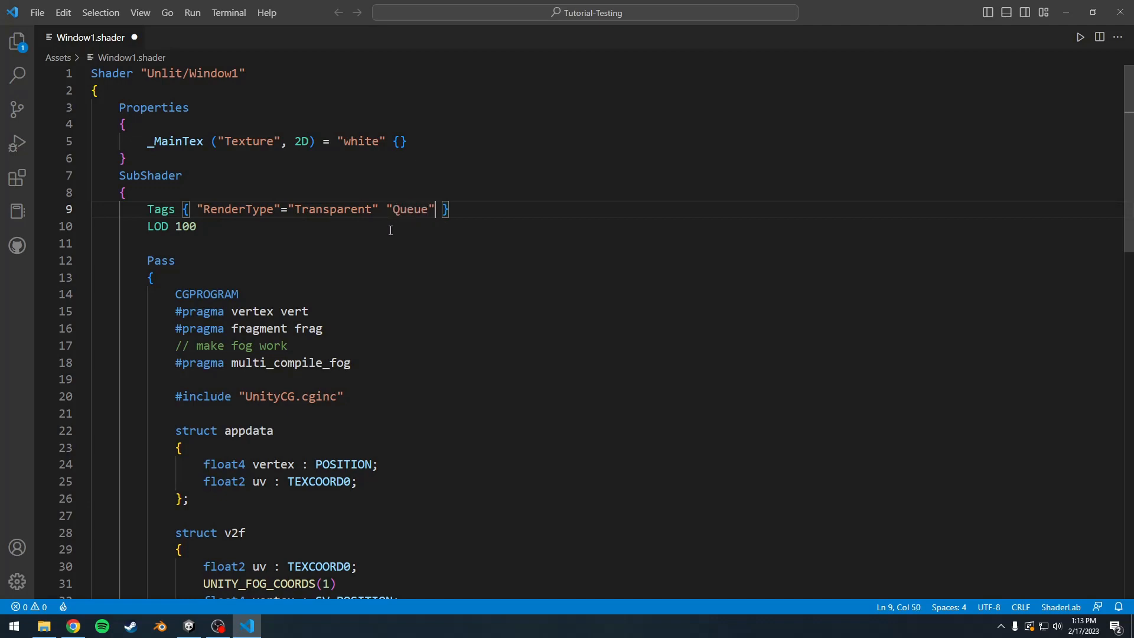
{"action": "type", "text": "=\"Transparent"}
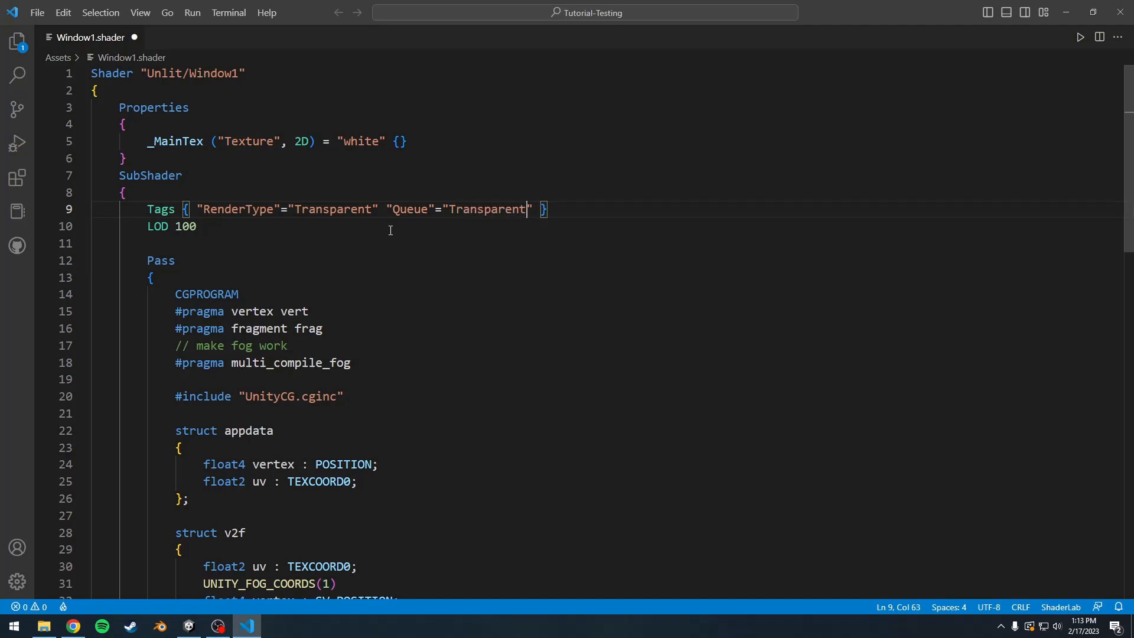
{"action": "key", "text": "ctrl+s"}
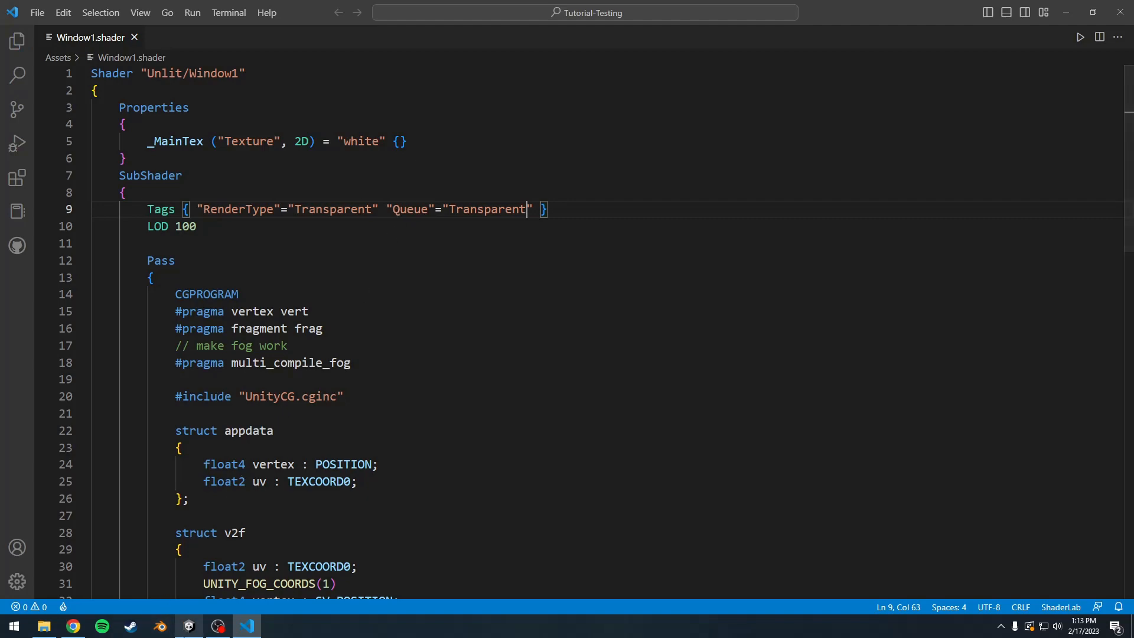
Step: Check the Frame's window in Unity, then return to Visual Studio Code and review the "Queue"="Transparent" tag
{"action": "left_click", "coordinate": [189, 626]}
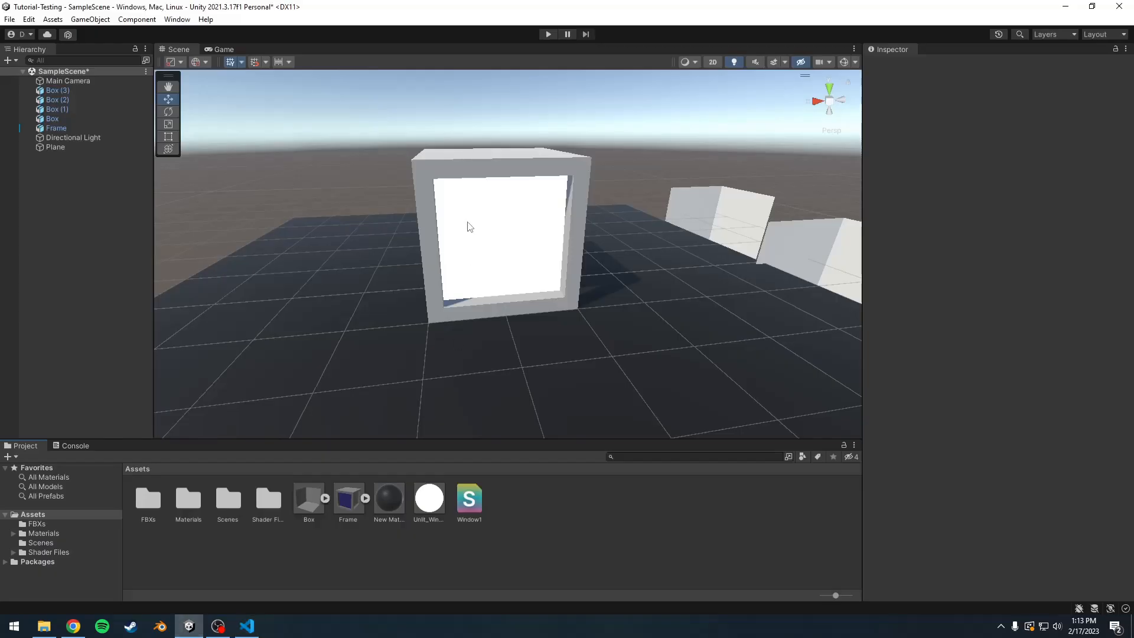
{"action": "left_click", "coordinate": [247, 625]}
{"action": "left_click_drag", "start_coordinate": [536, 212], "coordinate": [385, 212]}
{"action": "left_click", "coordinate": [391, 231]}
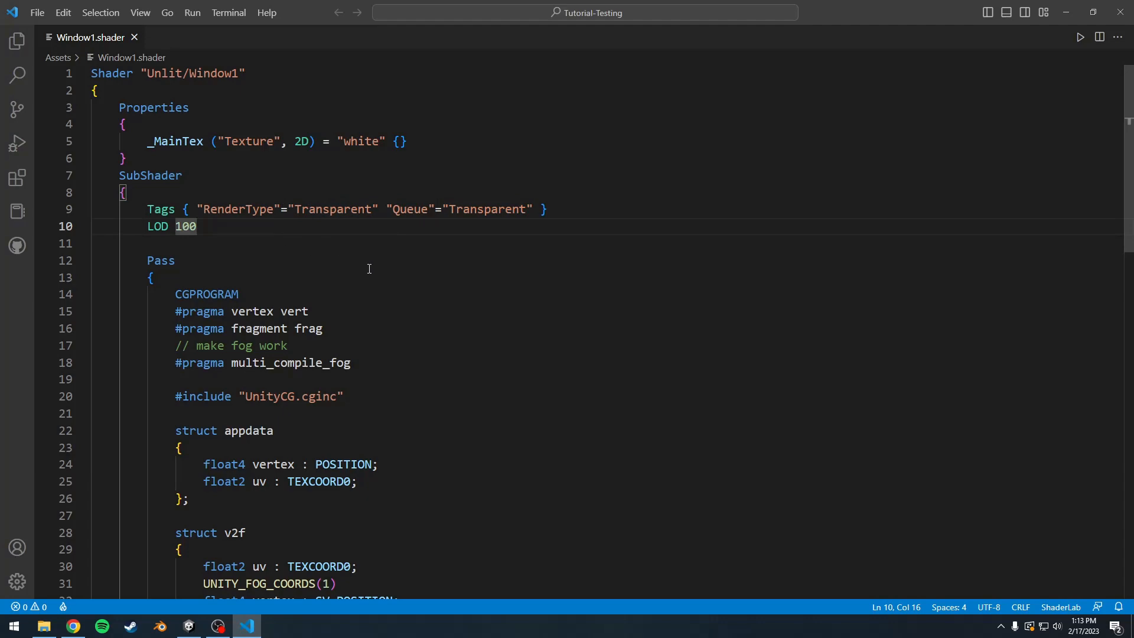
Step: Change the frag function's return value to fixed4(col.rgb, 0), save the shader and switch to Unity
{"action": "scroll", "coordinate": [372, 270], "scroll_direction": "down", "scroll_amount": 10}
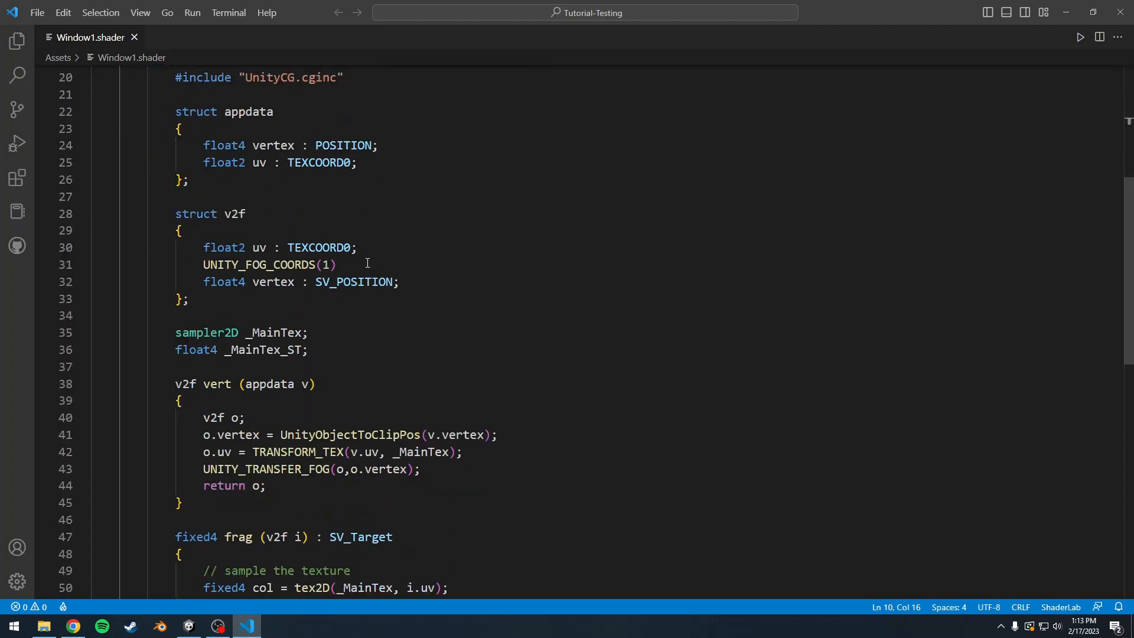
{"action": "scroll", "coordinate": [365, 258], "scroll_direction": "down", "scroll_amount": 2}
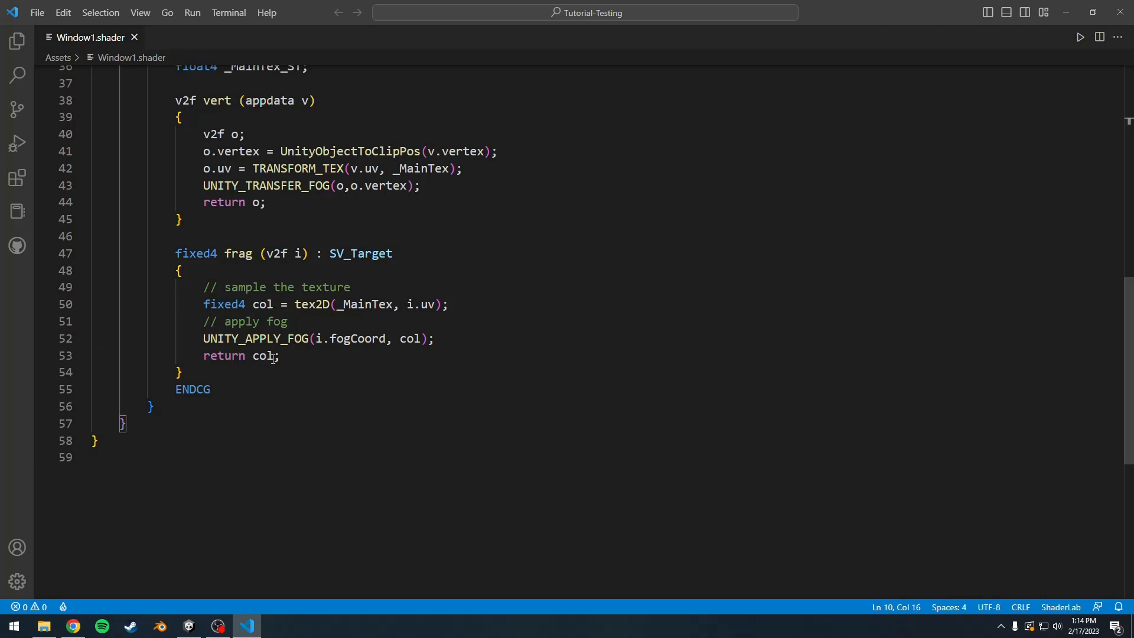
{"action": "left_click_drag", "start_coordinate": [273, 358], "coordinate": [255, 358]}
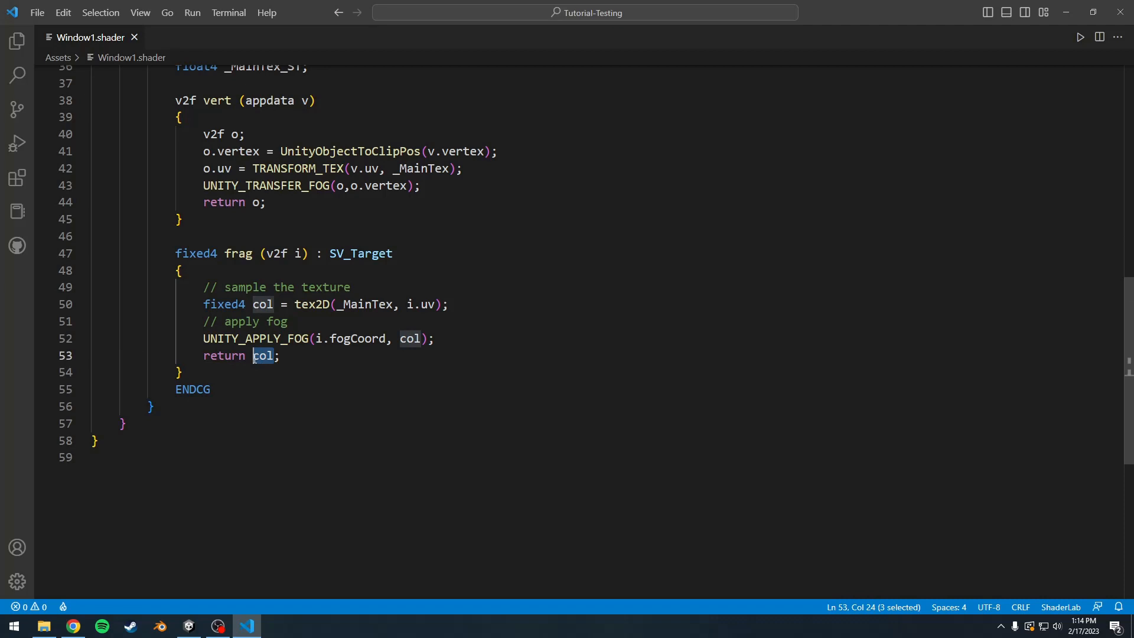
{"action": "type", "text": "fixed4"}
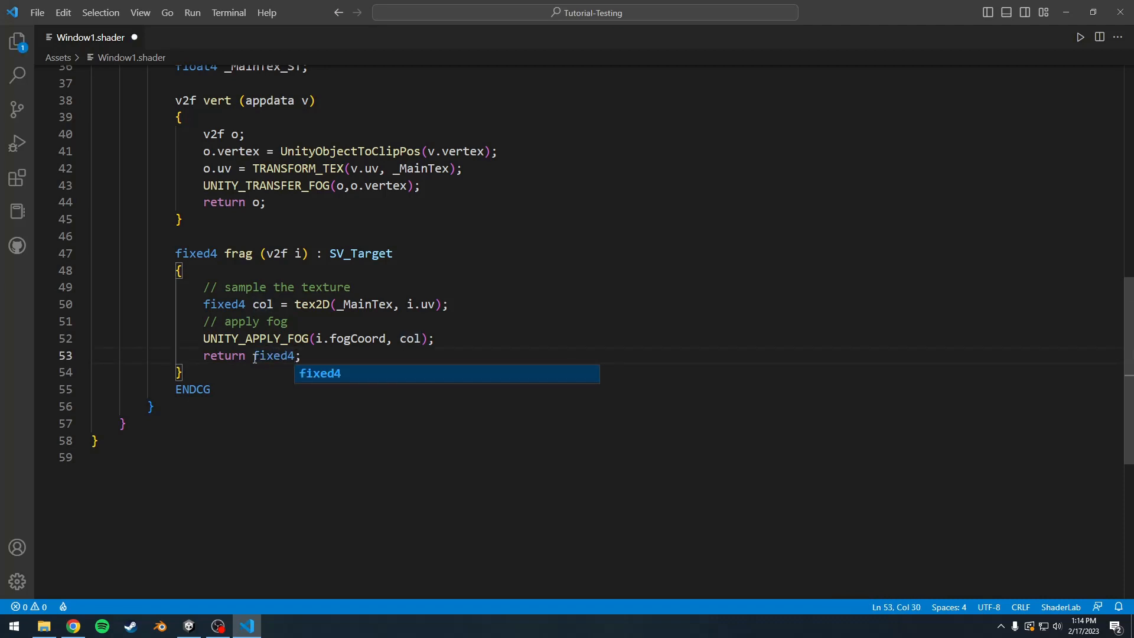
{"action": "type", "text": "("}
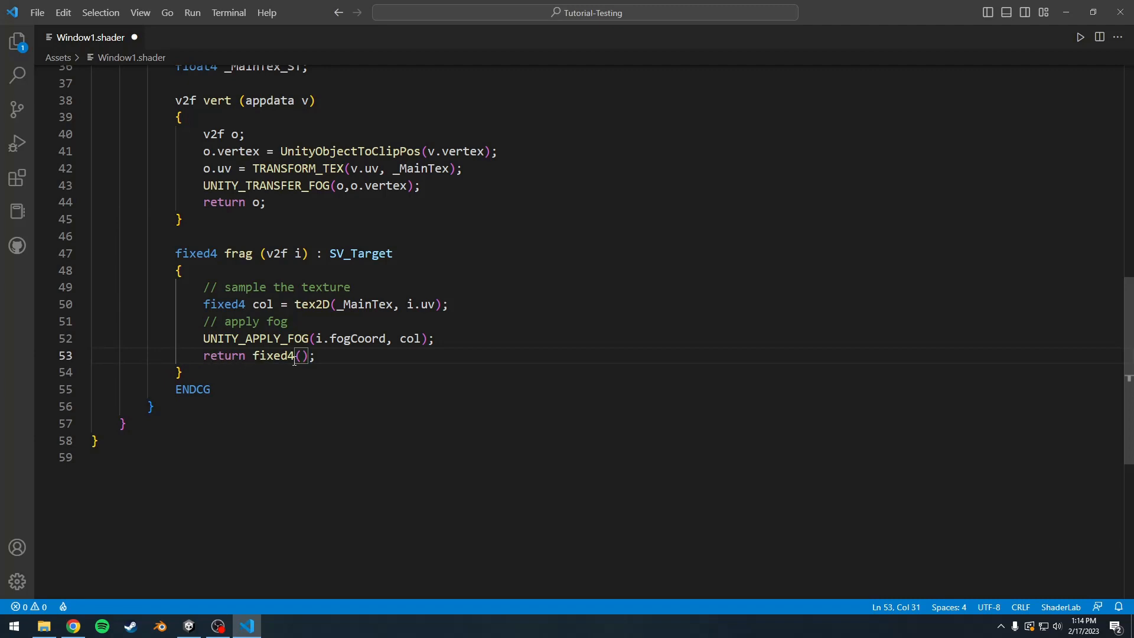
{"action": "type", "text": "col.r"}
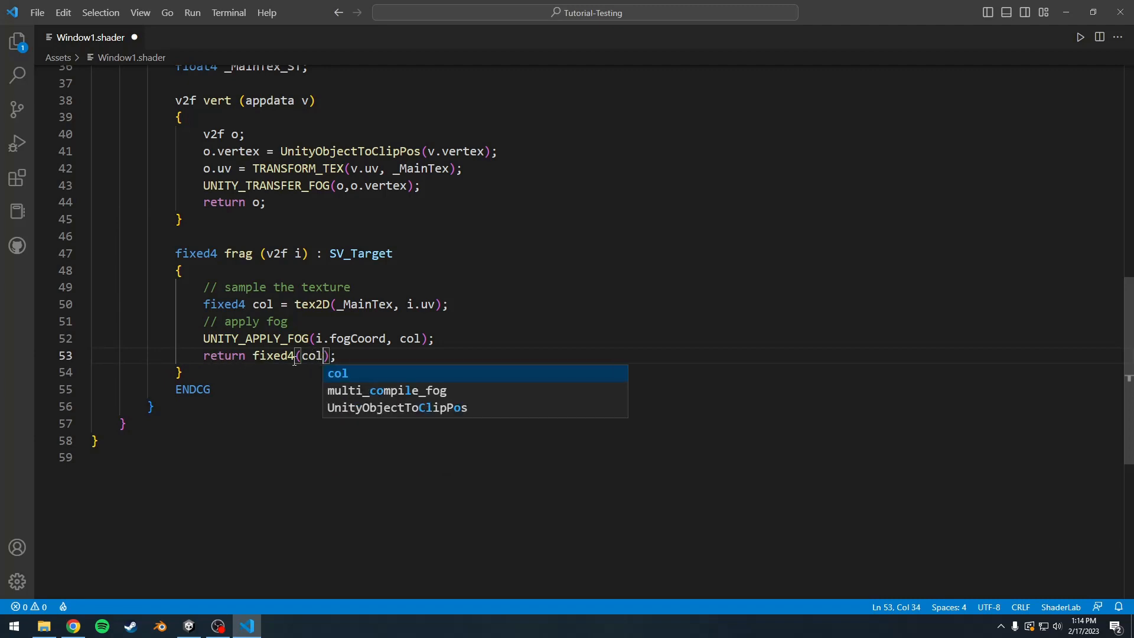
{"action": "type", "text": "gb"}
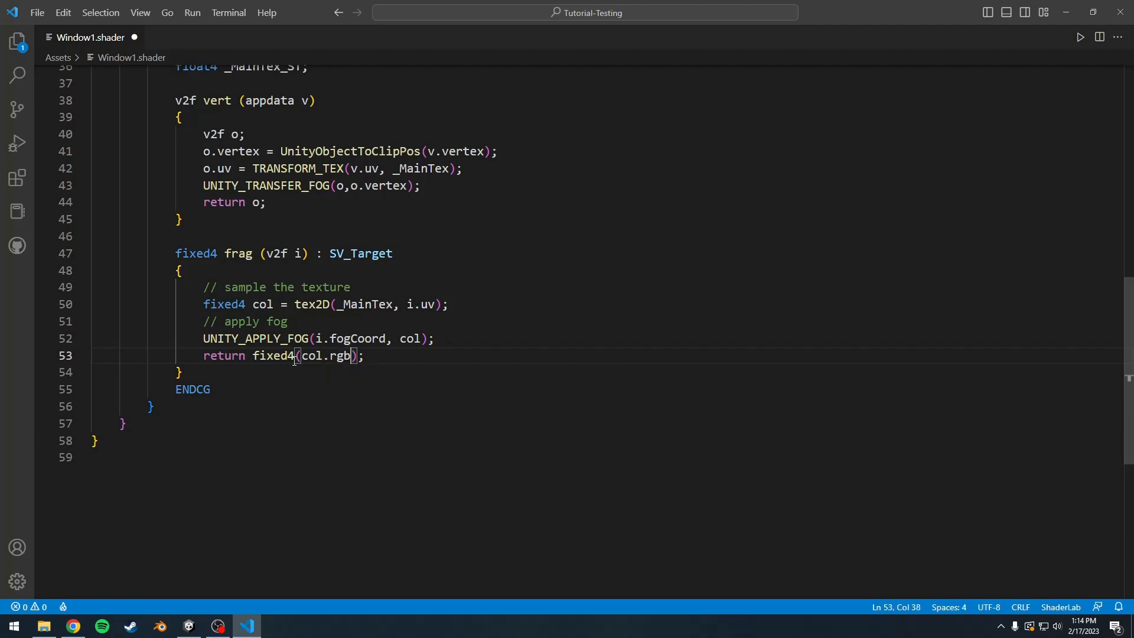
{"action": "type", "text": ", col.a"}
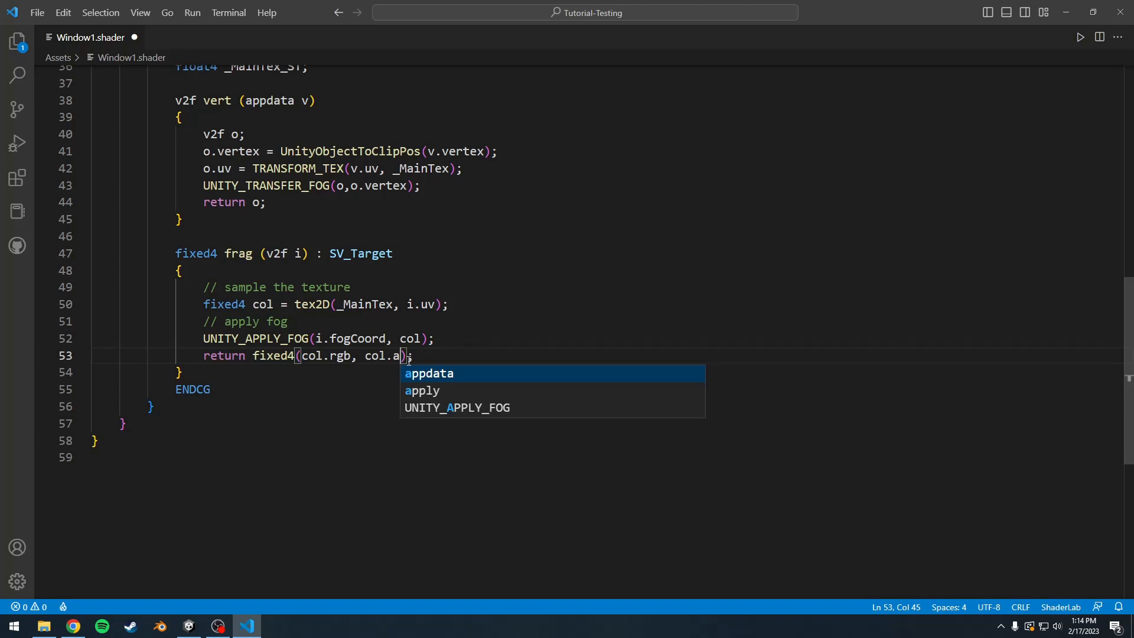
{"action": "key", "text": "BackSpace"}
{"action": "key", "text": "BackSpace"}
{"action": "key", "text": "BackSpace"}
{"action": "key", "text": "BackSpace"}
{"action": "key", "text": "BackSpace"}
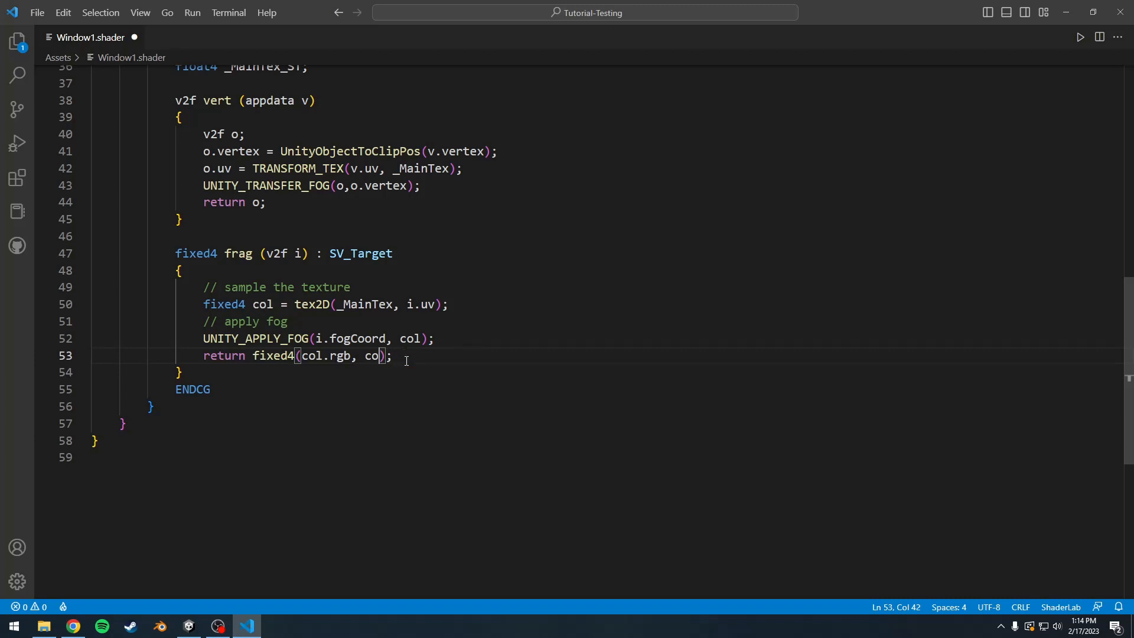
{"action": "type", "text": "0"}
{"action": "key", "text": "ctrl+s"}
{"action": "left_click", "coordinate": [189, 626]}
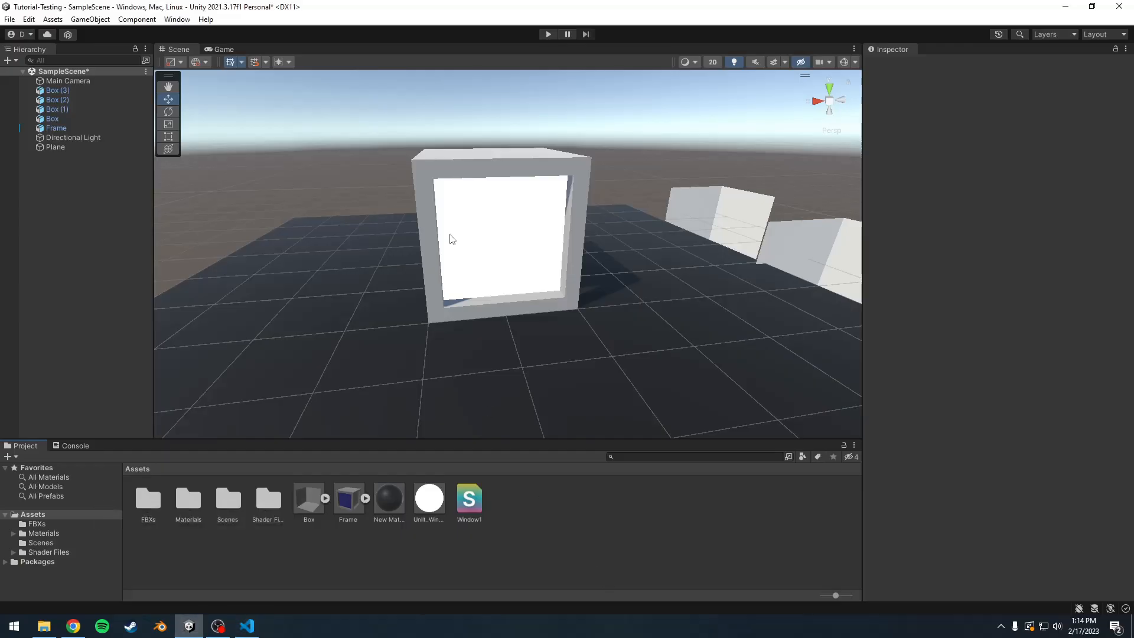
Step: Back in Visual Studio Code, add the line "Blend SrcAlpha OneMinusSrcAlpha" below LOD 100 in the SubShader, separated by a blank line
{"action": "left_click", "coordinate": [252, 626]}
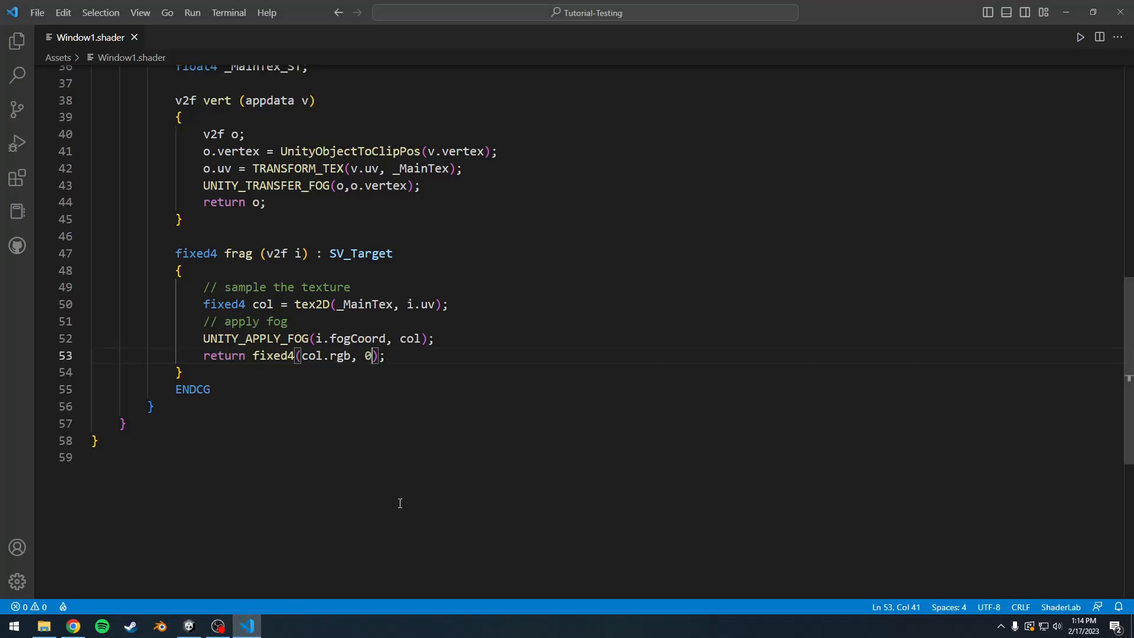
{"action": "scroll", "coordinate": [246, 343], "scroll_direction": "up", "scroll_amount": 12}
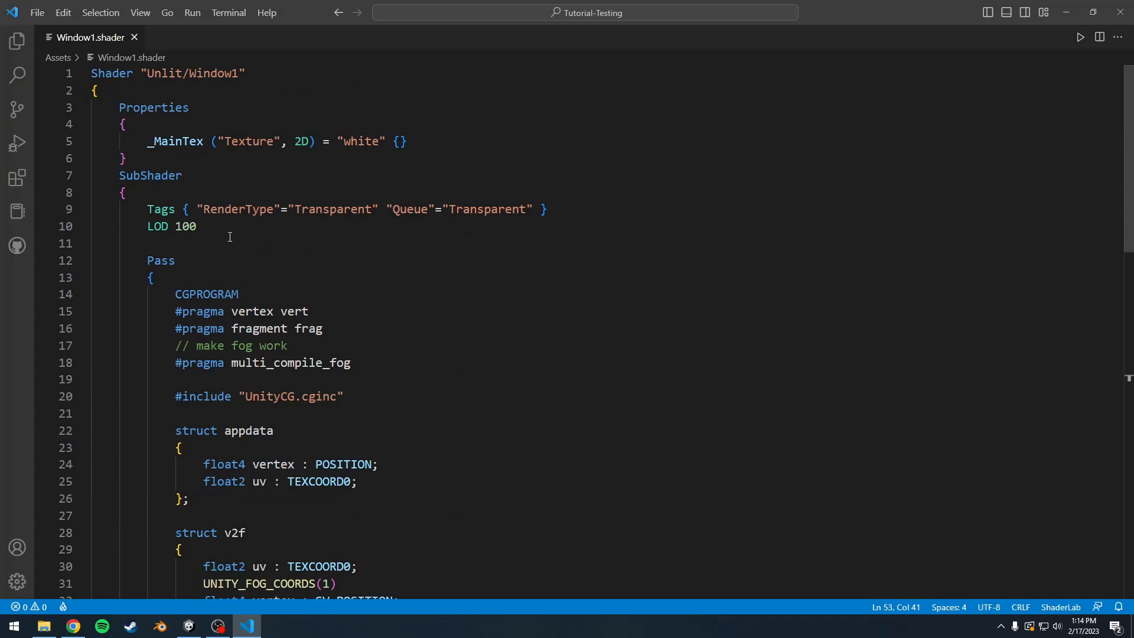
{"action": "left_click", "coordinate": [228, 233]}
{"action": "key", "text": "Return"}
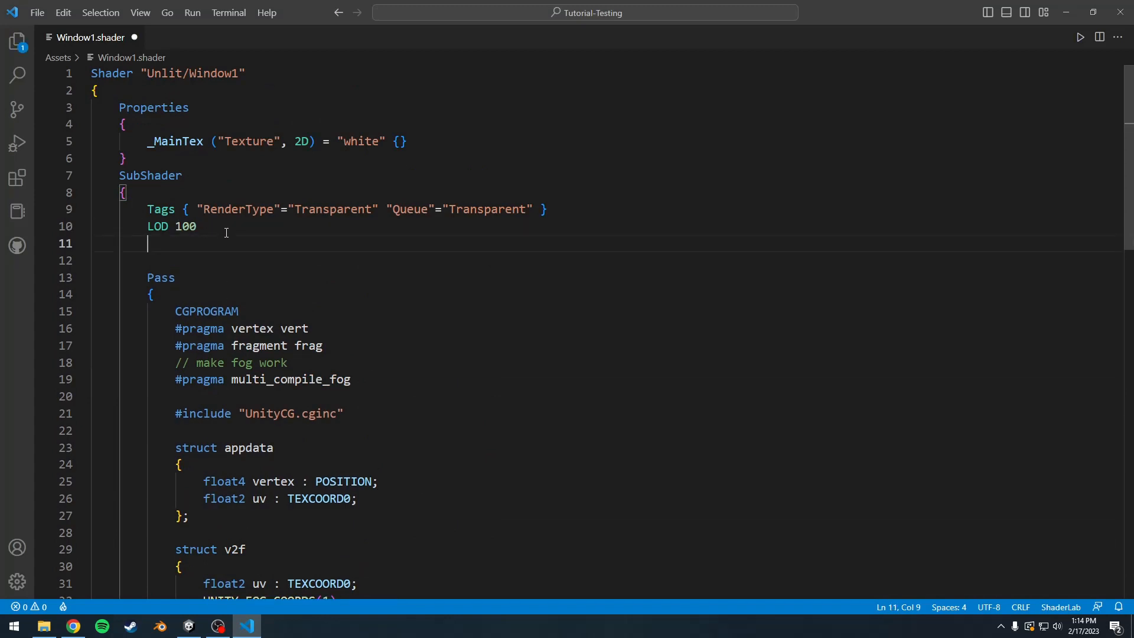
{"action": "key", "text": "Return"}
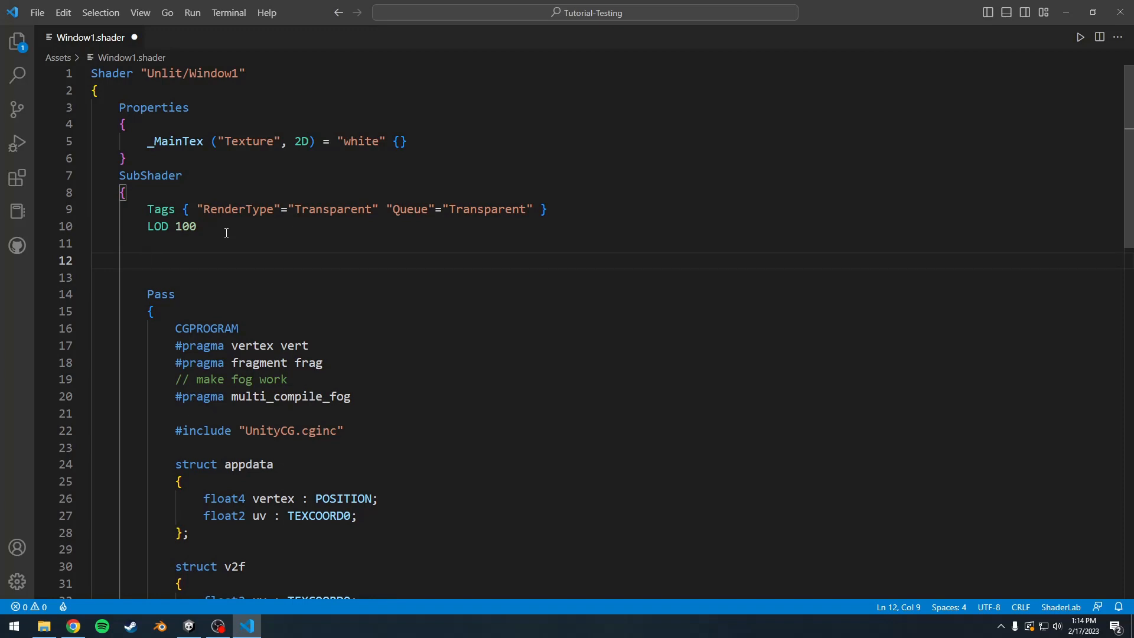
{"action": "type", "text": "Blend SrcAlpha"}
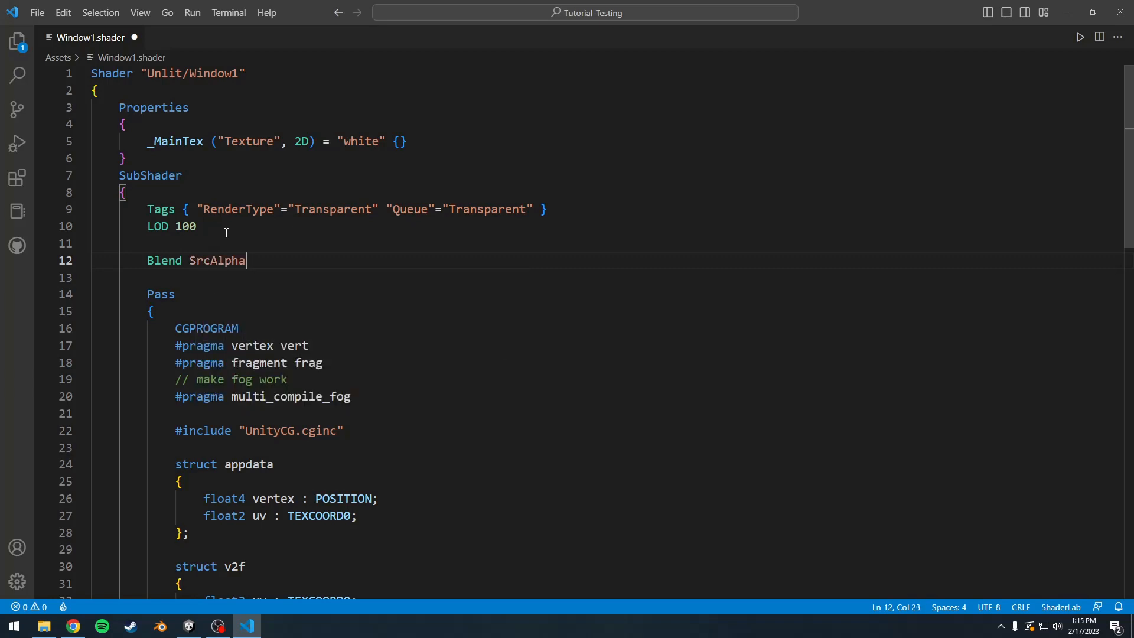
{"action": "type", "text": " OneMinusSrcAlpha"}
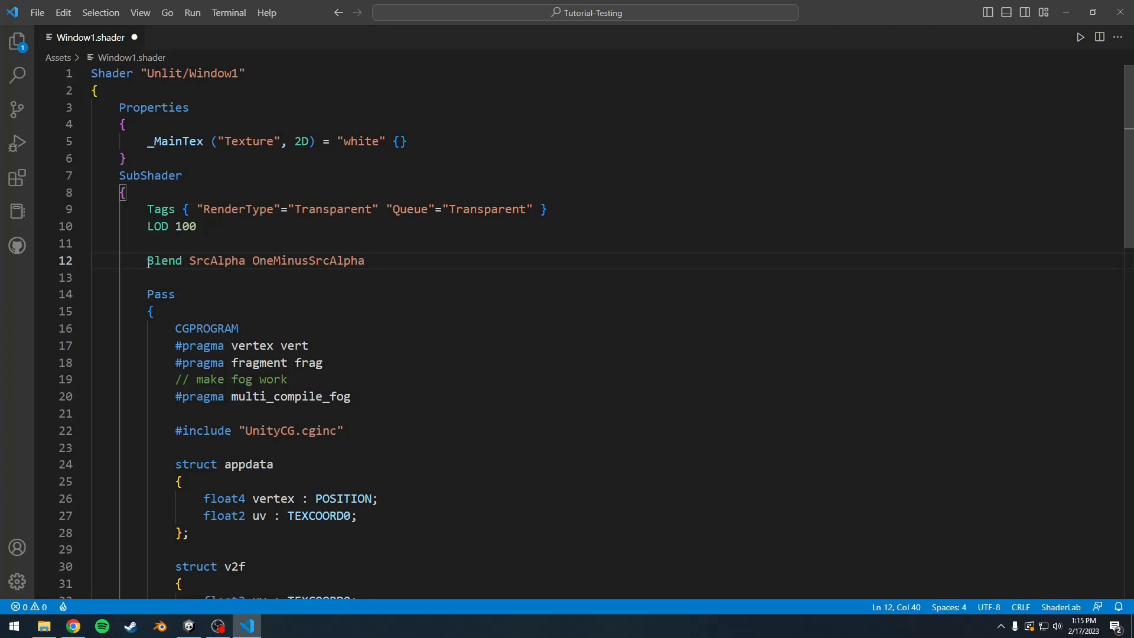
Step: Examine the Blend command and its SrcAlpha and OneMinusSrcAlpha factors in the SubShader
{"action": "left_click_drag", "start_coordinate": [145, 261], "coordinate": [183, 261]}
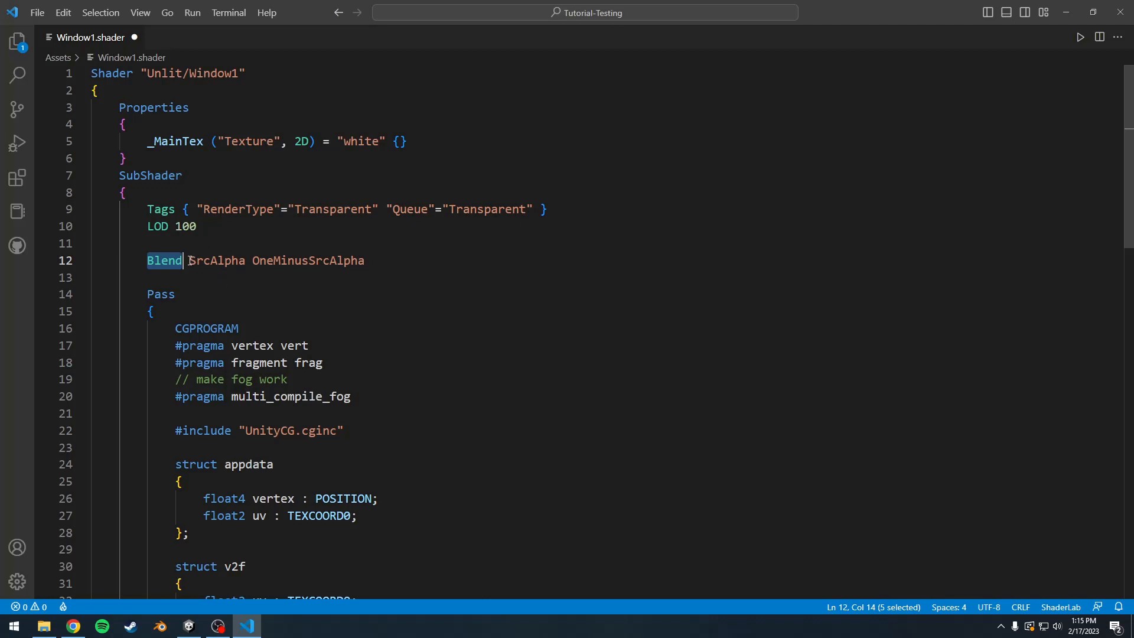
{"action": "left_click_drag", "start_coordinate": [190, 261], "coordinate": [247, 261]}
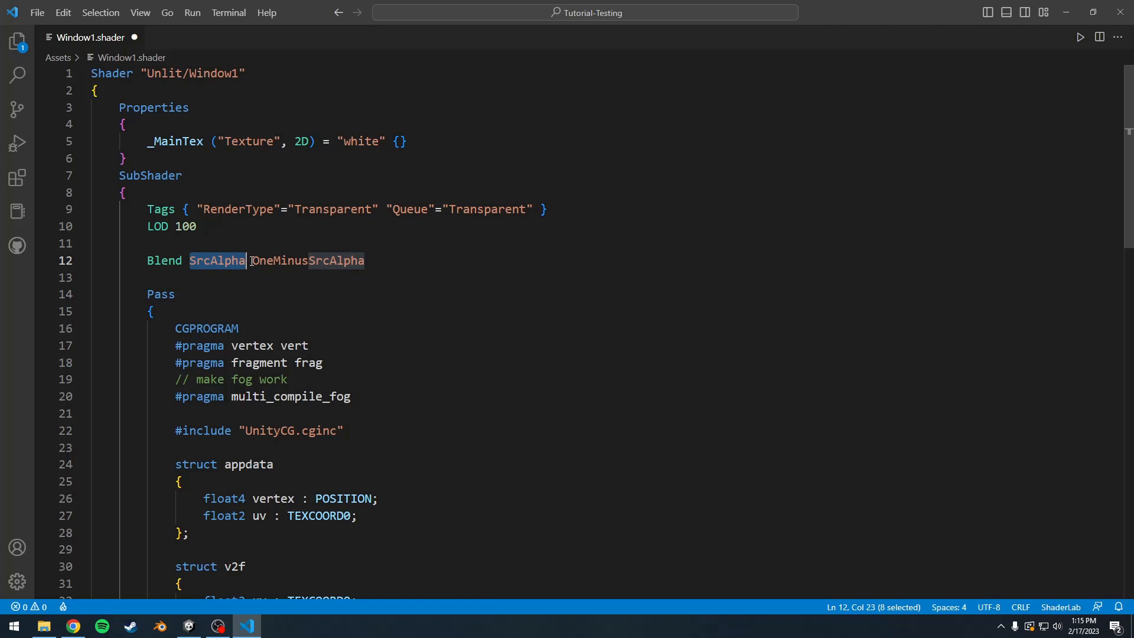
{"action": "left_click_drag", "start_coordinate": [252, 261], "coordinate": [366, 261]}
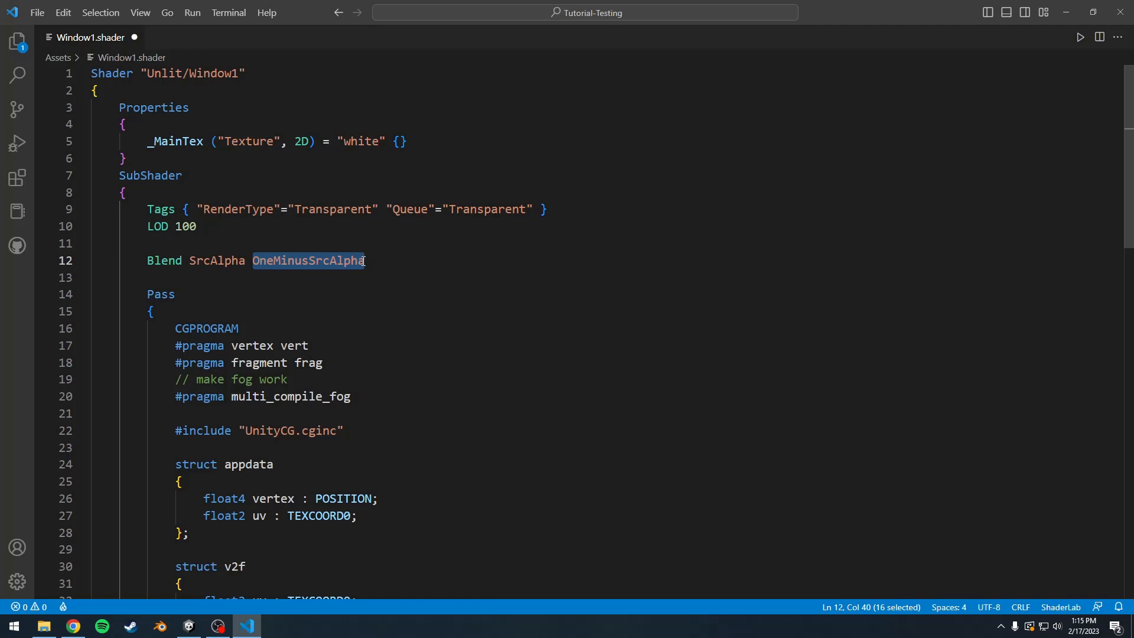
{"action": "key", "text": "ctrl+Left"}
{"action": "key", "text": "ctrl+Left"}
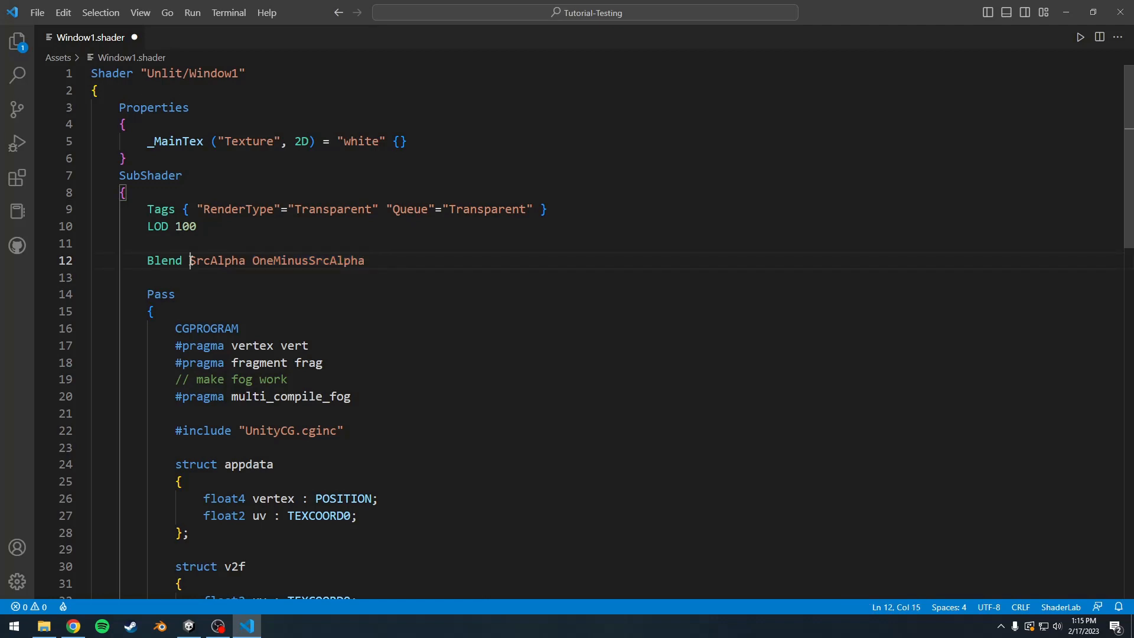
{"action": "key", "text": "shift+Right"}
{"action": "key", "text": "shift+Right"}
{"action": "key", "text": "shift+Right"}
{"action": "key", "text": "shift+Right"}
{"action": "key", "text": "shift+Right"}
{"action": "key", "text": "shift+Right"}
{"action": "key", "text": "shift+Right"}
{"action": "key", "text": "shift+Right"}
{"action": "key", "text": "shift+Left"}
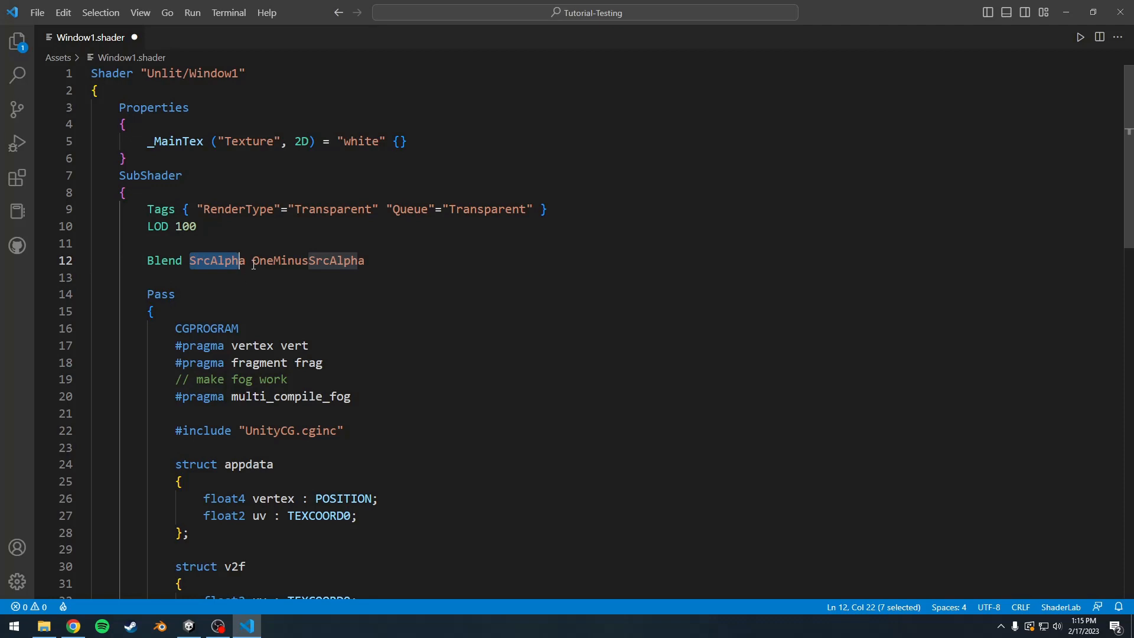
{"action": "left_click_drag", "start_coordinate": [253, 265], "coordinate": [367, 271]}
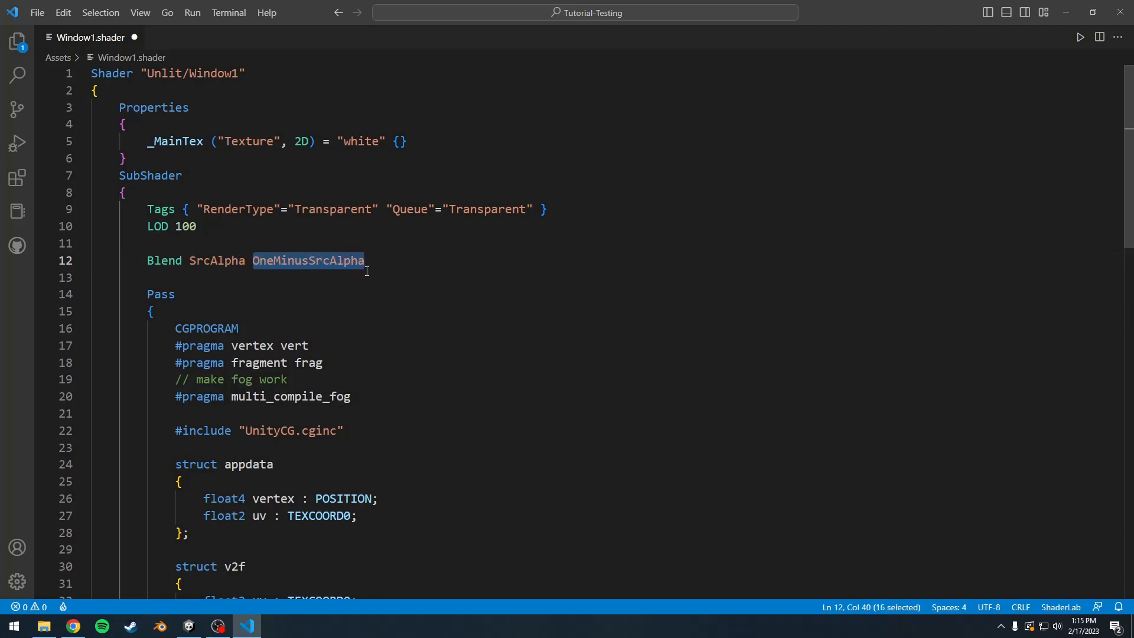
{"action": "key", "text": "Down"}
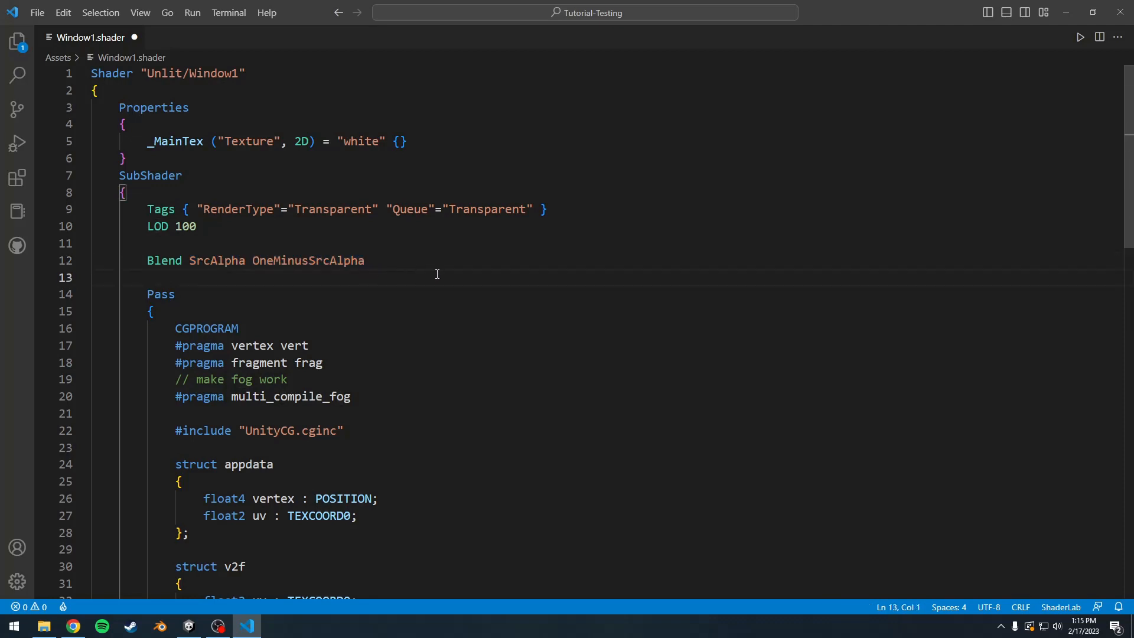
Step: Save the Window1 shader and switch to Unity to check the Frame's window
{"action": "key", "text": "ctrl+s"}
{"action": "left_click", "coordinate": [193, 630]}
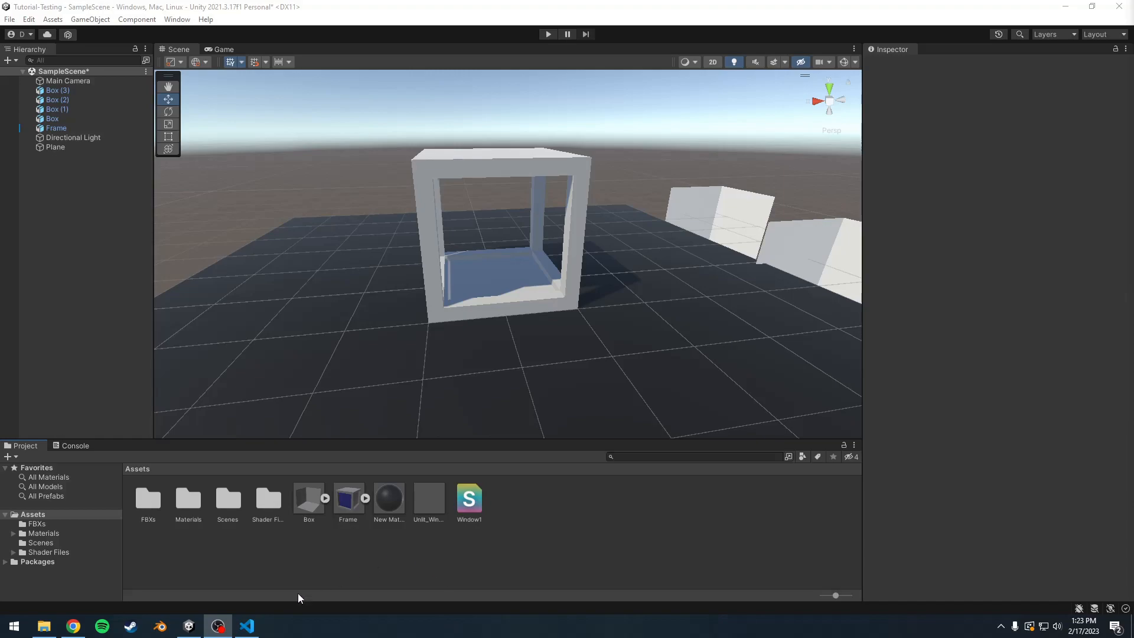
Step: Return to Visual Studio Code and review the ZWrite Off line below the Blend command
{"action": "left_click", "coordinate": [247, 626]}
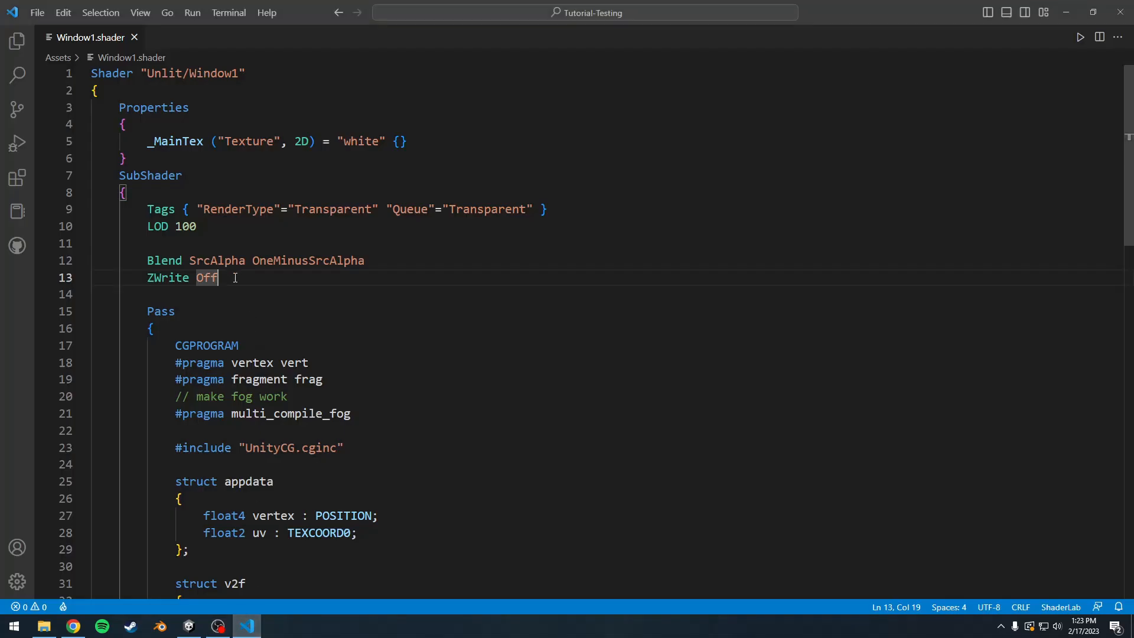
{"action": "left_click_drag", "start_coordinate": [235, 277], "coordinate": [149, 279]}
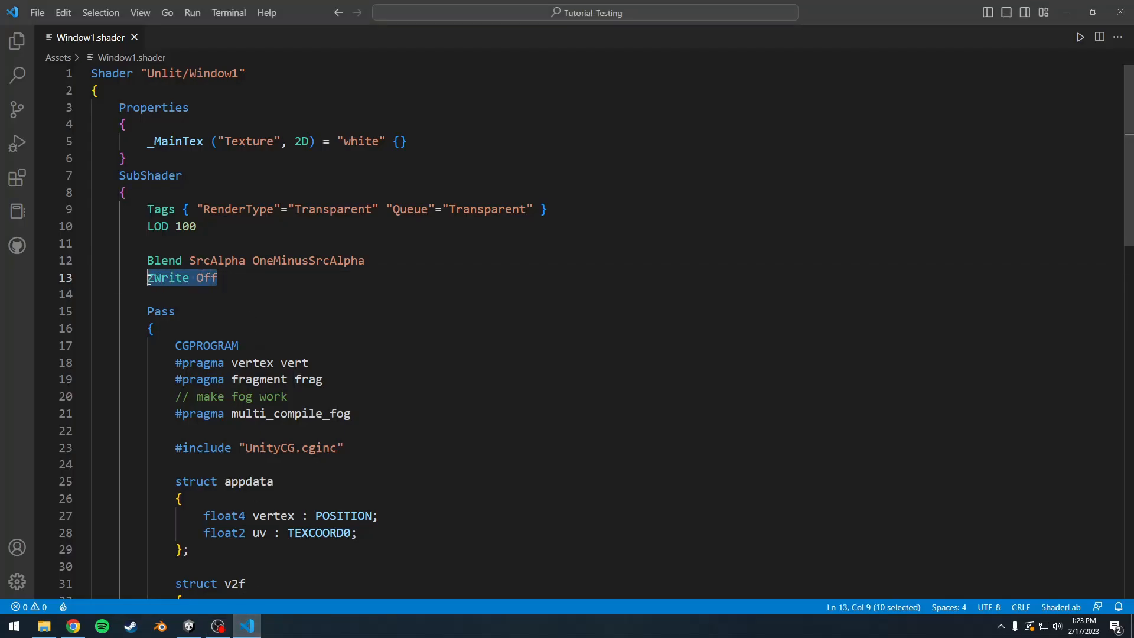
{"action": "left_click", "coordinate": [272, 278]}
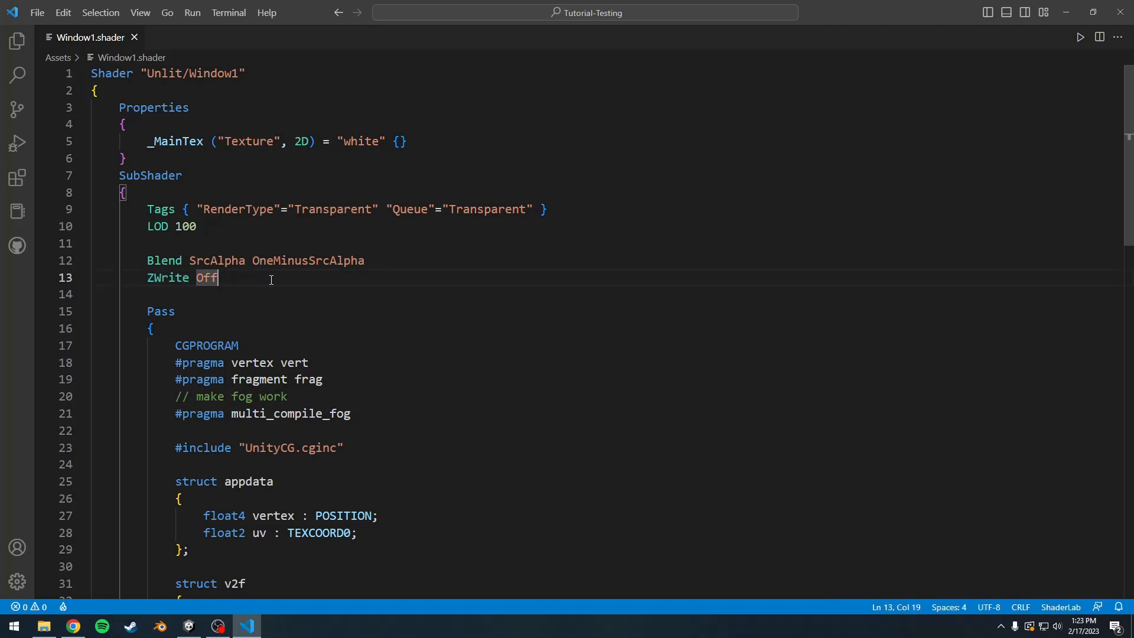